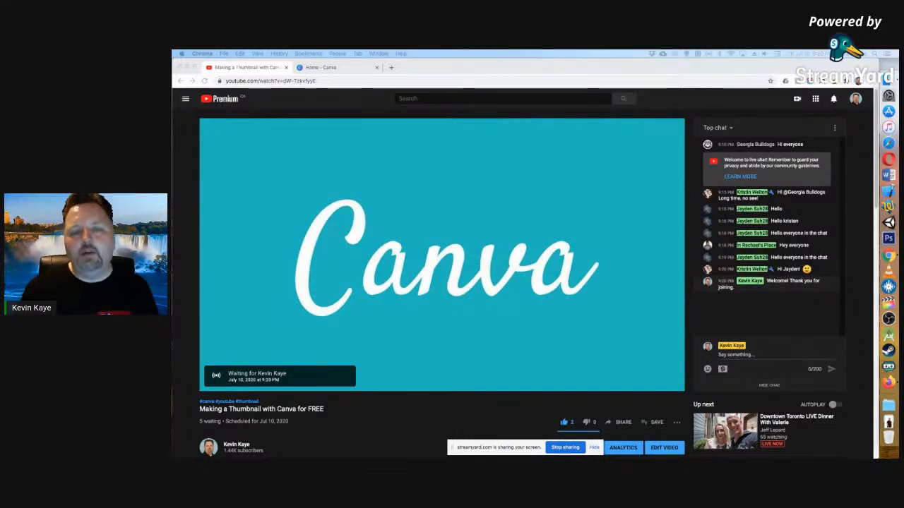
# Switch to the Canva home page and search the designs for "youtube thumbnail".
pyautogui.click(340, 69)
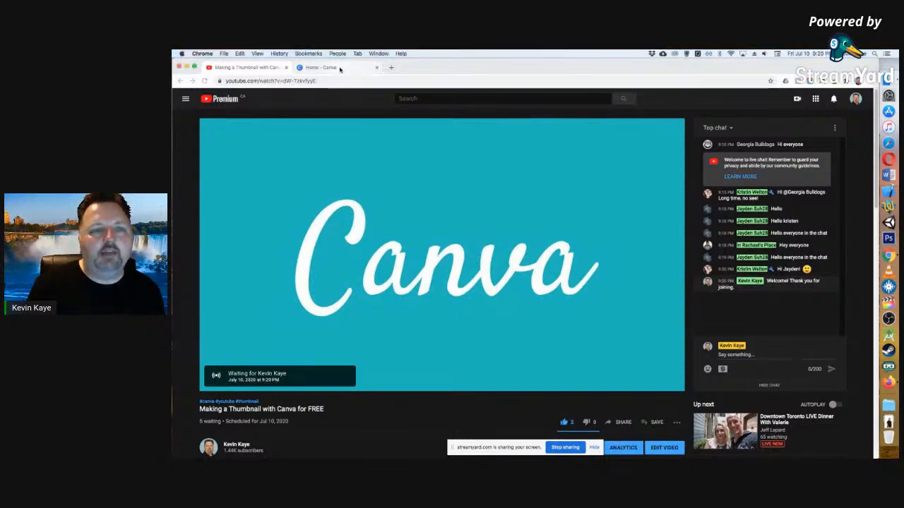
pyautogui.click(340, 68)
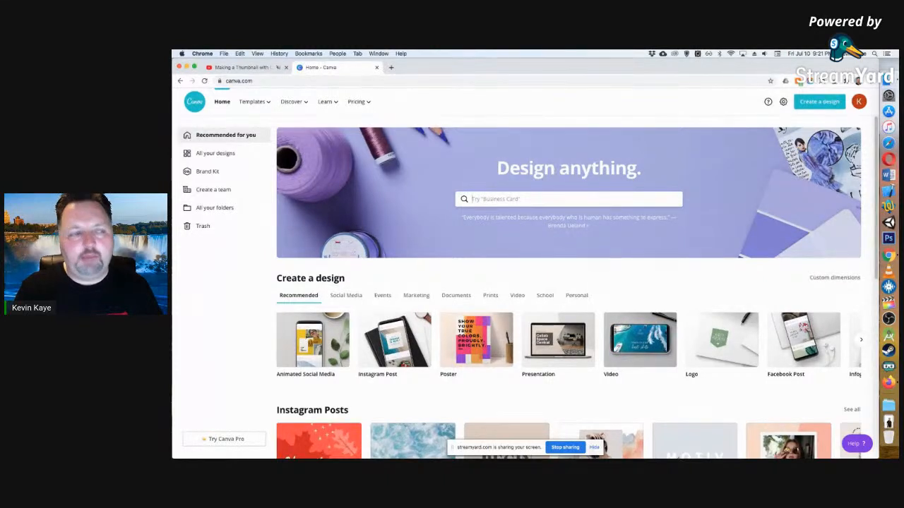
pyautogui.click(542, 201)
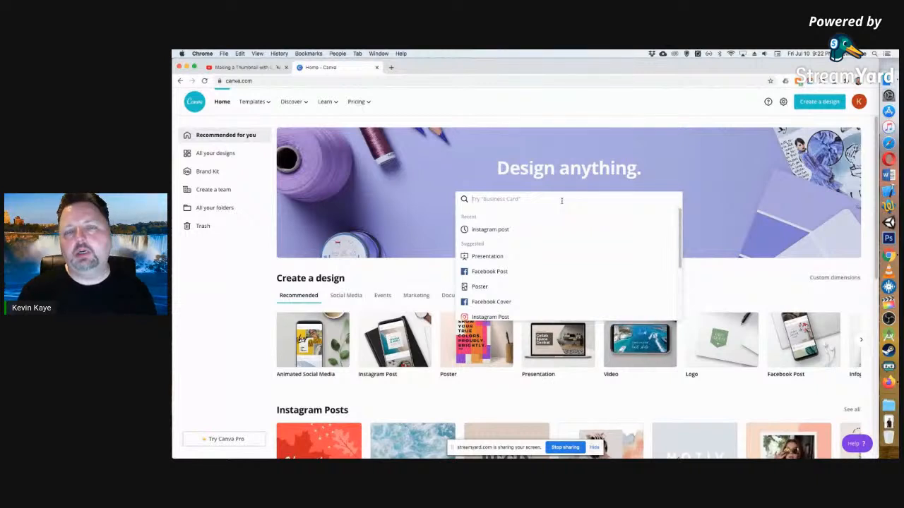
pyautogui.write('youtu')
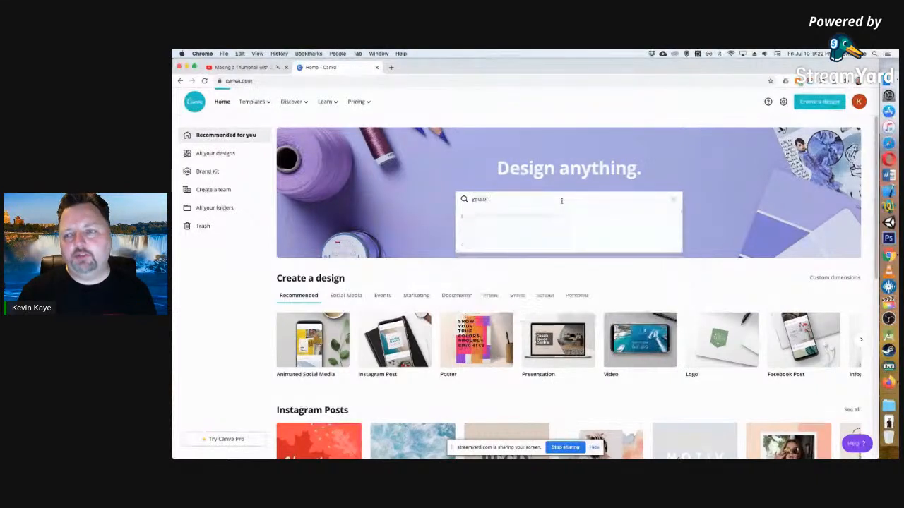
pyautogui.write('be thumbnai')
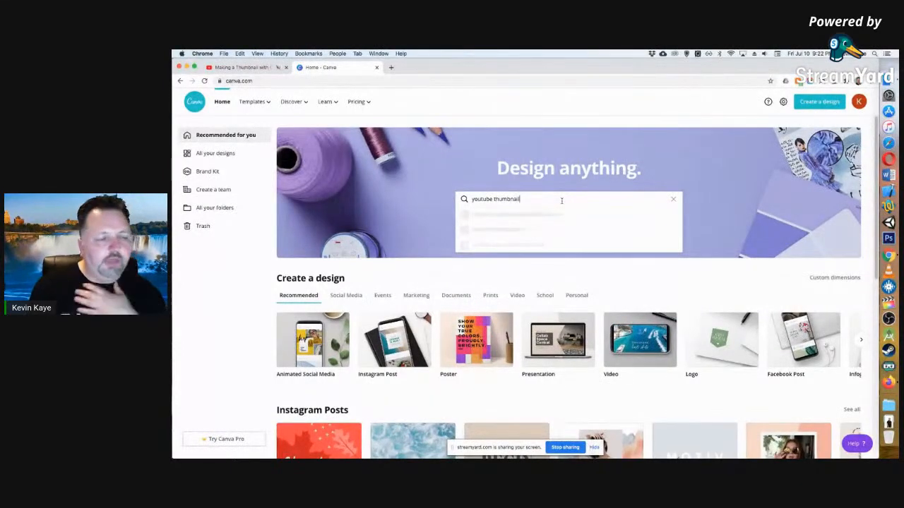
pyautogui.write('l')
pyautogui.press('Return')
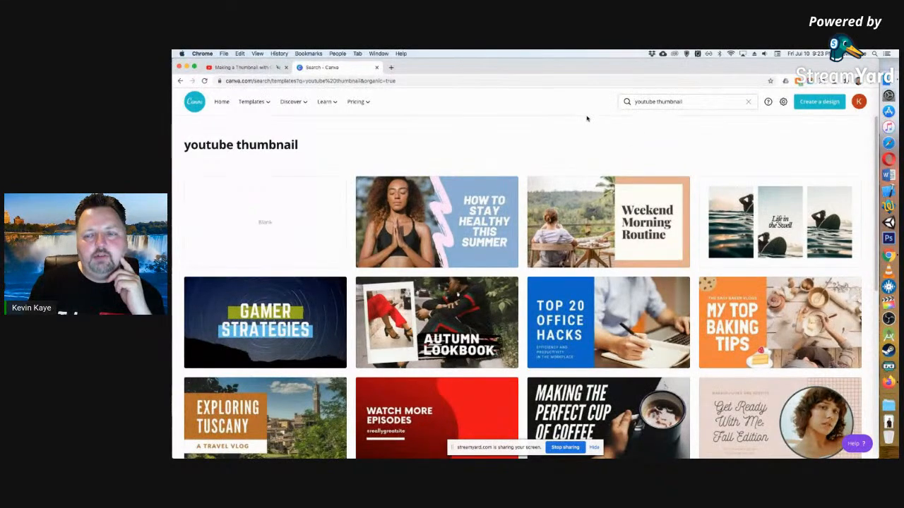
# Look through the YouTube thumbnail templates to compare the available layouts and styles.
pyautogui.scroll(-3, 593, 212)
pyautogui.scroll(-5, 607, 282)
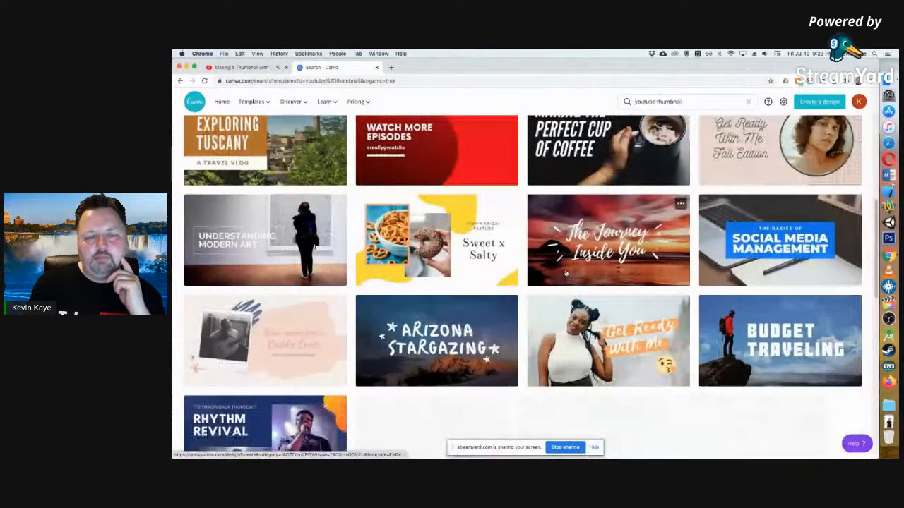
pyautogui.scroll(-2, 601, 279)
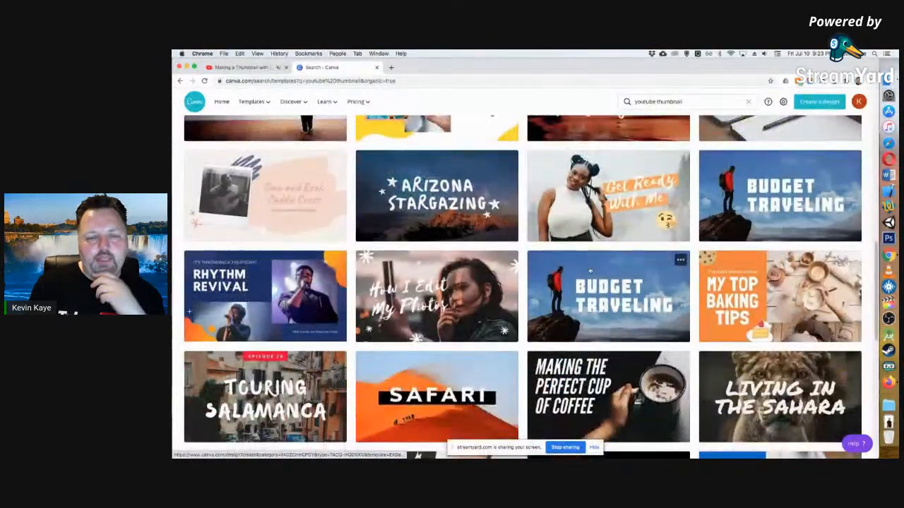
pyautogui.scroll(10, 600, 279)
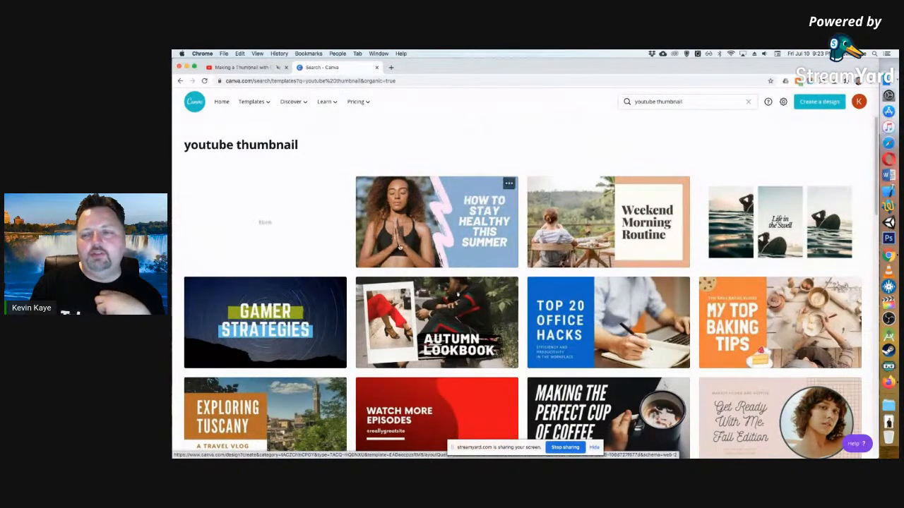
pyautogui.scroll(-2, 657, 226)
pyautogui.scroll(-2, 658, 227)
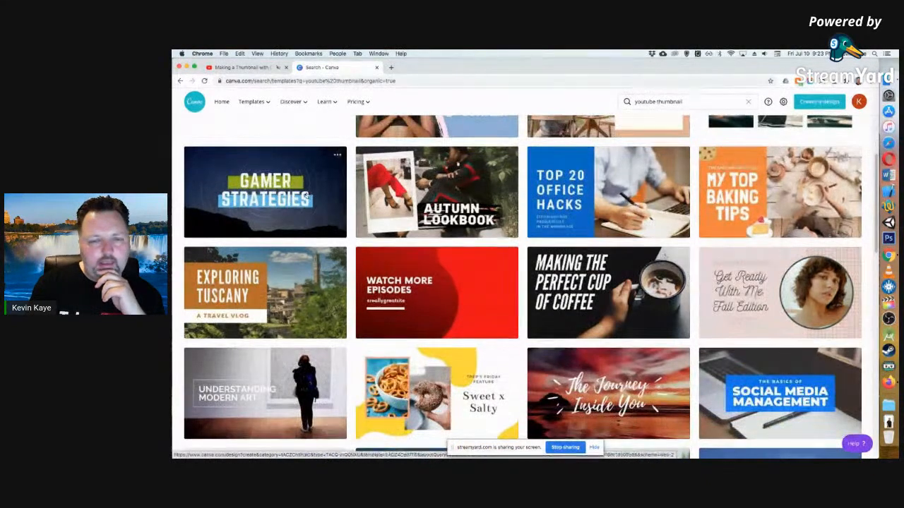
pyautogui.scroll(-4, 791, 192)
pyautogui.scroll(-6, 626, 263)
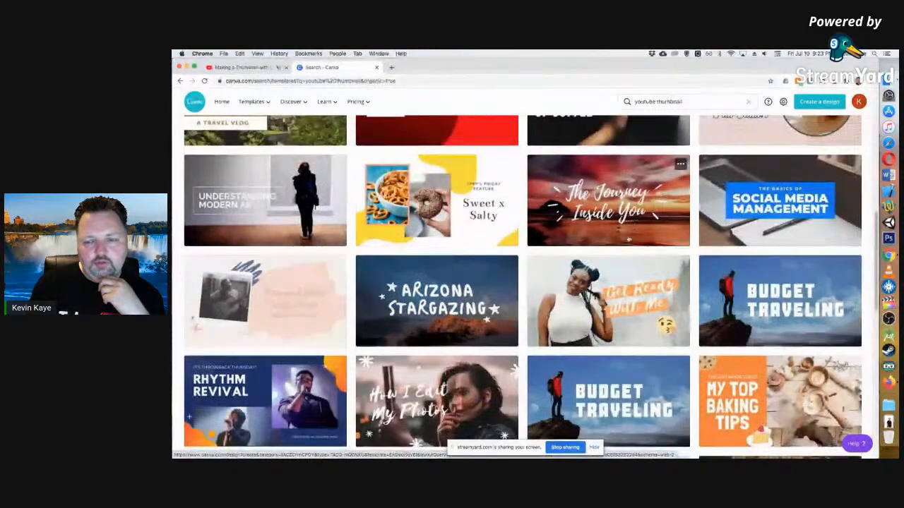
pyautogui.scroll(-4, 631, 269)
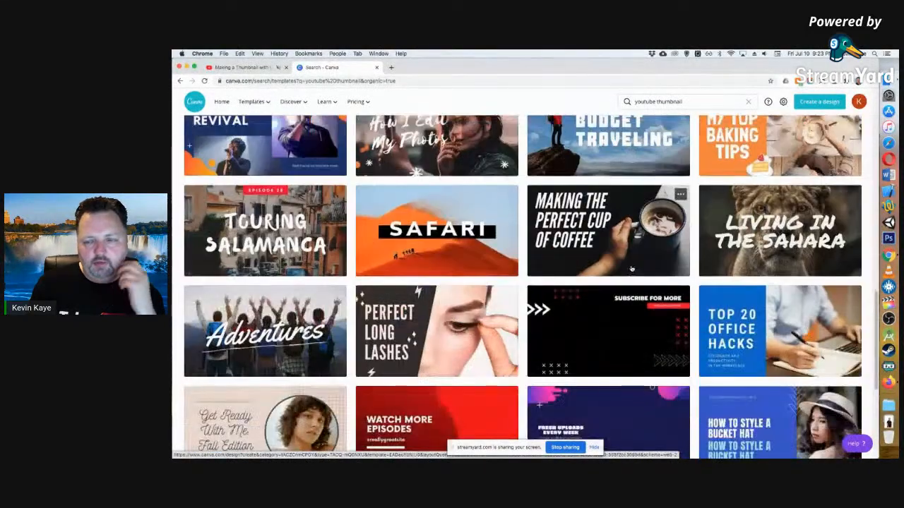
pyautogui.scroll(-2, 632, 269)
pyautogui.scroll(-5, 632, 269)
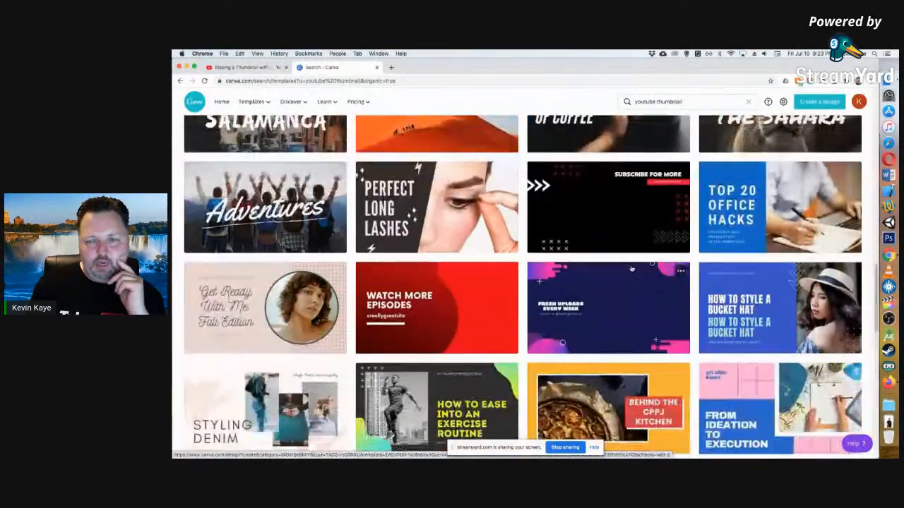
pyautogui.scroll(-4, 600, 264)
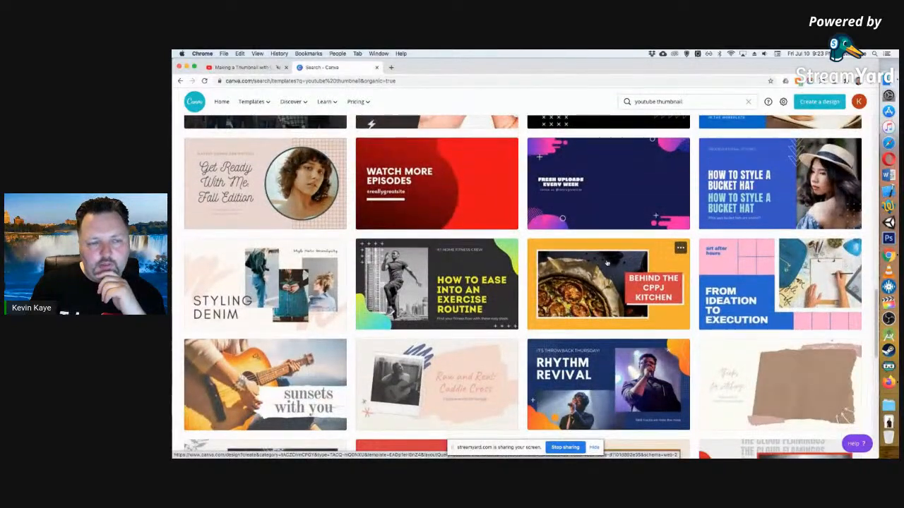
pyautogui.scroll(-8, 608, 264)
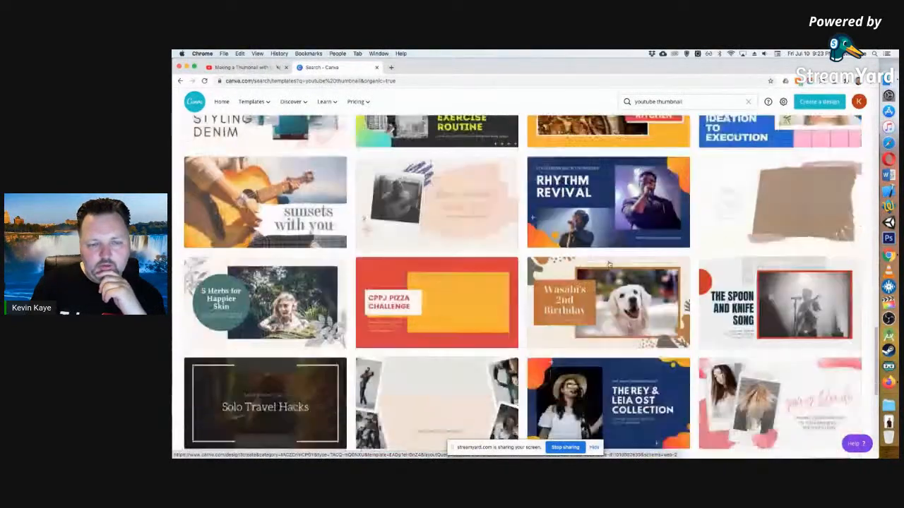
pyautogui.scroll(-4, 608, 264)
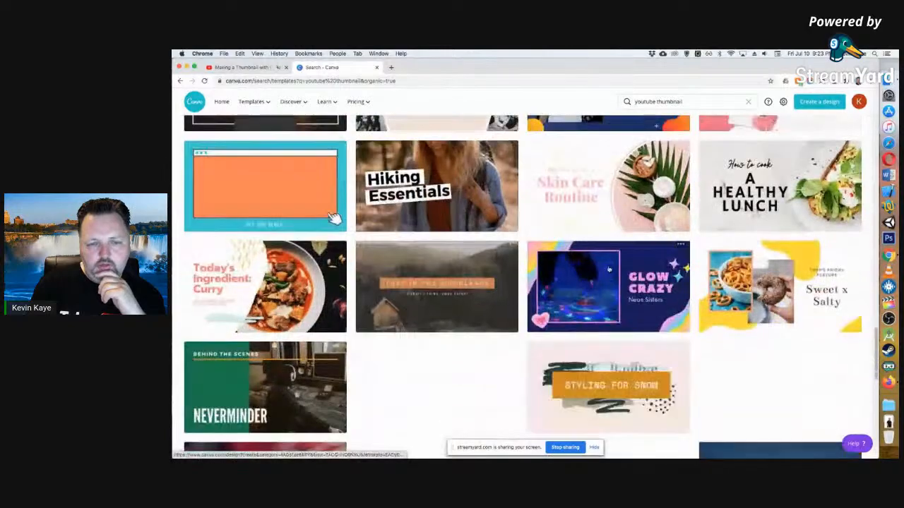
pyautogui.scroll(10, 610, 271)
pyautogui.scroll(10, 611, 273)
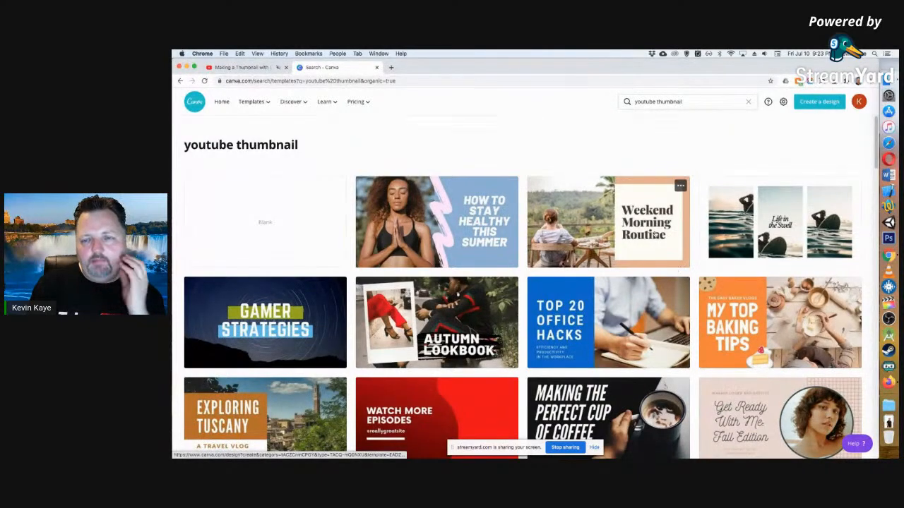
# Open the "How to Stay Healthy This Summer" template and delete its photo of the woman.
pyautogui.click(473, 233)
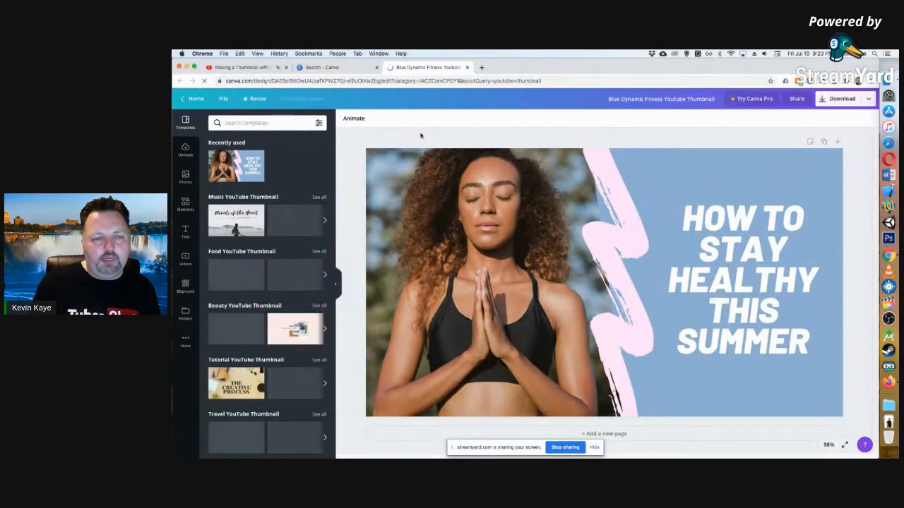
pyautogui.click(493, 215)
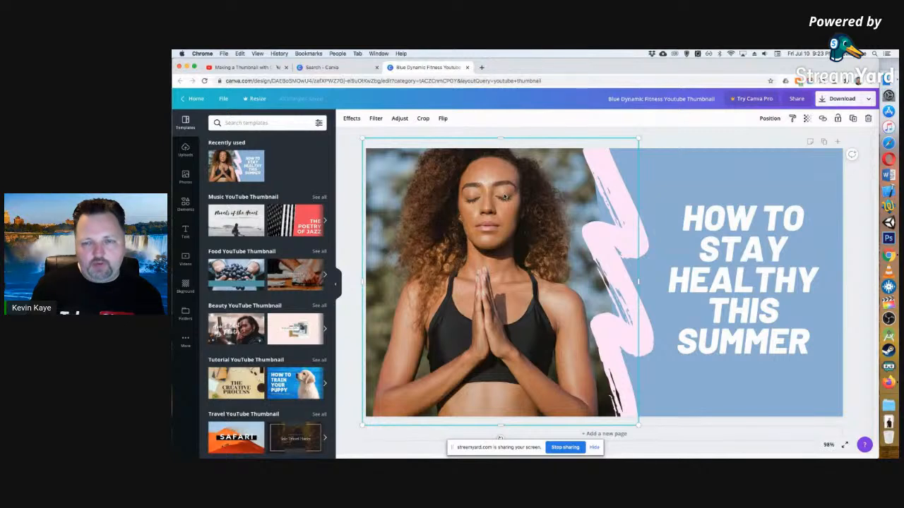
pyautogui.press('Delete')
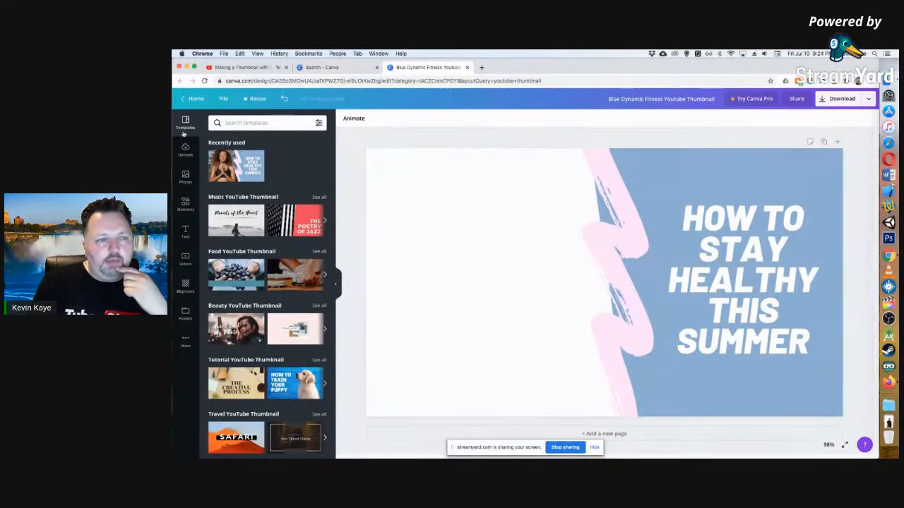
# Upload the portrait 8d330b57edb342a28c37091ef03dfba6.jpg with the blue backdrop from the Downloads folder.
pyautogui.click(185, 176)
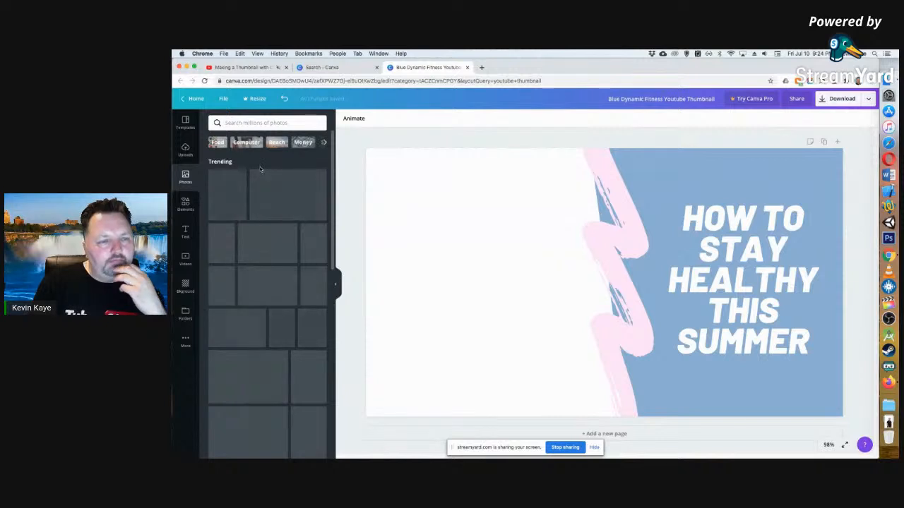
pyautogui.click(185, 150)
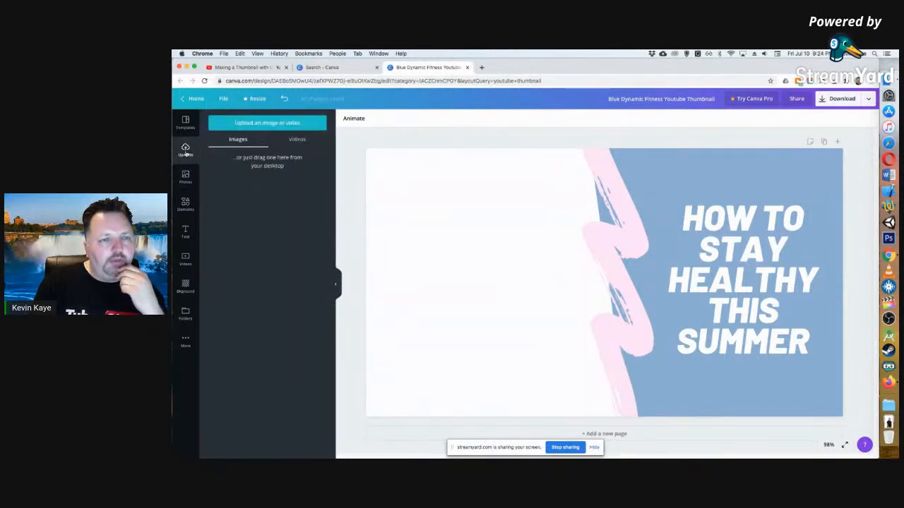
pyautogui.click(267, 123)
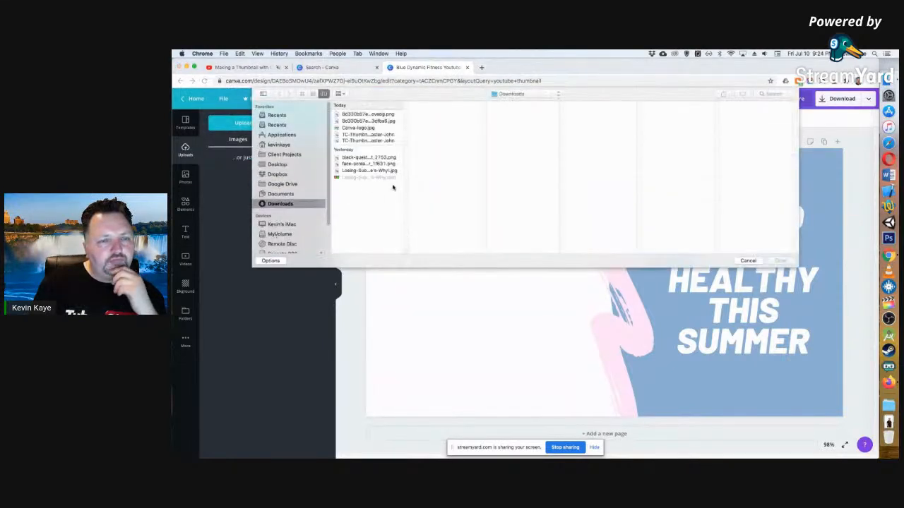
pyautogui.click(374, 113)
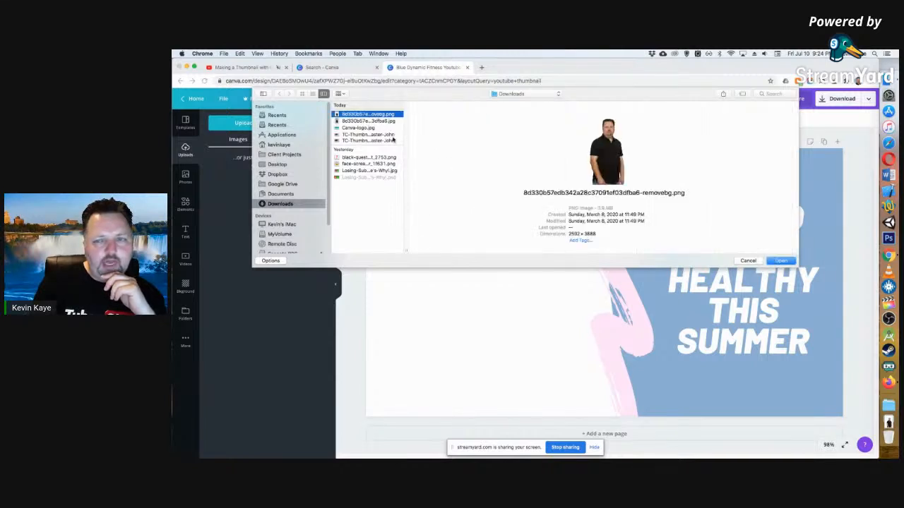
pyautogui.press('Down')
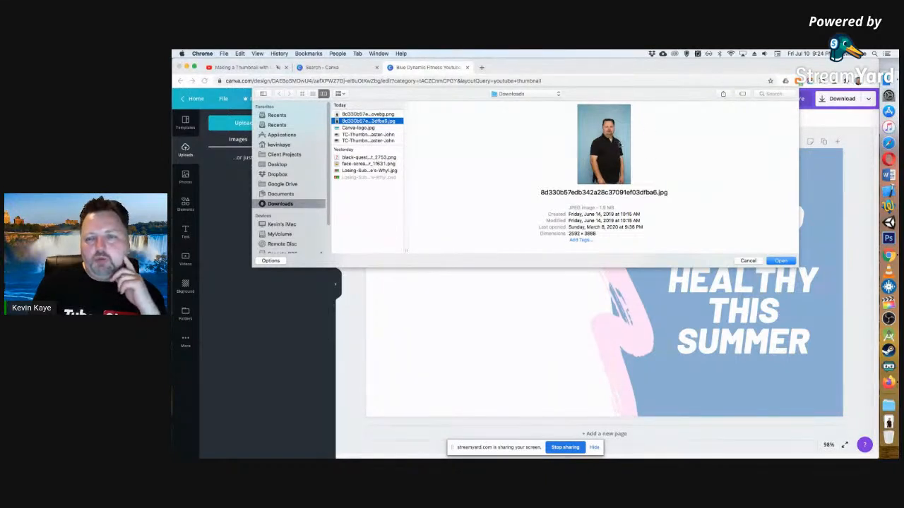
pyautogui.click(387, 113)
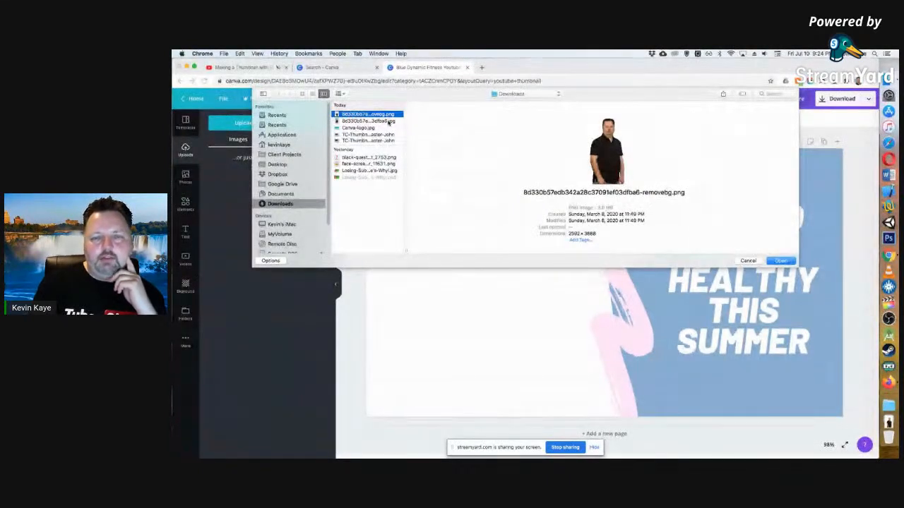
pyautogui.click(351, 121)
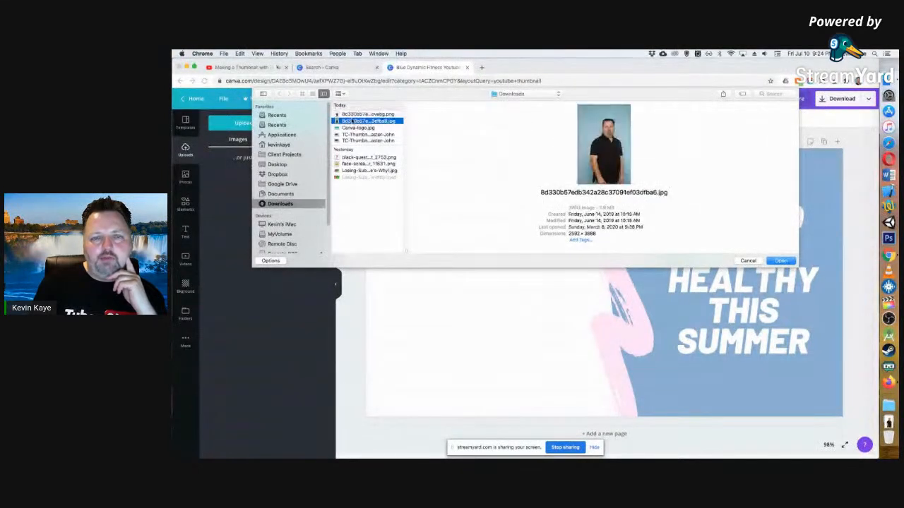
pyautogui.click(781, 261)
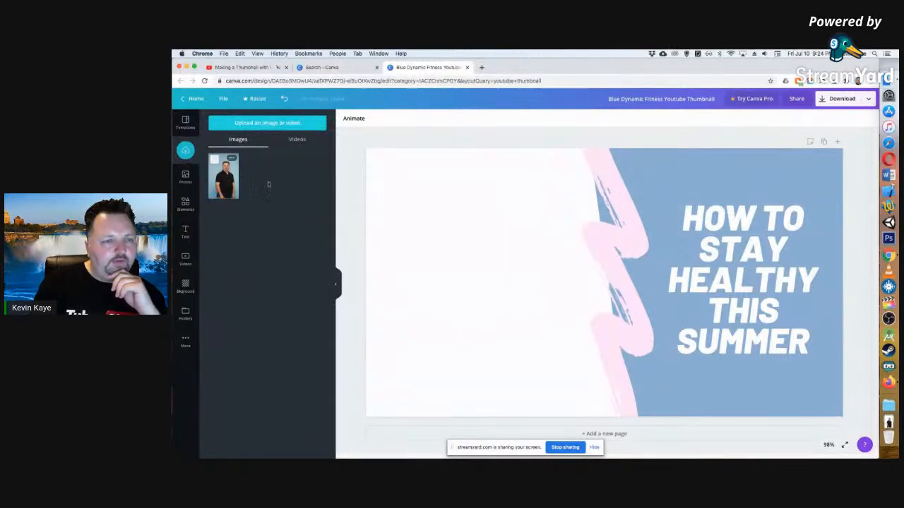
# Place the uploaded portrait in the blank area beside the pink brush stroke and enlarge it to fill the design's full height.
pyautogui.moveTo(224, 177); pyautogui.dragTo(430, 195)
pyautogui.moveTo(407, 165); pyautogui.dragTo(341, 138)
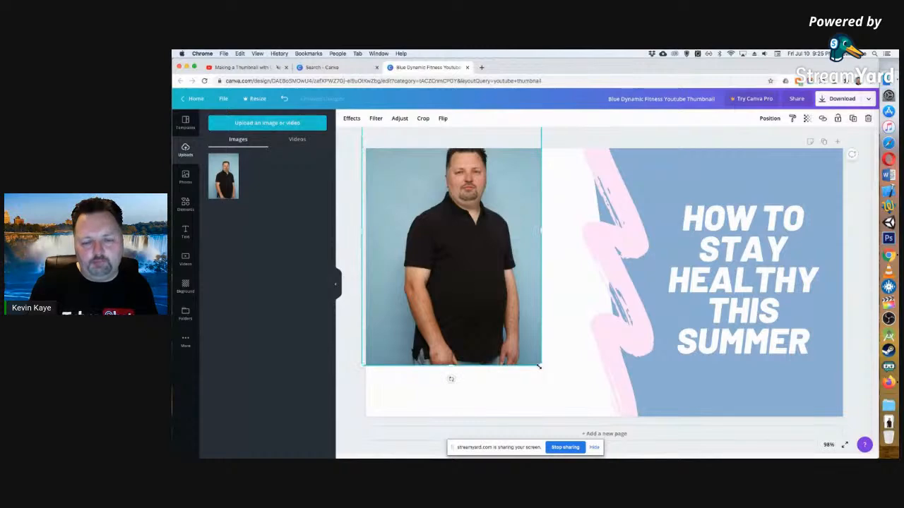
pyautogui.moveTo(546, 374); pyautogui.dragTo(646, 456)
pyautogui.moveTo(507, 293); pyautogui.dragTo(500, 332)
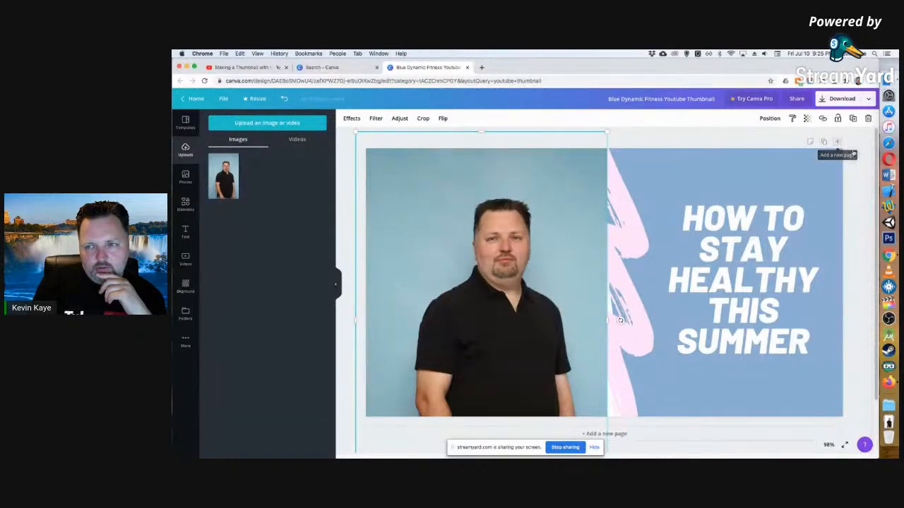
pyautogui.click(869, 138)
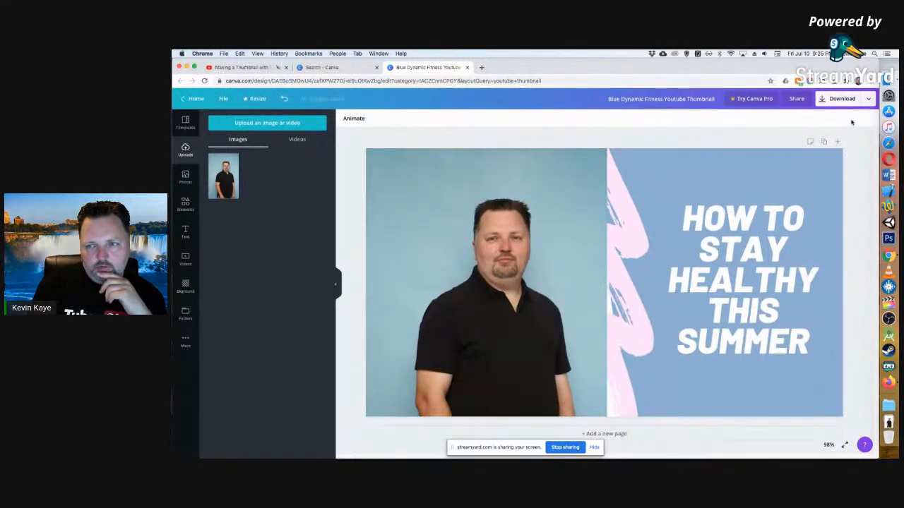
# Enlarge the portrait and move it so the head and shoulders fill the area beside the blue panel, overlapping the pink brush stroke.
pyautogui.moveTo(527, 173); pyautogui.dragTo(568, 177)
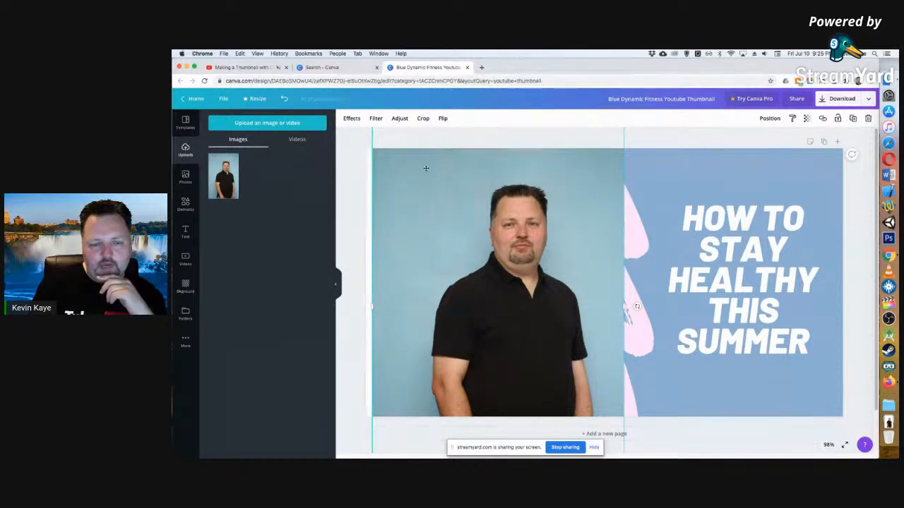
pyautogui.moveTo(432, 140); pyautogui.dragTo(426, 214)
pyautogui.moveTo(366, 197); pyautogui.dragTo(298, 156)
pyautogui.moveTo(484, 273); pyautogui.dragTo(488, 217)
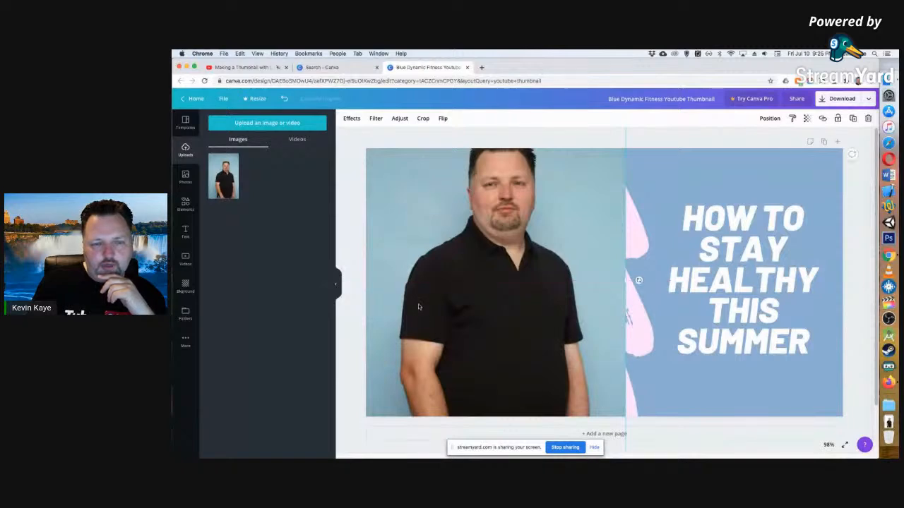
pyautogui.moveTo(418, 306); pyautogui.dragTo(415, 333)
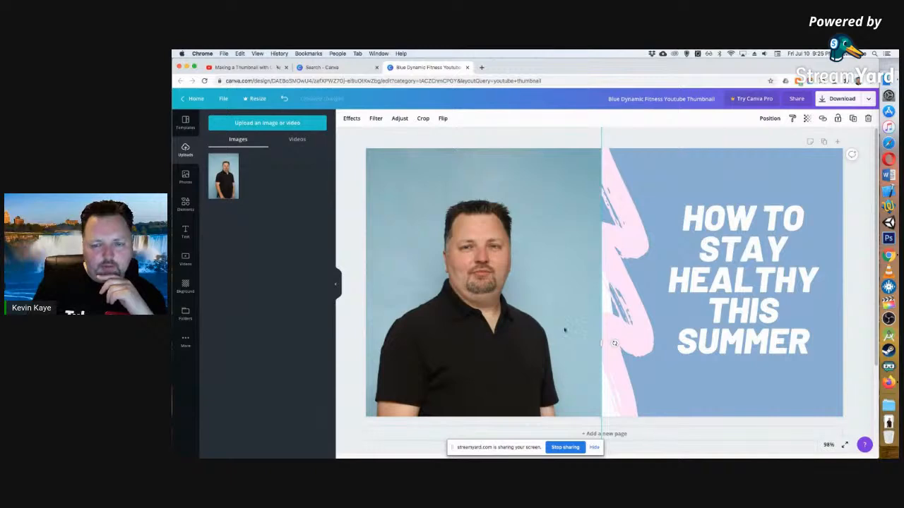
pyautogui.moveTo(565, 329); pyautogui.dragTo(565, 182)
pyautogui.moveTo(524, 271); pyautogui.dragTo(501, 180)
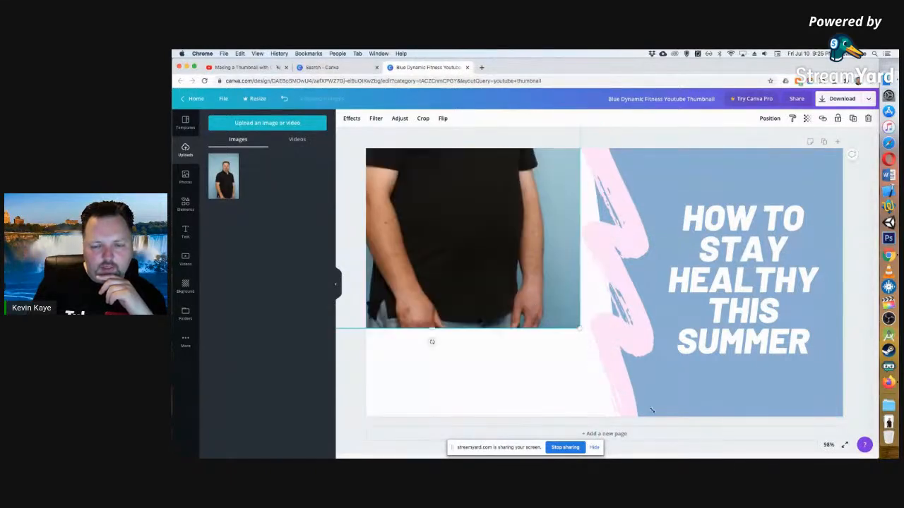
pyautogui.moveTo(579, 328); pyautogui.dragTo(700, 436)
pyautogui.moveTo(538, 176); pyautogui.dragTo(513, 300)
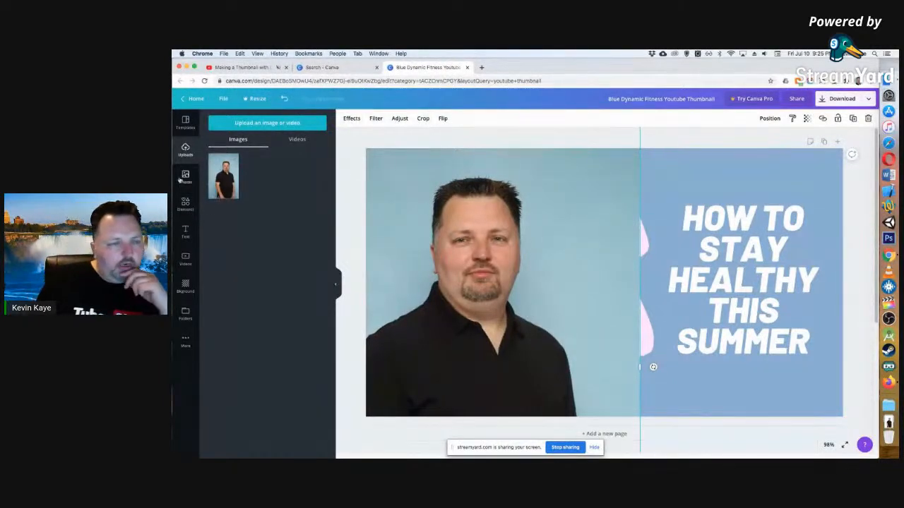
pyautogui.click(186, 339)
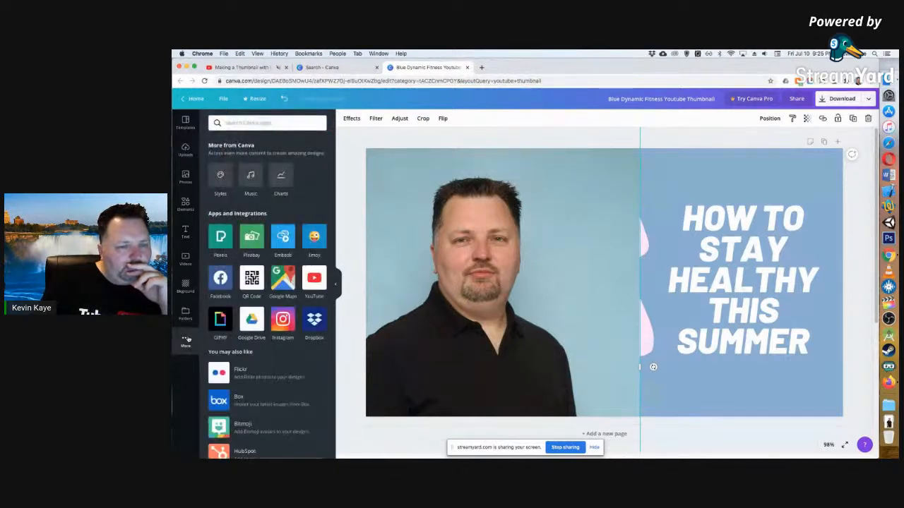
pyautogui.click(700, 168)
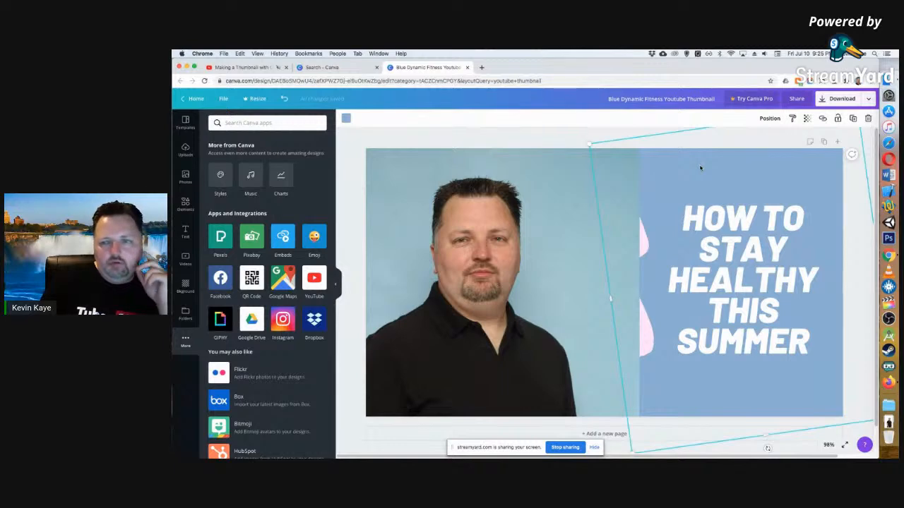
pyautogui.rightClick(700, 168)
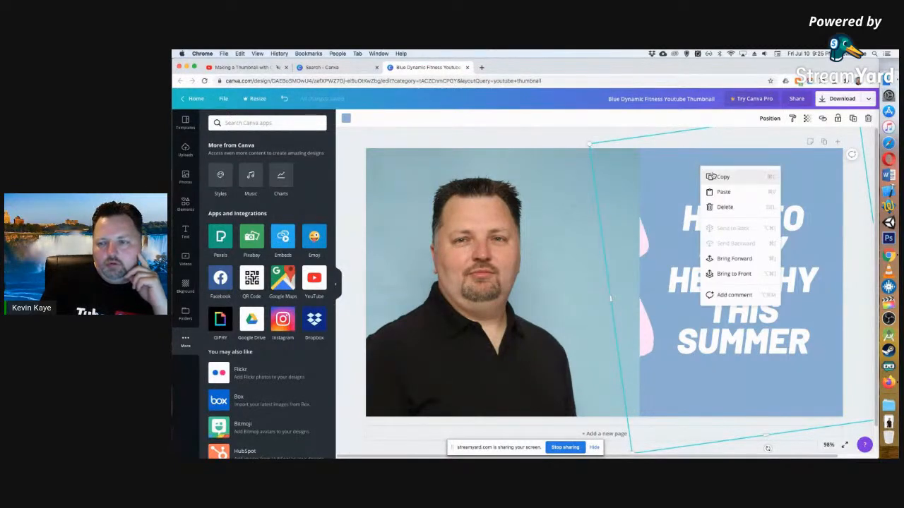
pyautogui.click(546, 134)
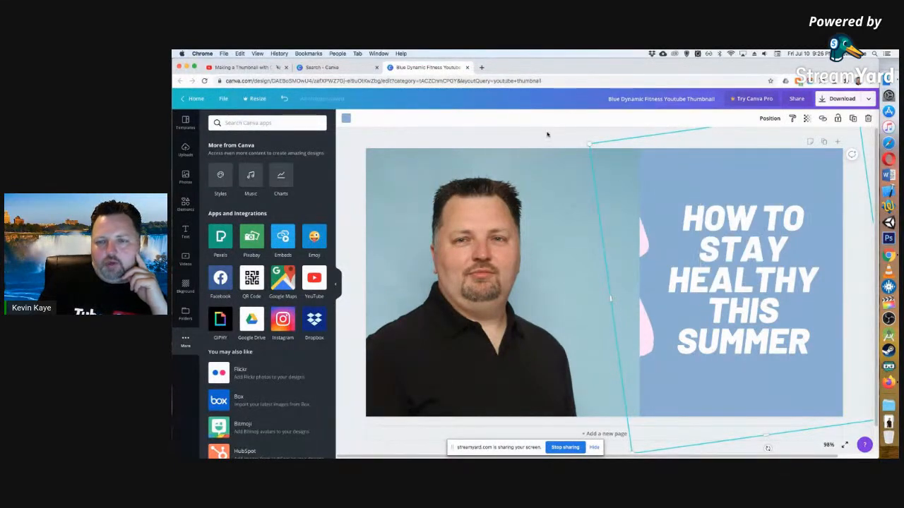
# Send the portrait to the back so it sits behind the pink brush stroke and the blue panel.
pyautogui.rightClick(528, 171)
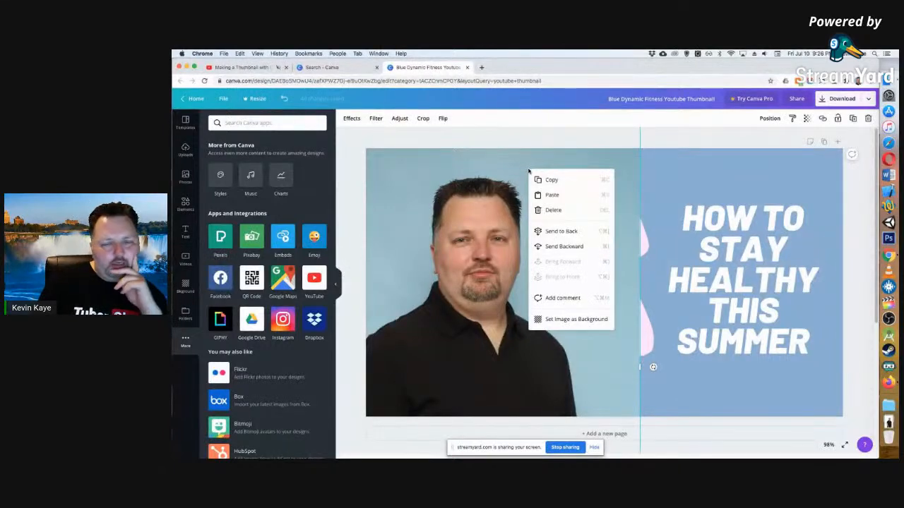
pyautogui.click(549, 246)
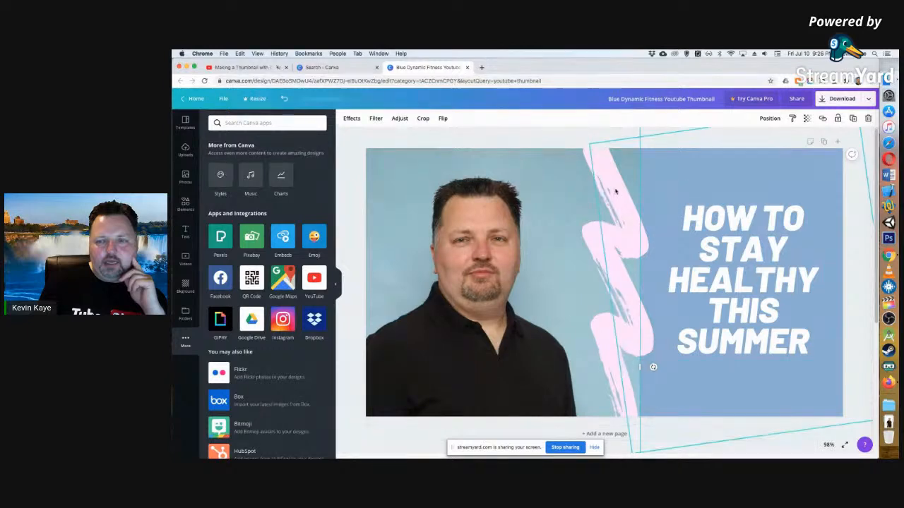
pyautogui.rightClick(506, 163)
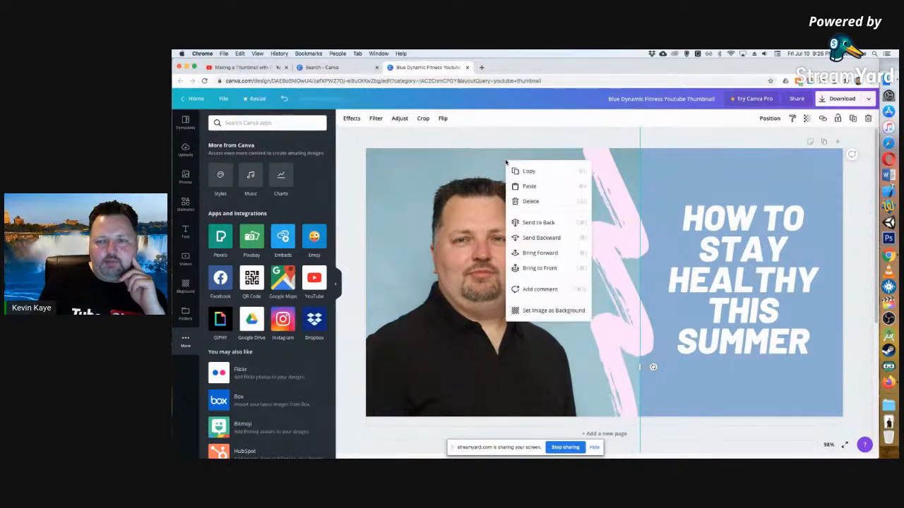
pyautogui.click(546, 223)
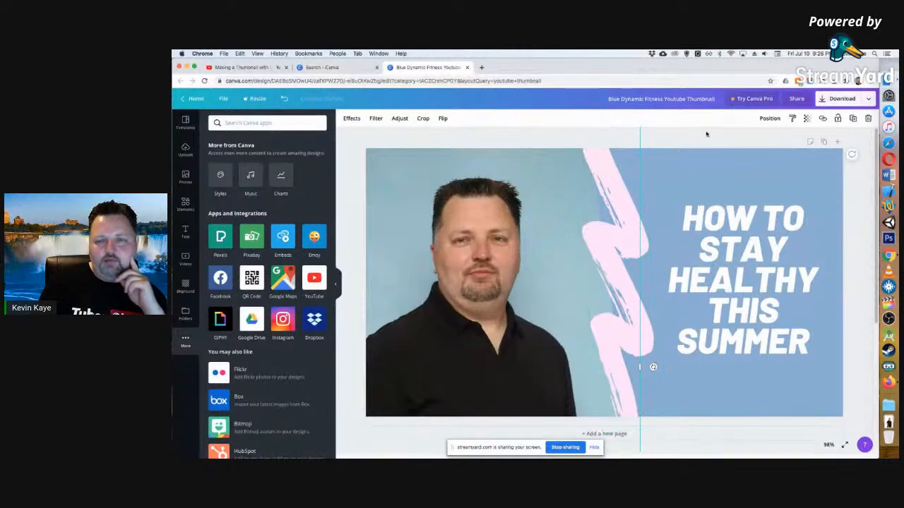
# Zoom the canvas to 50%, shrink the portrait slightly and reposition it with the full head and shoulders beside the brush stroke.
pyautogui.click(606, 173)
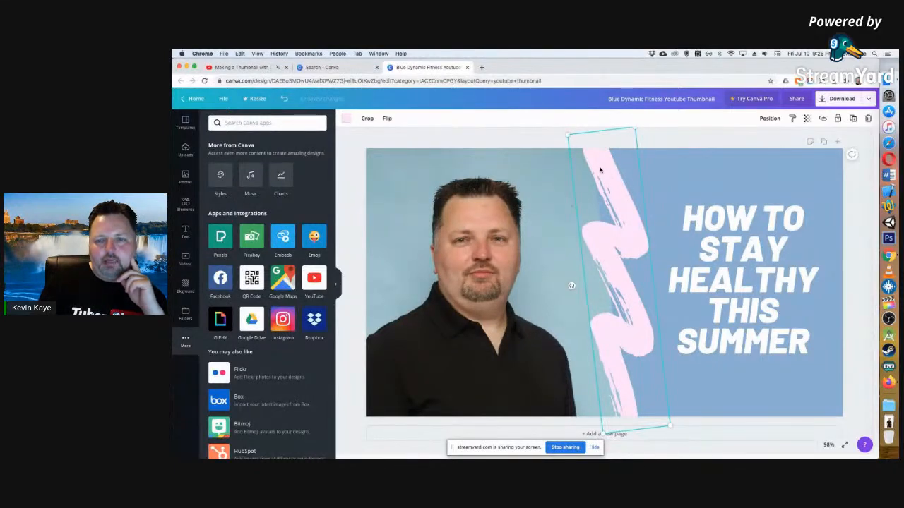
pyautogui.click(487, 224)
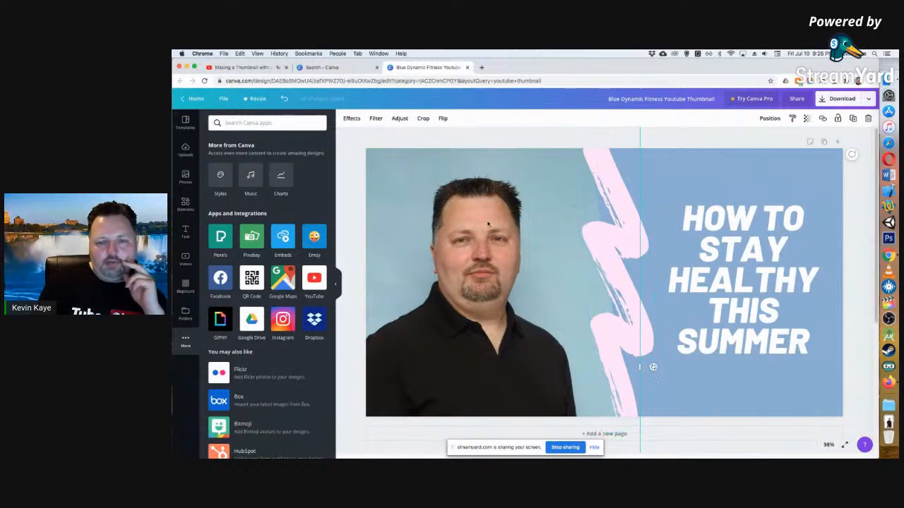
pyautogui.moveTo(488, 218)
pyautogui.mouseDown()
pyautogui.moveTo(458, 211)
pyautogui.moveTo(468, 210)
pyautogui.mouseUp()
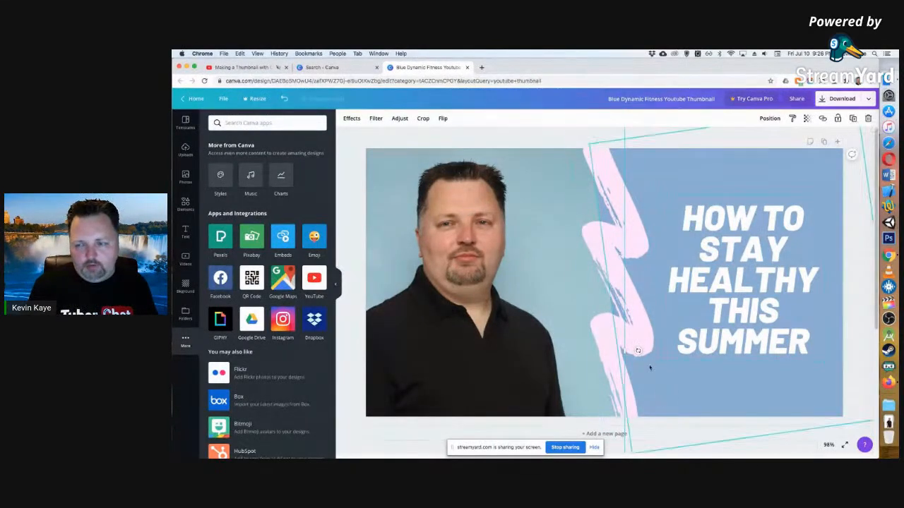
pyautogui.click(829, 446)
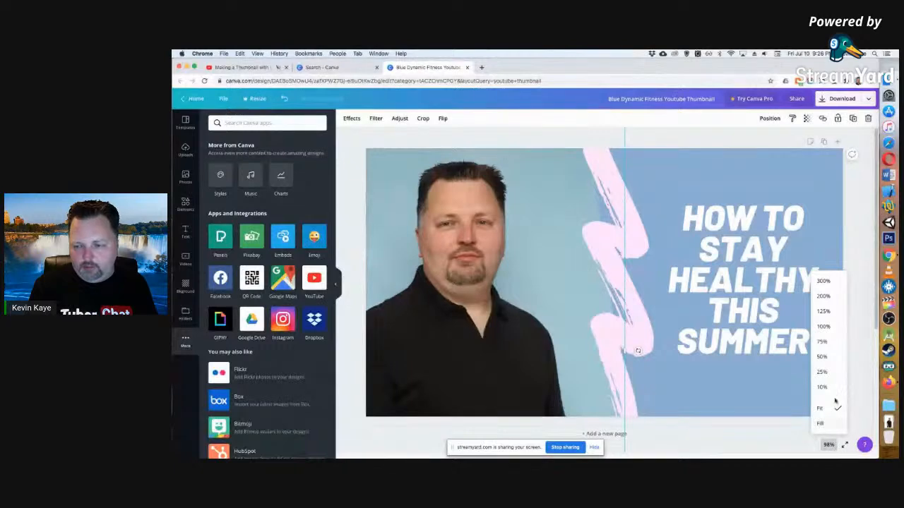
pyautogui.click(830, 356)
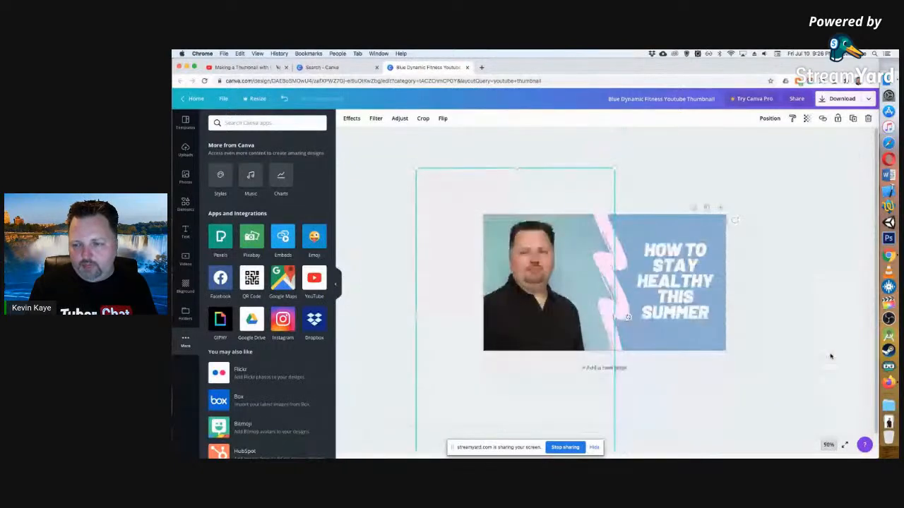
pyautogui.moveTo(412, 168); pyautogui.dragTo(459, 213)
pyautogui.moveTo(550, 290); pyautogui.dragTo(547, 255)
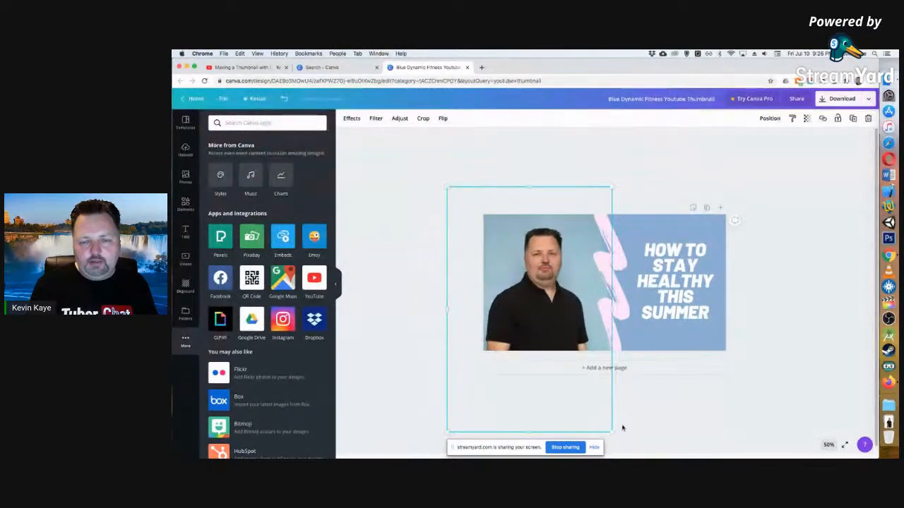
pyautogui.moveTo(610, 430)
pyautogui.mouseDown()
pyautogui.moveTo(632, 439)
pyautogui.moveTo(617, 433)
pyautogui.mouseUp()
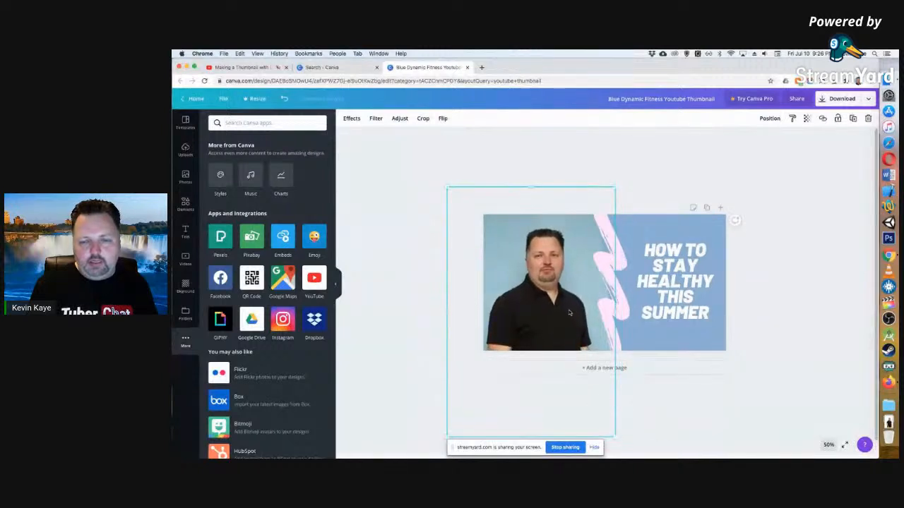
pyautogui.moveTo(564, 313); pyautogui.dragTo(568, 309)
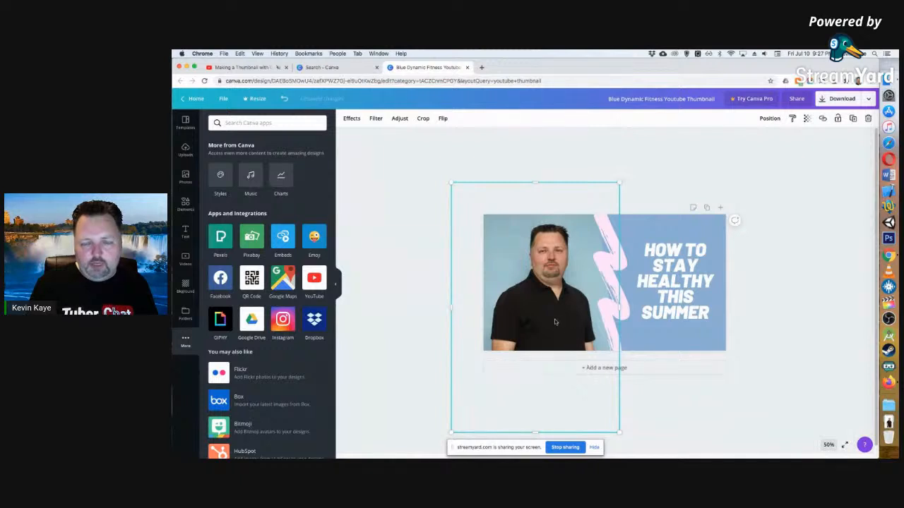
pyautogui.click(748, 297)
pyautogui.click(601, 230)
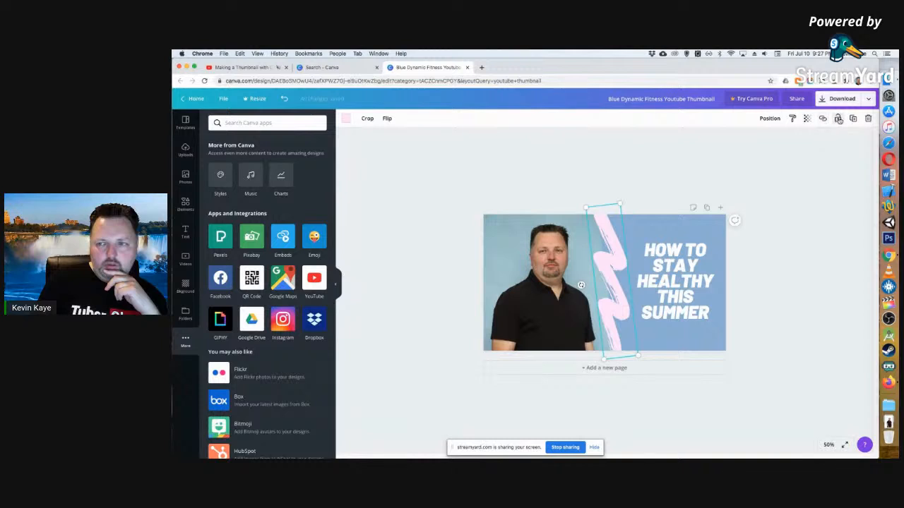
pyautogui.rightClick(606, 263)
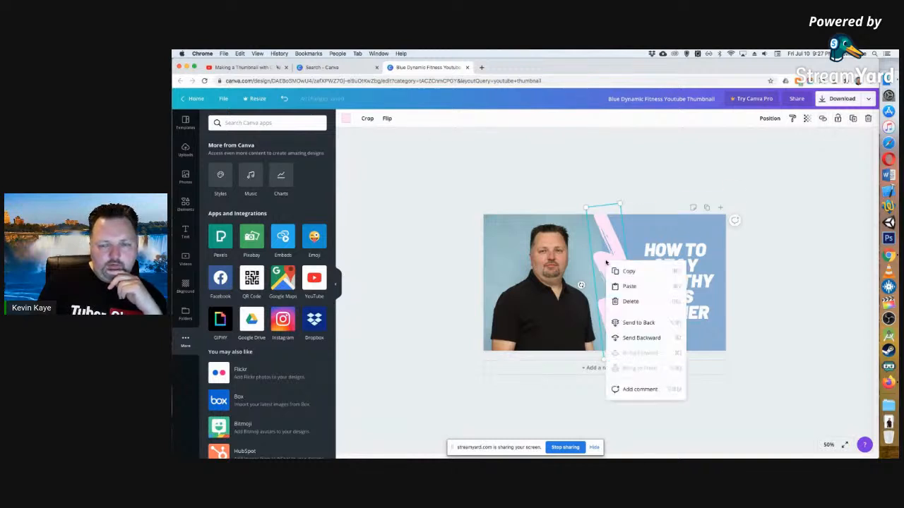
pyautogui.click(401, 245)
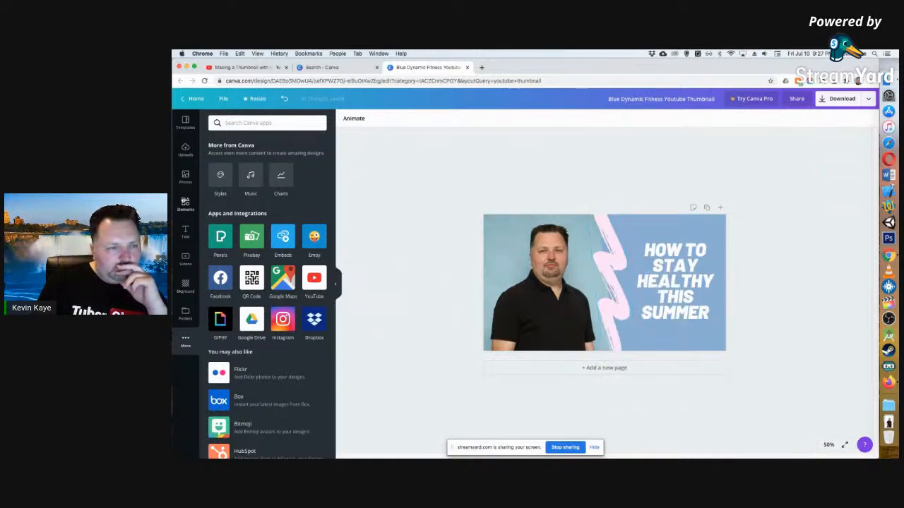
pyautogui.click(186, 203)
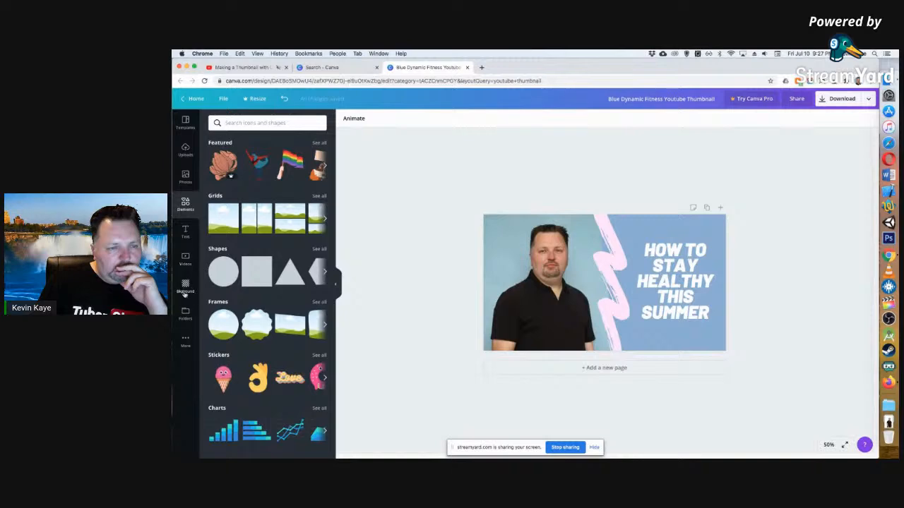
pyautogui.click(186, 341)
pyautogui.scroll(-3, 275, 247)
pyautogui.scroll(3, 279, 212)
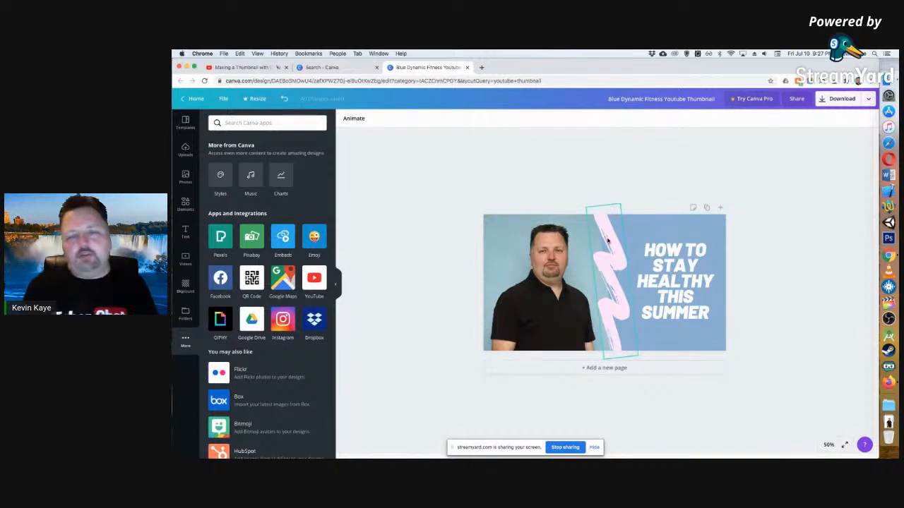
# Replace the whole headline on the blue panel with the text "HOW TO MAKE A FREE".
pyautogui.click(683, 273)
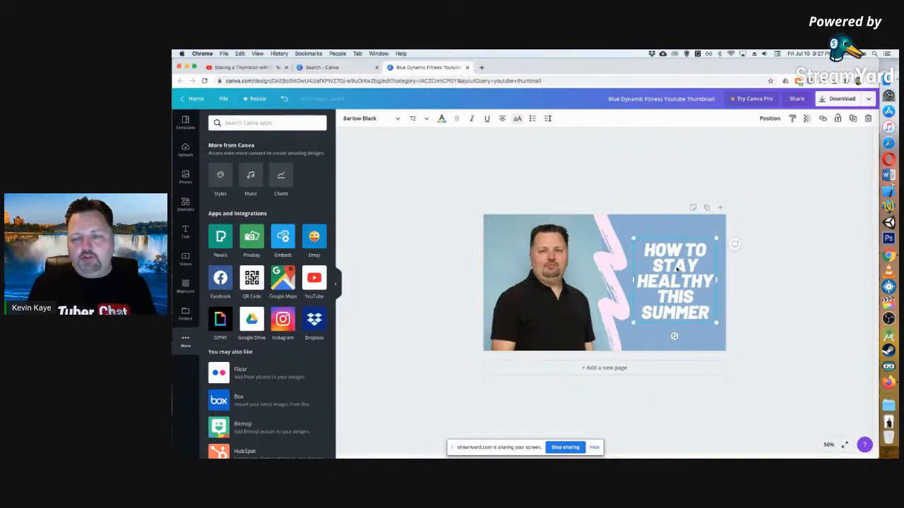
pyautogui.doubleClick(682, 266)
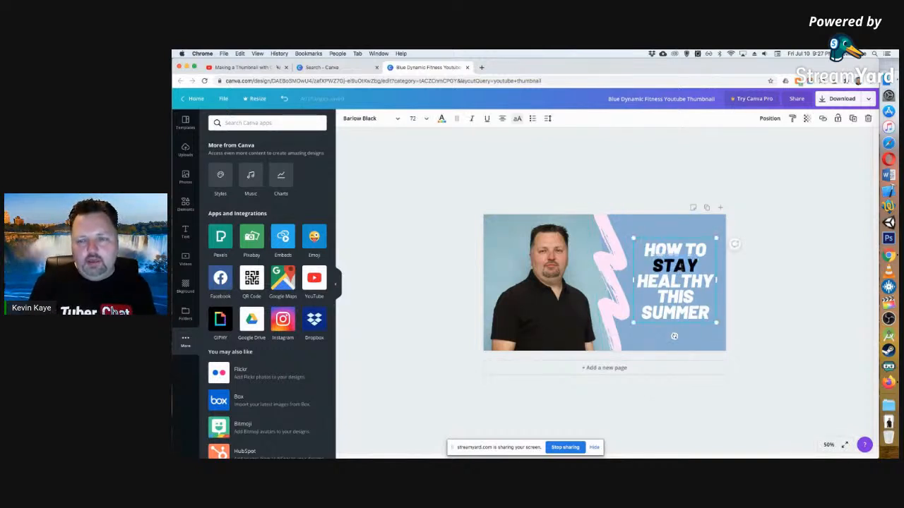
pyautogui.moveTo(710, 313); pyautogui.dragTo(644, 249)
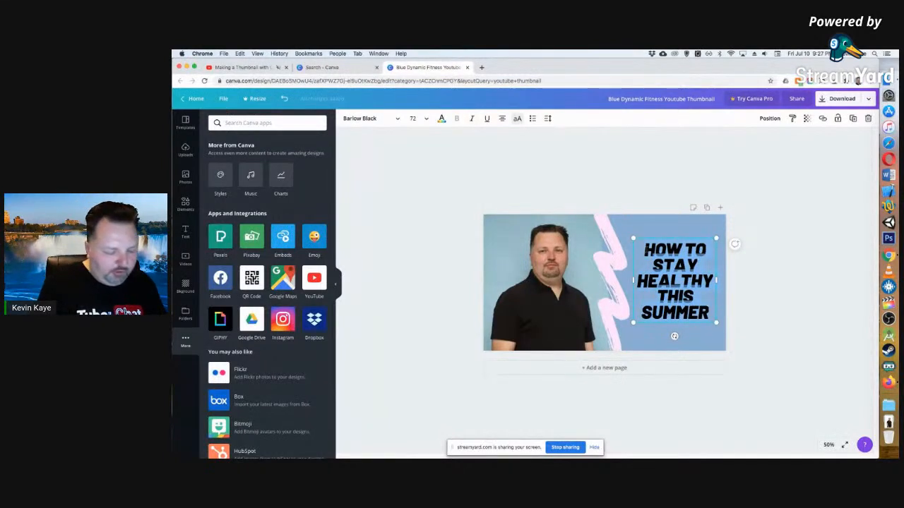
pyautogui.write('H')
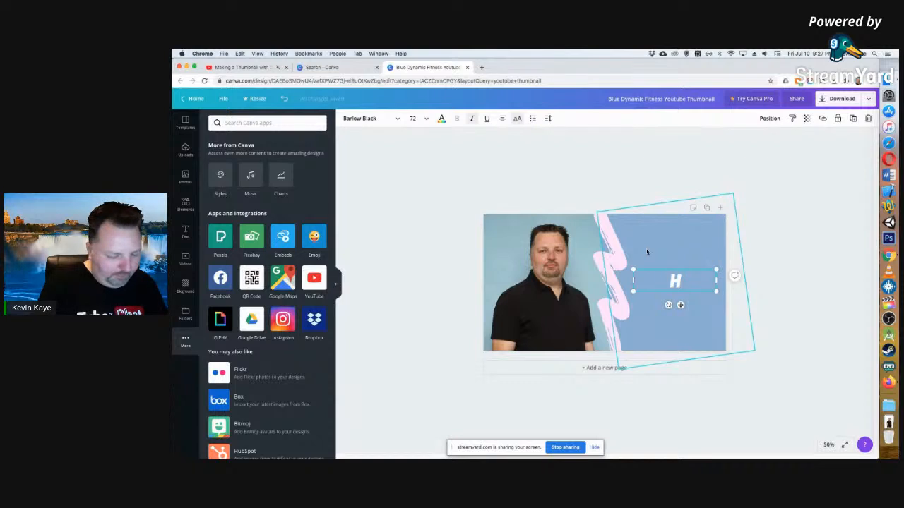
pyautogui.write('OW TO ')
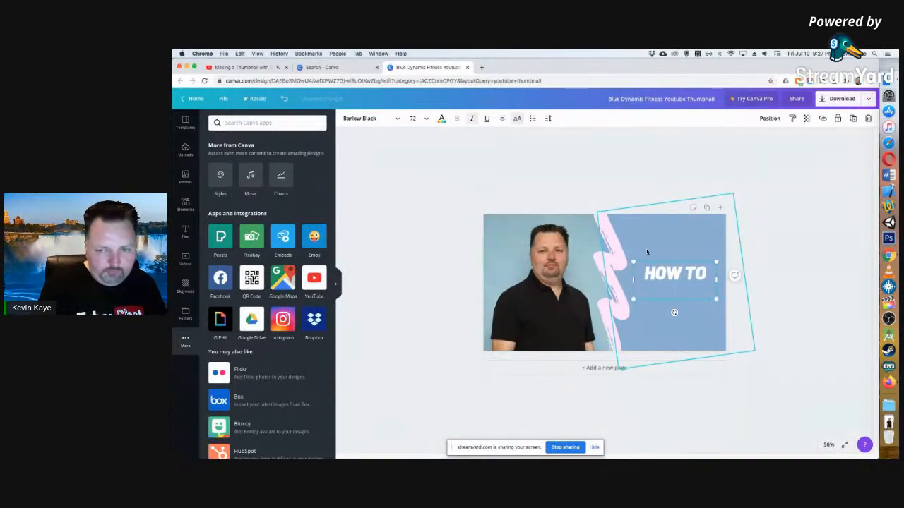
pyautogui.write('MAKLE')
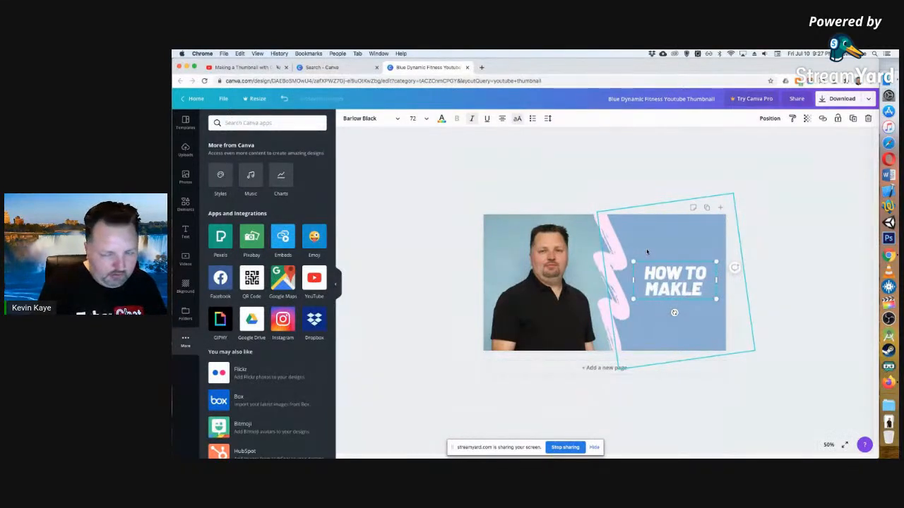
pyautogui.press('BackSpace')
pyautogui.press('BackSpace')
pyautogui.write('E A FREE')
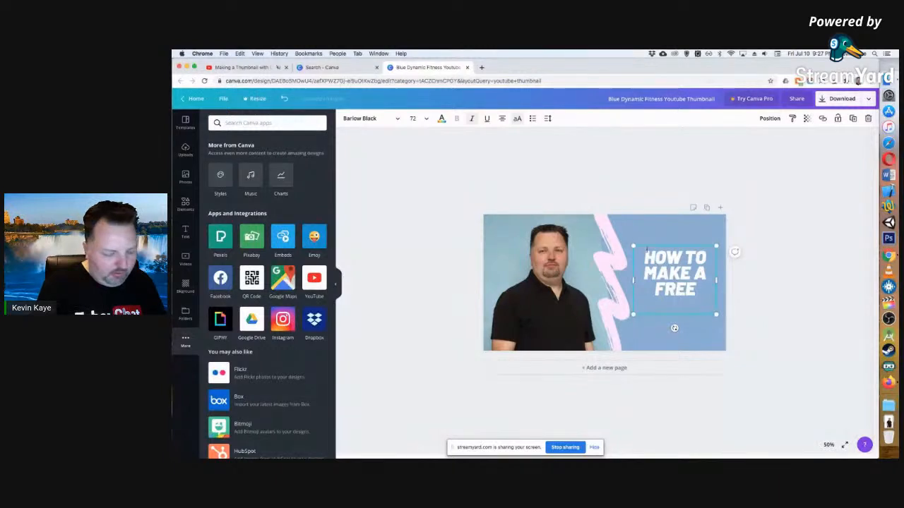
pyautogui.write(' CNAVA')
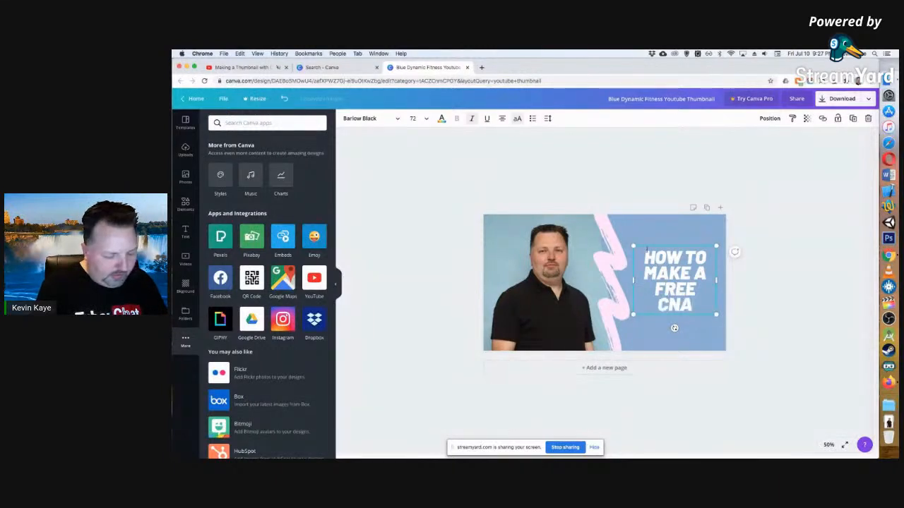
# Continue the headline with the words "CANVA THUMBNAIL".
pyautogui.press('BackSpace')
pyautogui.press('BackSpace')
pyautogui.press('BackSpace')
pyautogui.press('BackSpace')
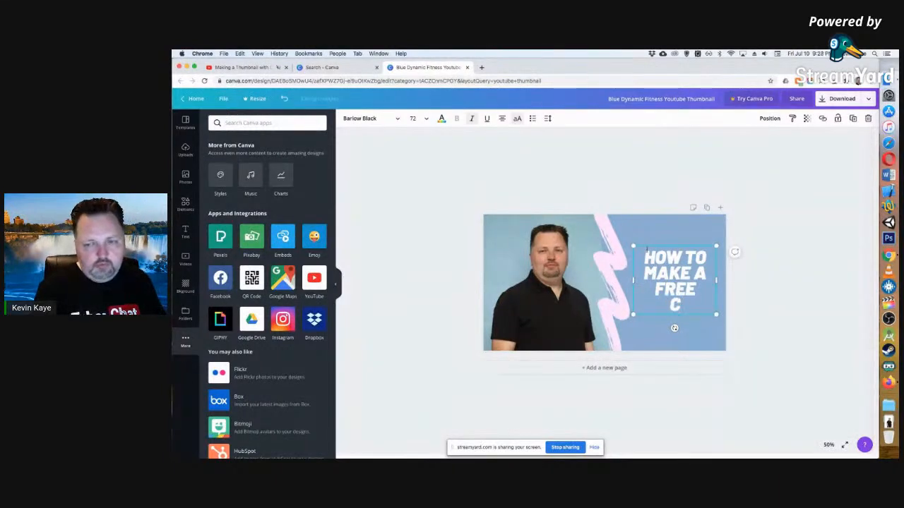
pyautogui.write('ANVA')
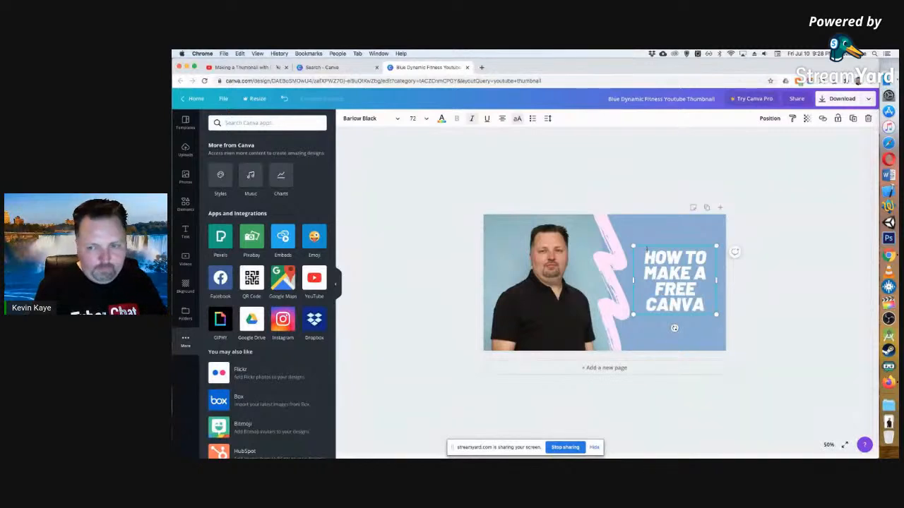
pyautogui.write(' THUMB')
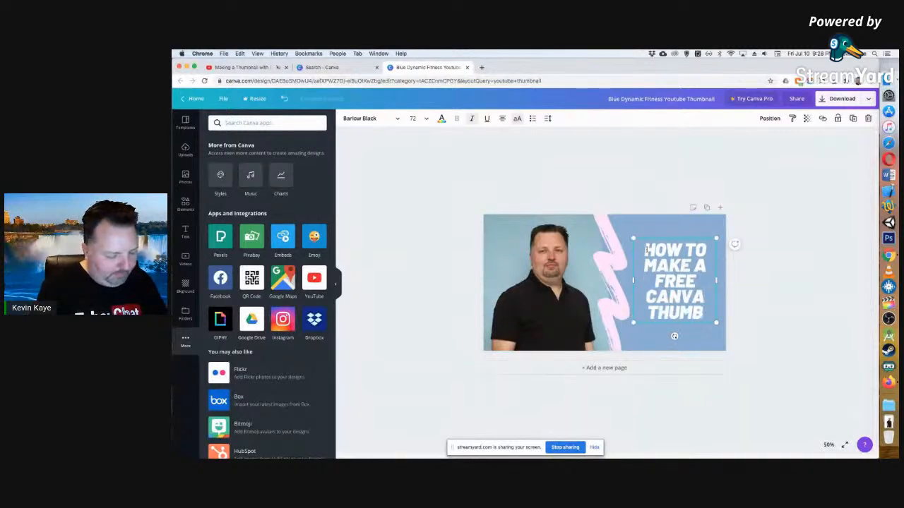
pyautogui.write('NAIL')
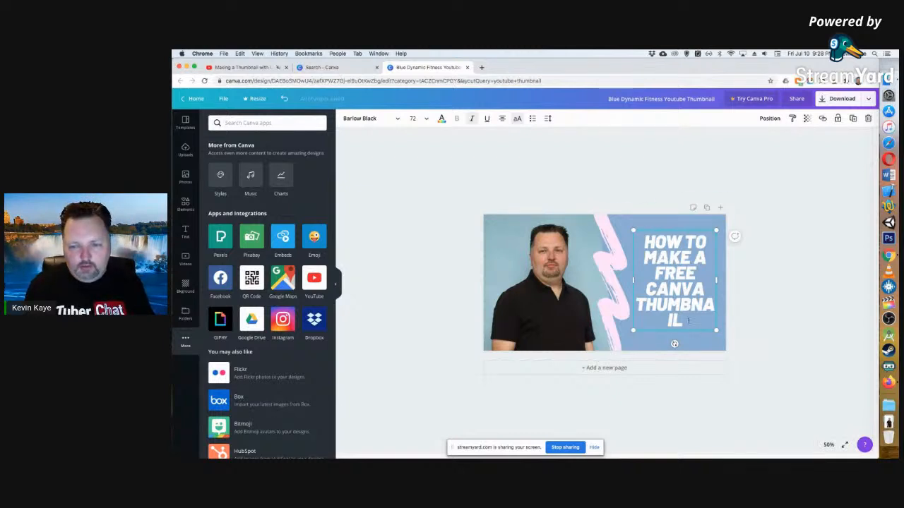
# Delete the final "IL" from the headline and scale its text box up slightly, to a font size of about 79.2.
pyautogui.press('BackSpace')
pyautogui.press('BackSpace')
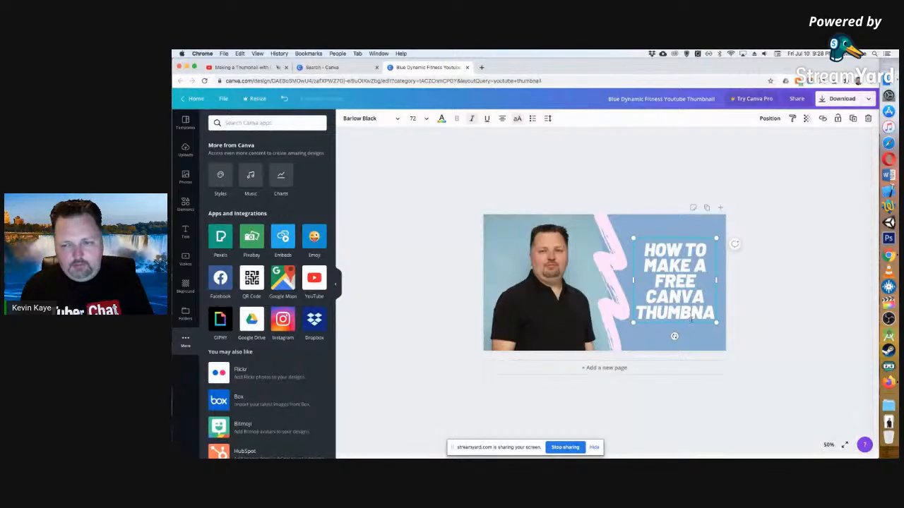
pyautogui.moveTo(633, 237); pyautogui.dragTo(630, 237)
pyautogui.moveTo(717, 323); pyautogui.dragTo(720, 327)
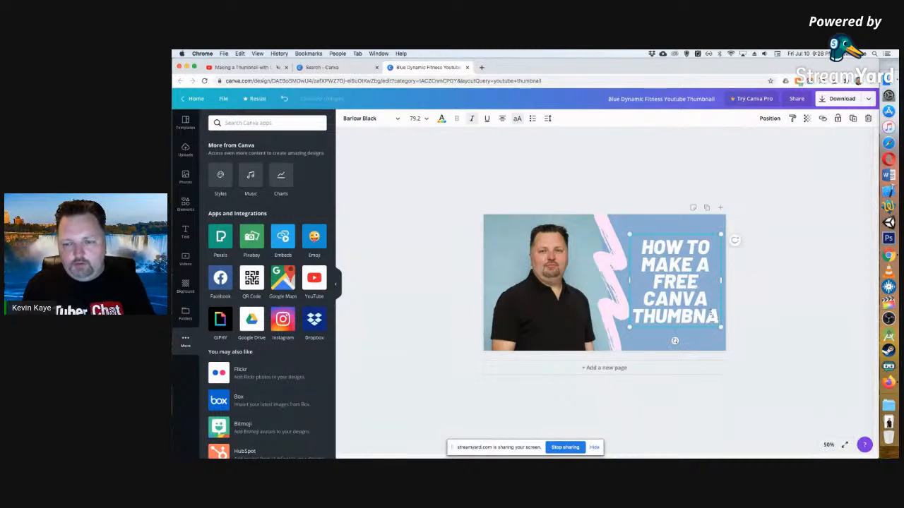
# Try font size 72 on the headline, reduce it to 64 and complete the last word as "THUMBNAIL".
pyautogui.click(711, 314)
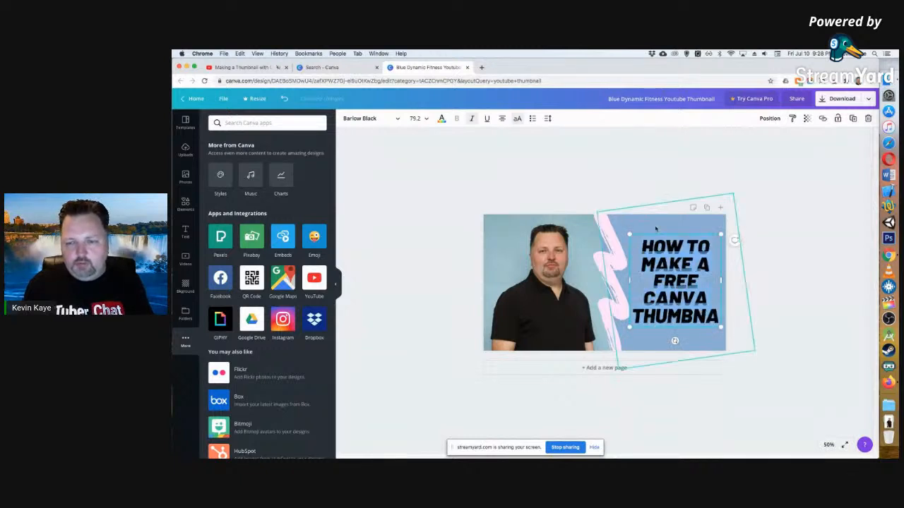
pyautogui.click(424, 118)
pyautogui.scroll(-5, 424, 201)
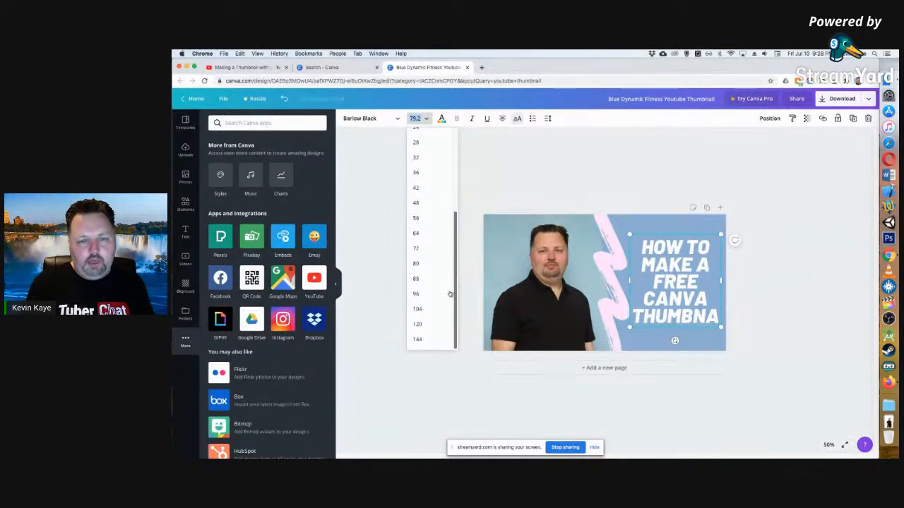
pyautogui.click(417, 249)
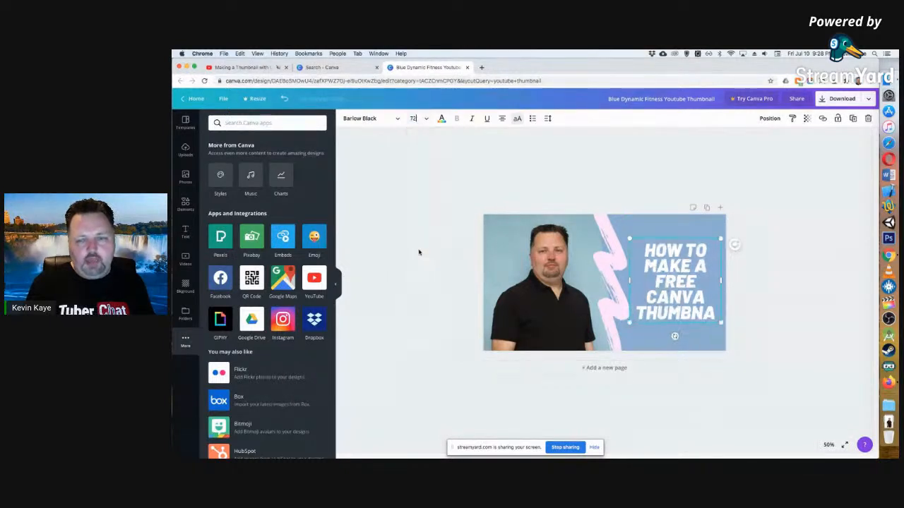
pyautogui.click(414, 119)
pyautogui.click(417, 233)
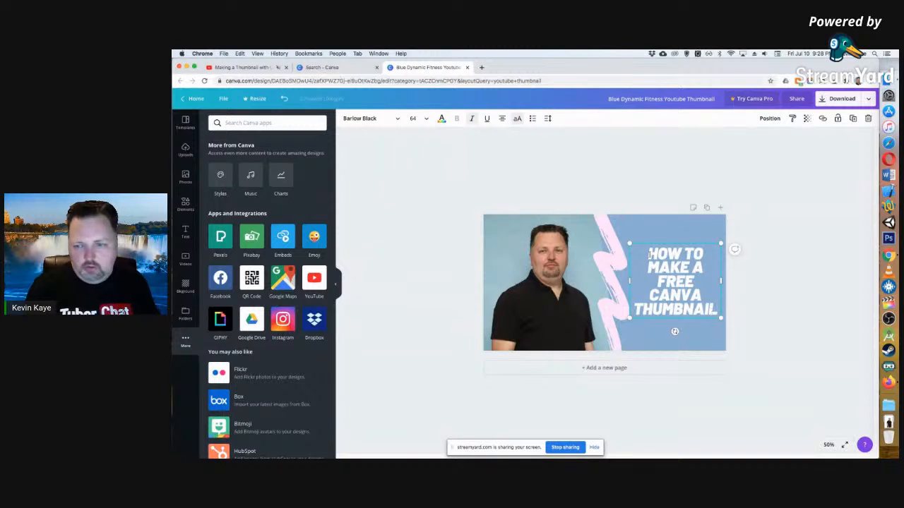
# Replace "FREE CANVA" in the headline with "YOUTUBE" and add "WITH" on a new line after "THUMBNAIL".
pyautogui.moveTo(692, 292); pyautogui.dragTo(654, 274)
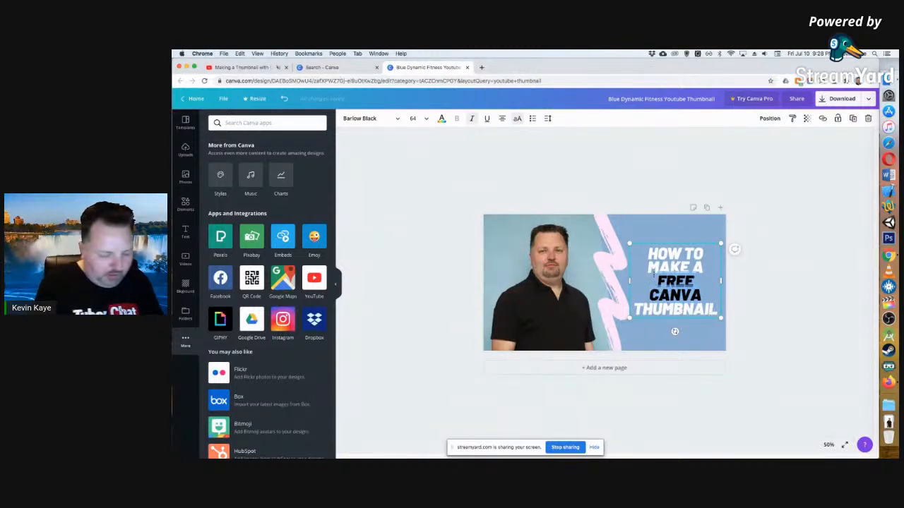
pyautogui.write('YOUTUBE')
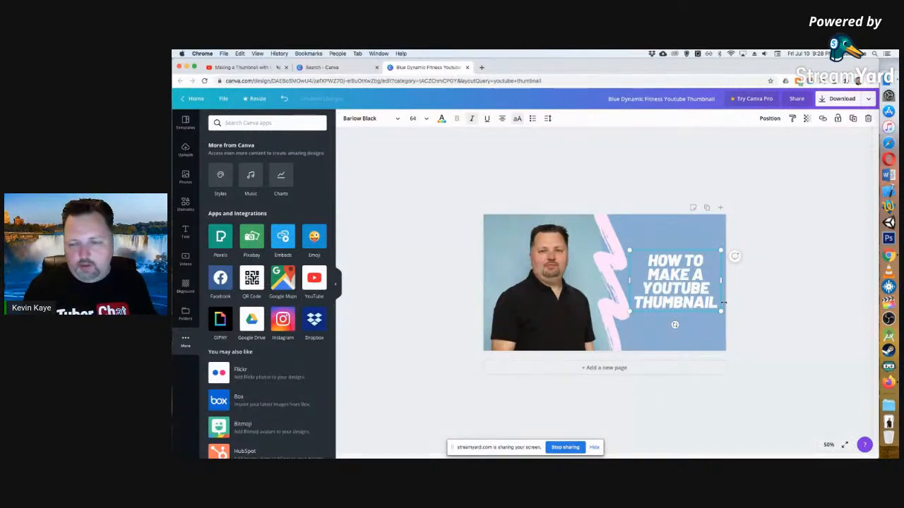
pyautogui.press('Return')
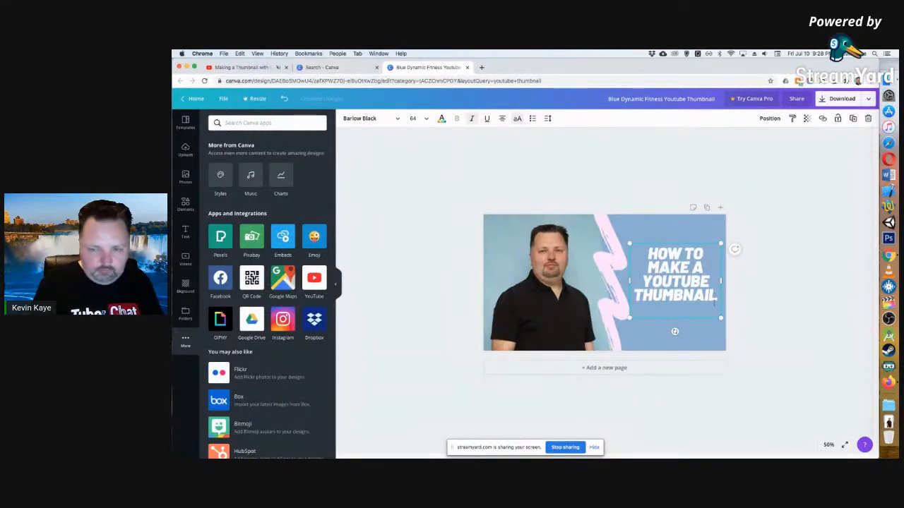
pyautogui.write('WITH')
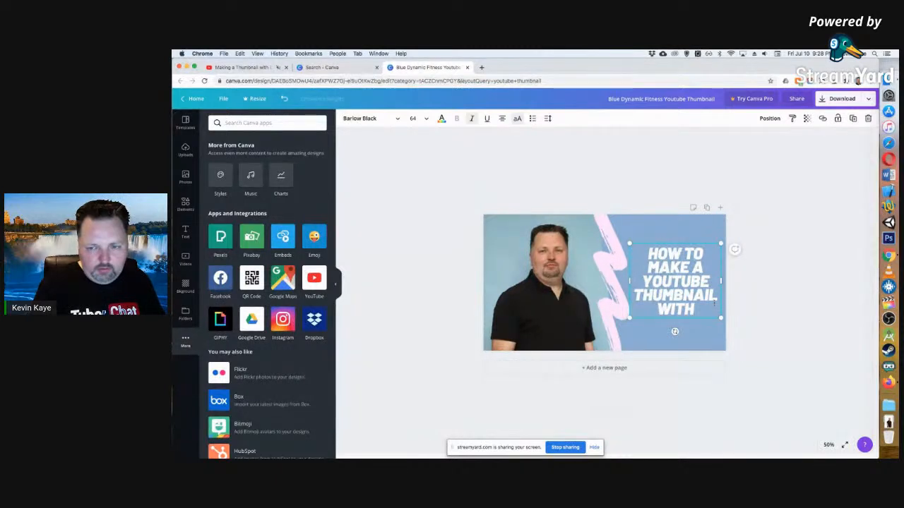
# Add "CANVA" and "FREE" as two separate lines at the end of the headline and finish editing the text.
pyautogui.press('Return')
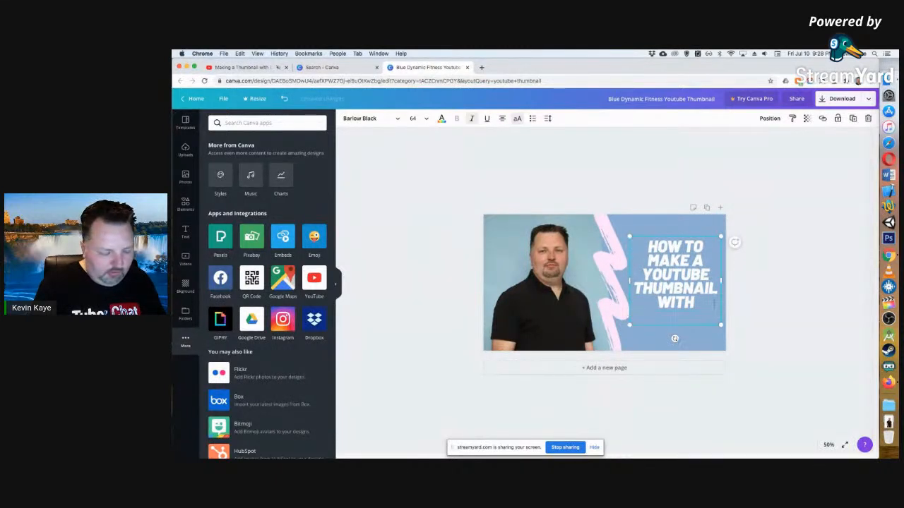
pyautogui.write('CNAV')
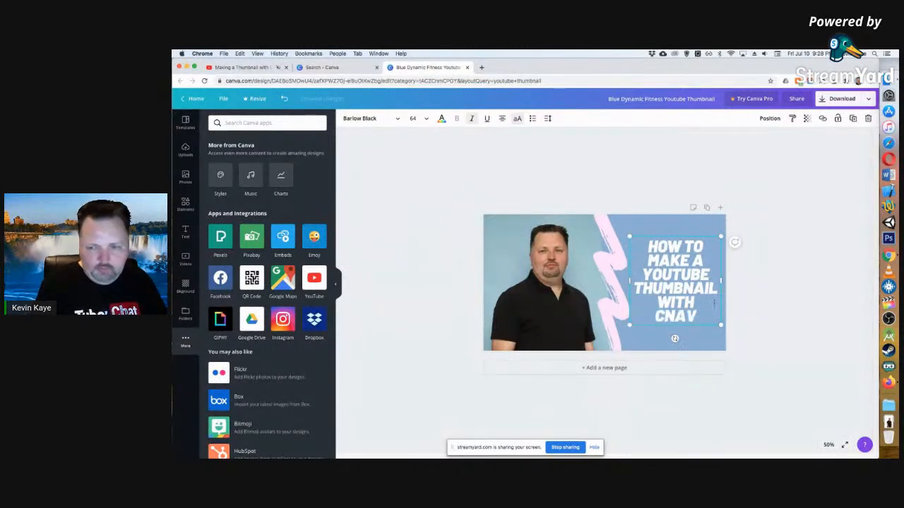
pyautogui.press('BackSpace')
pyautogui.press('BackSpace')
pyautogui.press('BackSpace')
pyautogui.write('ANVA')
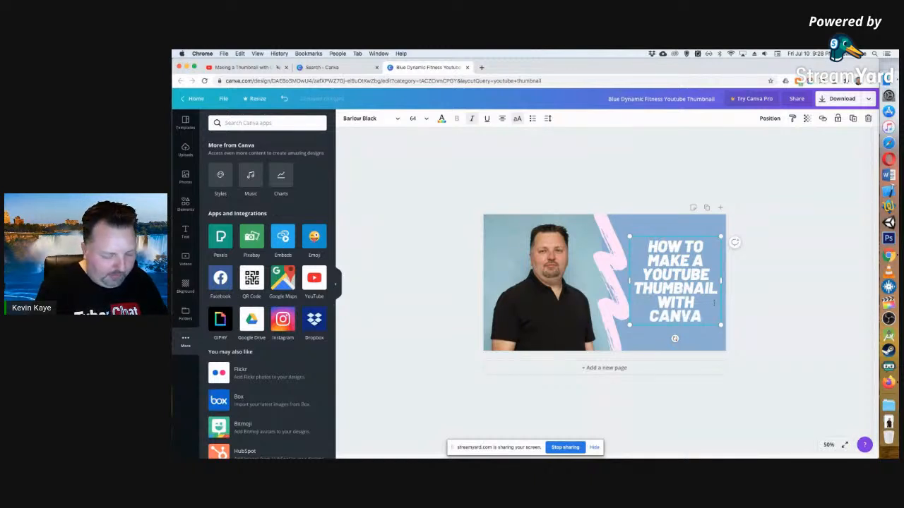
pyautogui.press('Return')
pyautogui.write('FREE')
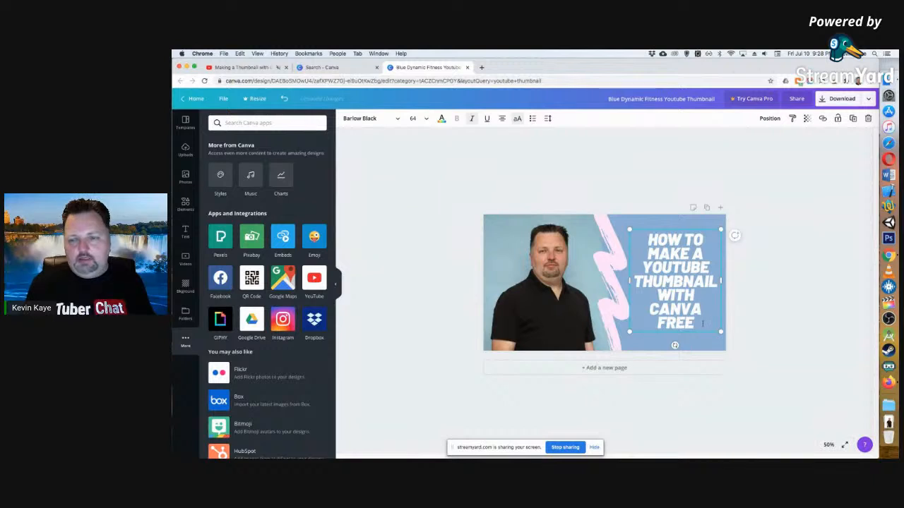
pyautogui.click(767, 299)
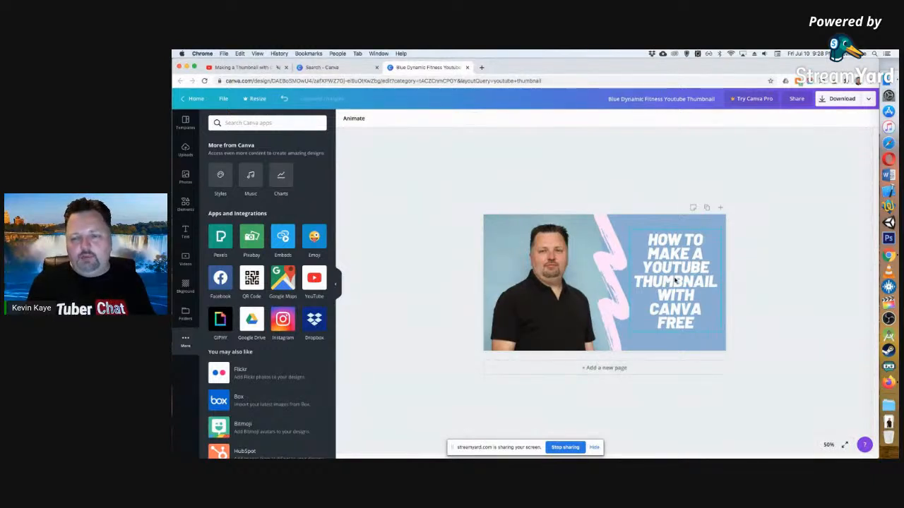
# Try several green, light grey and teal colours on the pink brush stroke and settle on light turquoise.
pyautogui.click(605, 221)
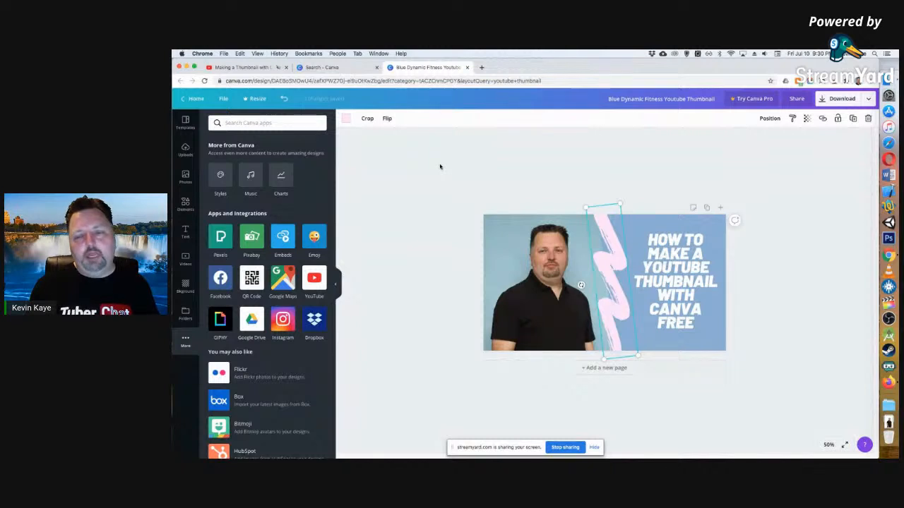
pyautogui.click(346, 121)
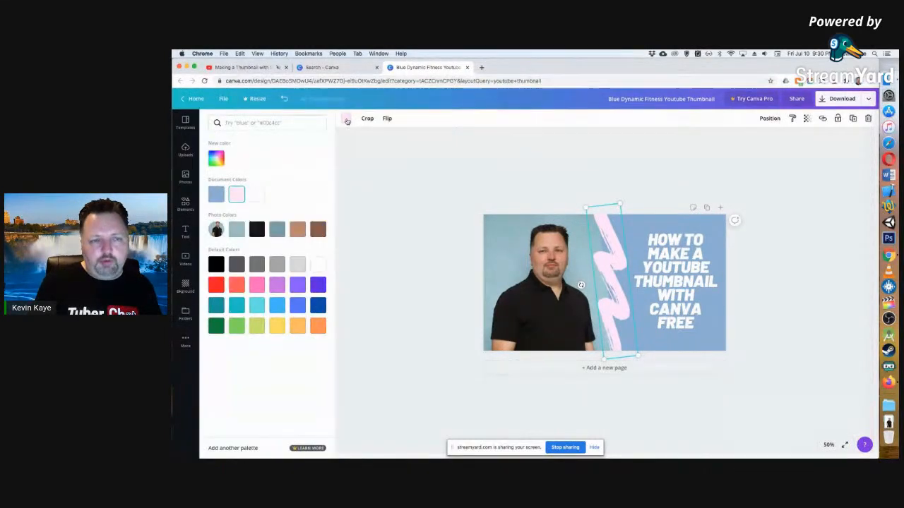
pyautogui.click(237, 326)
pyautogui.click(257, 325)
pyautogui.click(237, 325)
pyautogui.click(217, 326)
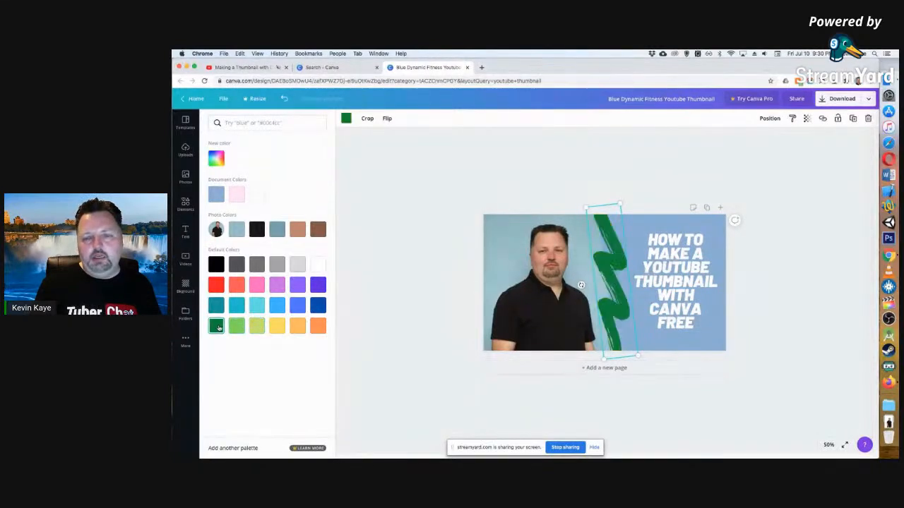
pyautogui.click(238, 326)
pyautogui.click(299, 267)
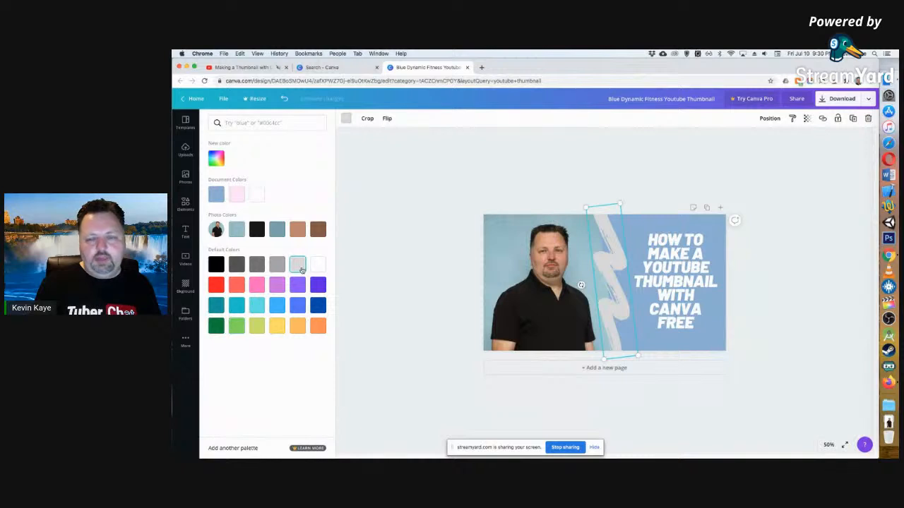
pyautogui.click(238, 326)
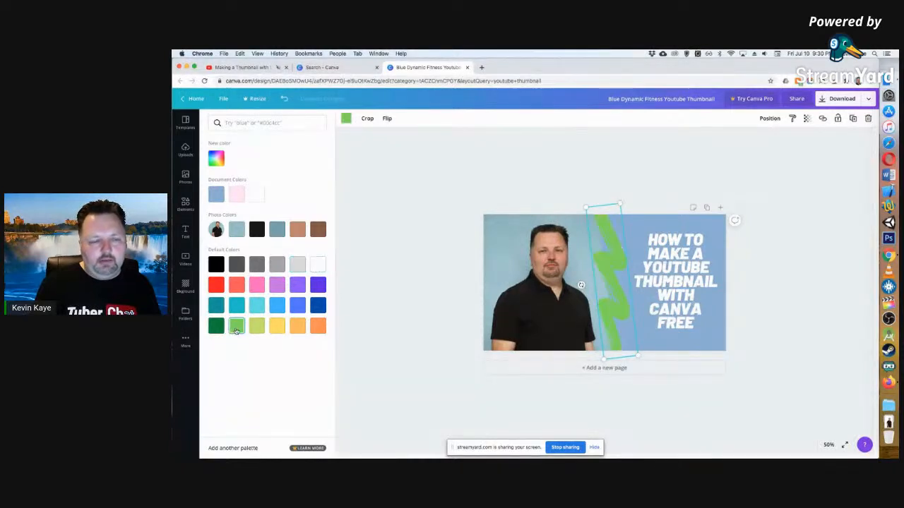
pyautogui.click(256, 305)
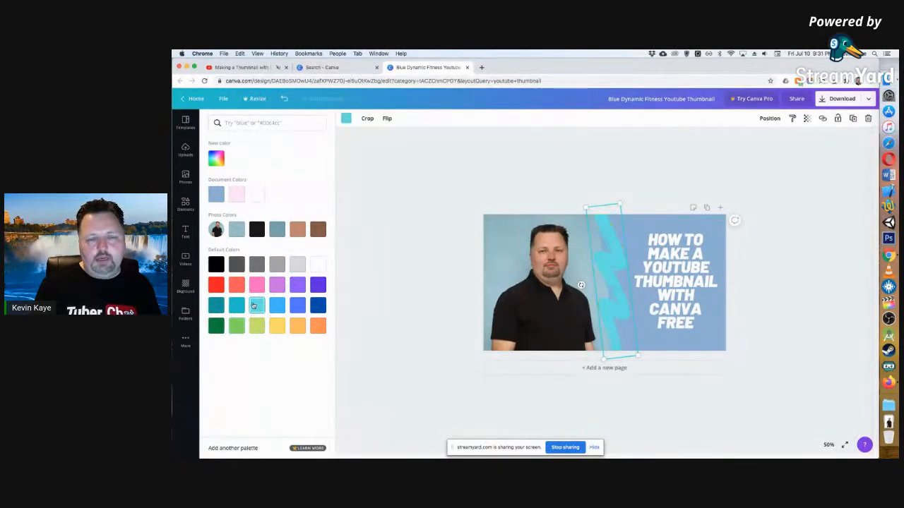
pyautogui.click(239, 306)
pyautogui.click(218, 306)
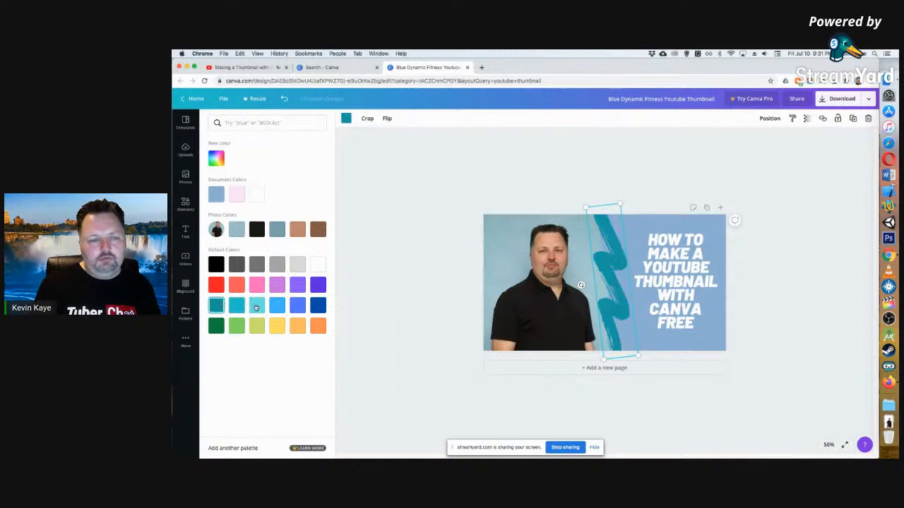
pyautogui.click(257, 307)
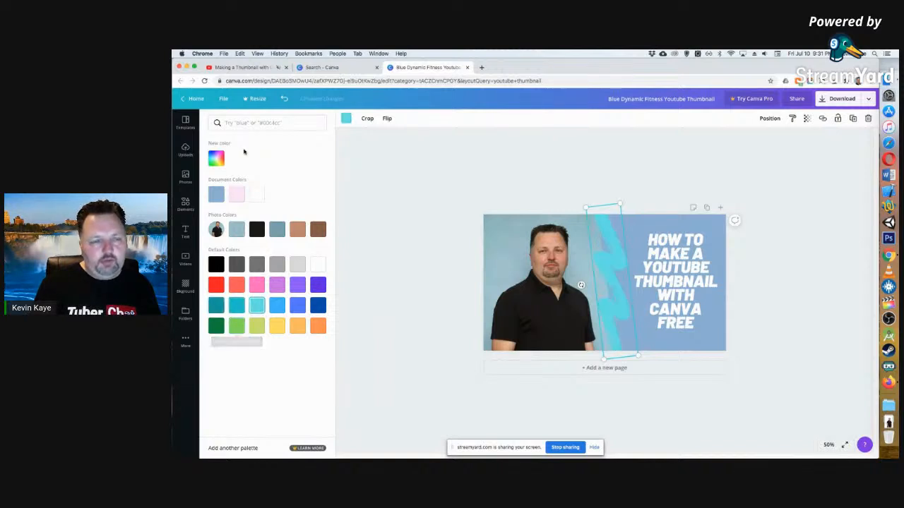
# Try the document blue, pale pink, tan, yellow, lime and green on the brush stroke.
pyautogui.click(217, 197)
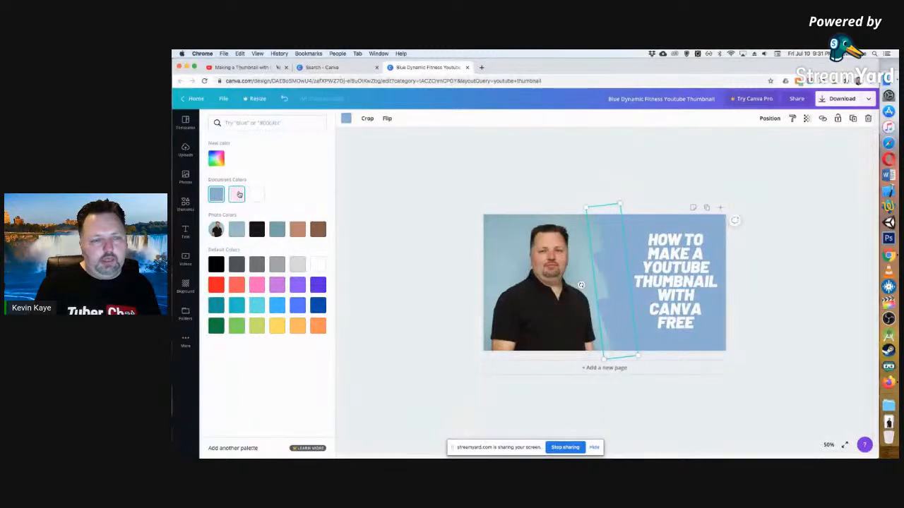
pyautogui.click(238, 194)
pyautogui.click(297, 229)
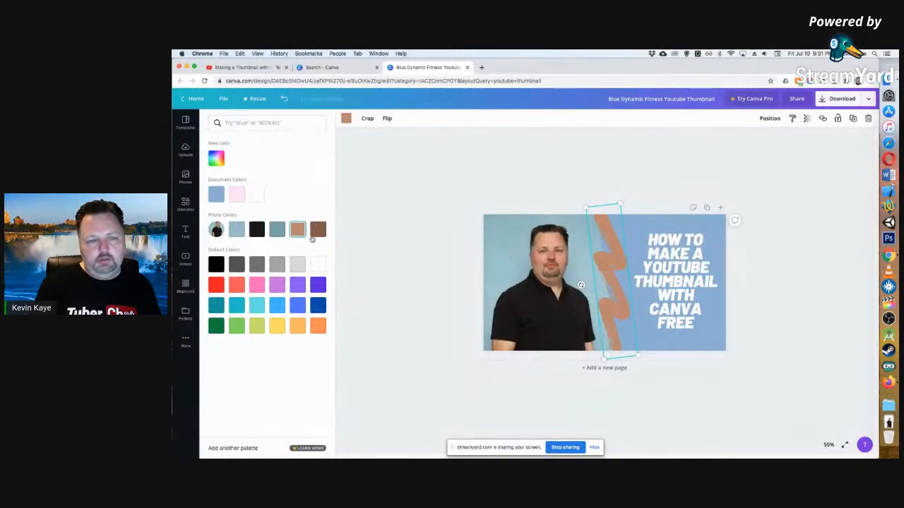
pyautogui.click(282, 329)
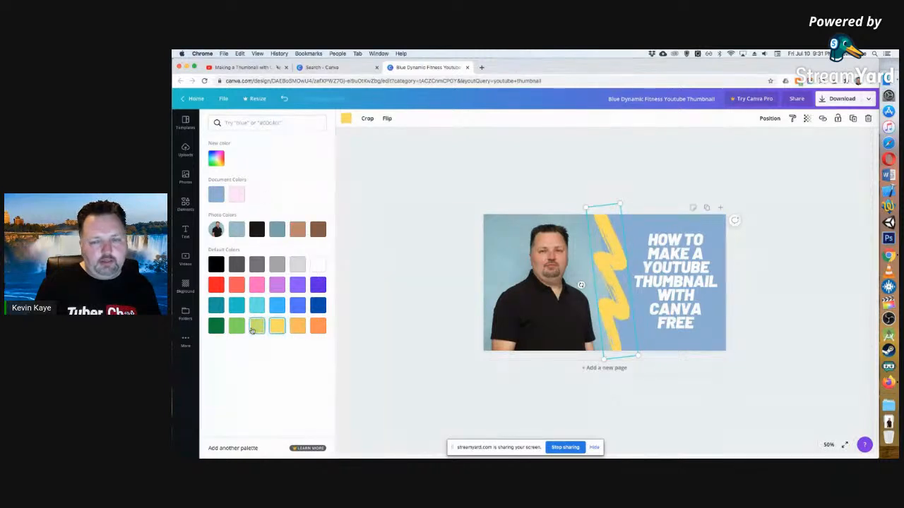
pyautogui.click(256, 326)
pyautogui.click(234, 328)
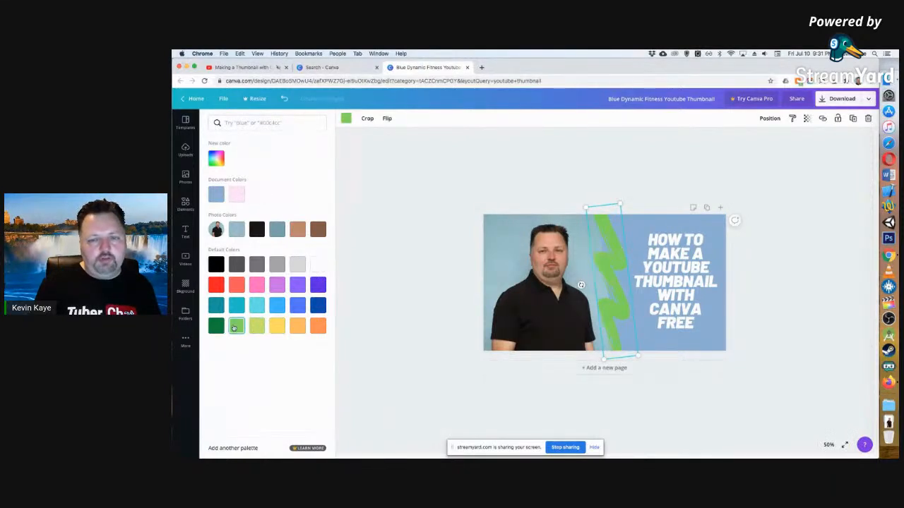
# Give the brush stroke the custom bright green #98ff6c.
pyautogui.click(216, 159)
pyautogui.moveTo(274, 182)
pyautogui.mouseDown()
pyautogui.moveTo(261, 184)
pyautogui.moveTo(272, 178)
pyautogui.mouseUp()
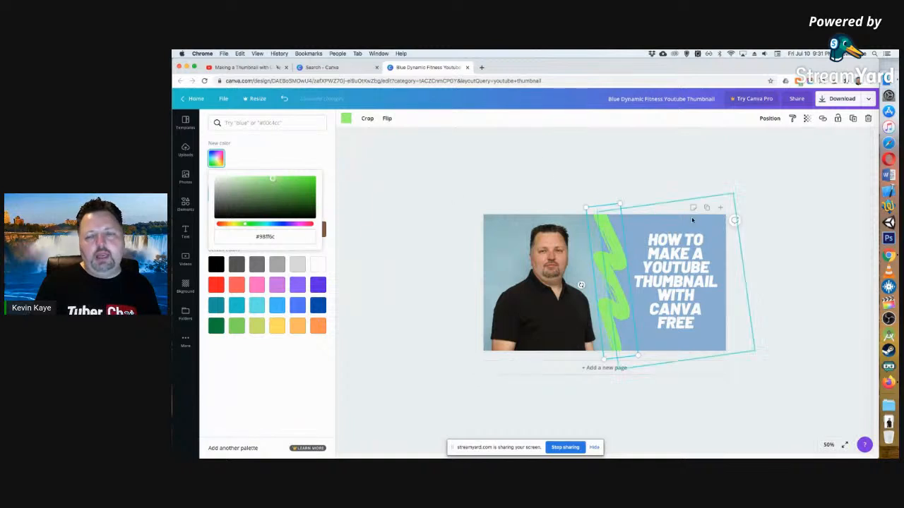
pyautogui.click(489, 169)
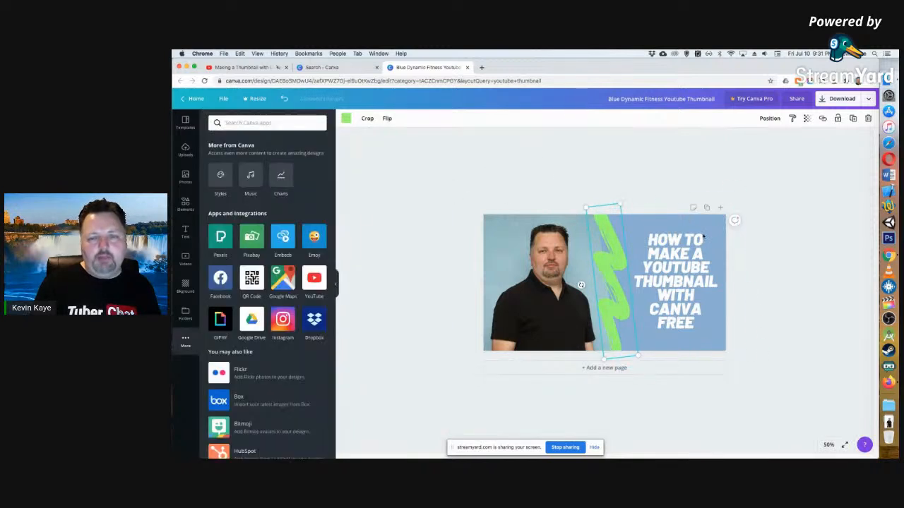
# Recolour the blue panel behind the headline with the tan skin tone from the photo colours.
pyautogui.click(643, 224)
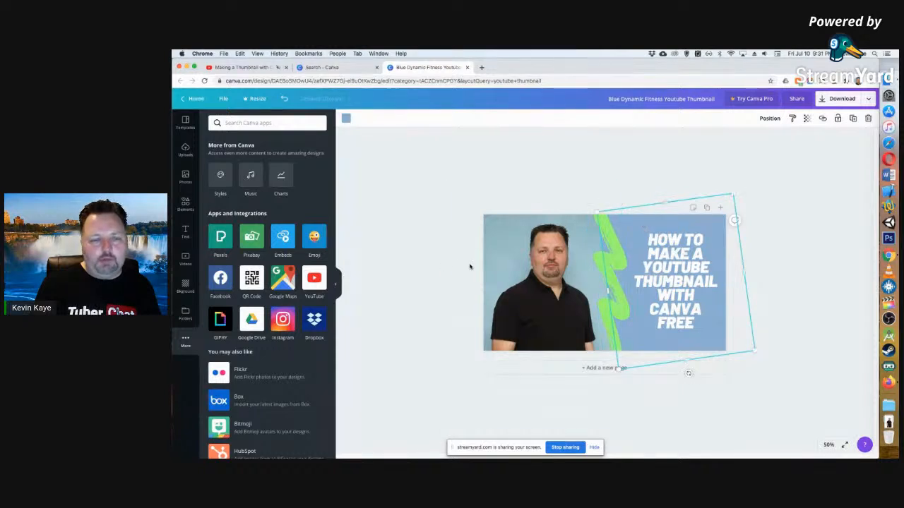
pyautogui.click(347, 119)
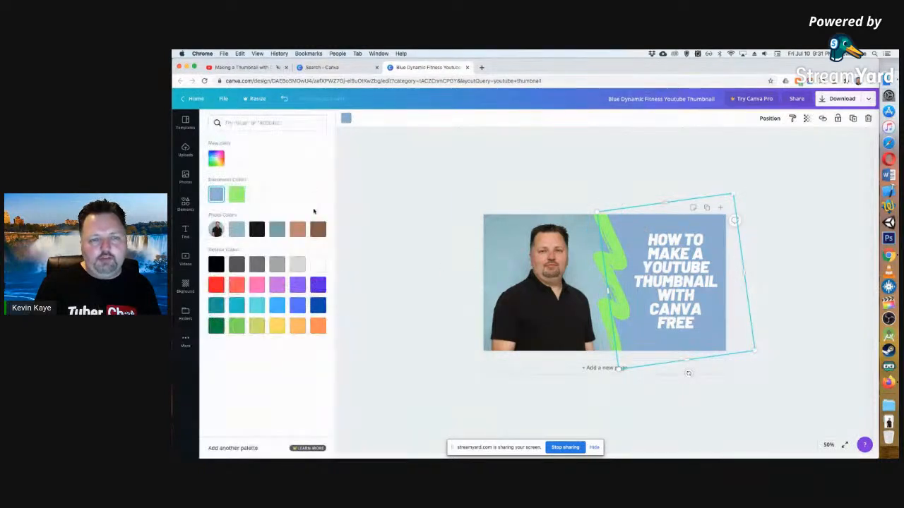
pyautogui.click(297, 229)
pyautogui.click(501, 174)
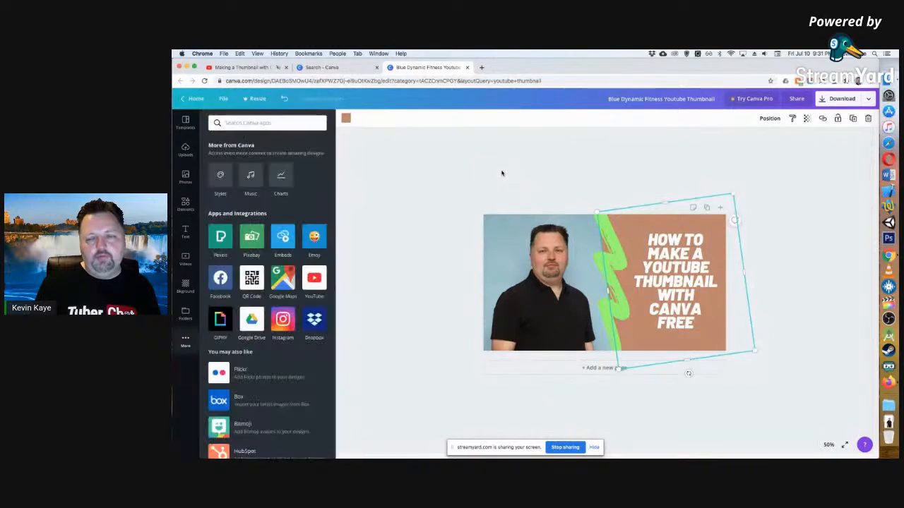
pyautogui.click(416, 138)
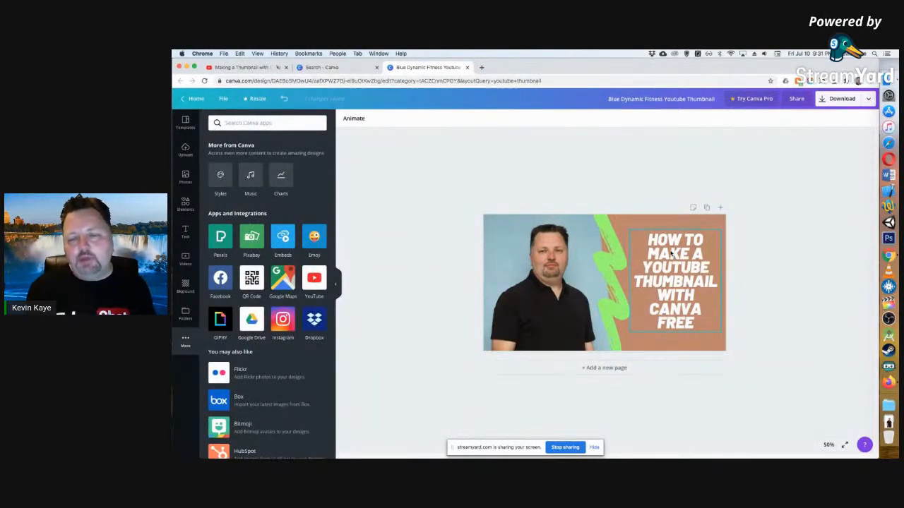
# Nudge the green brush stroke slightly towards the portrait and deselect it.
pyautogui.click(598, 261)
pyautogui.moveTo(597, 260); pyautogui.dragTo(601, 260)
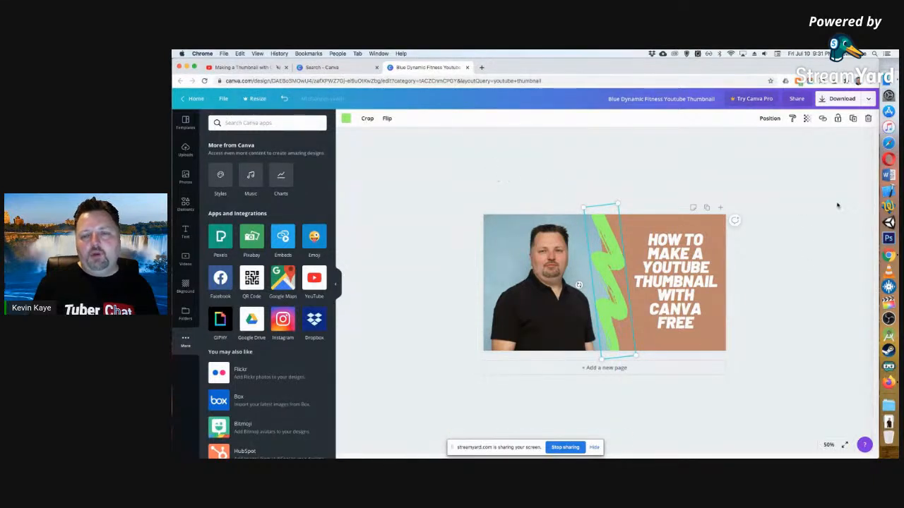
pyautogui.click(796, 230)
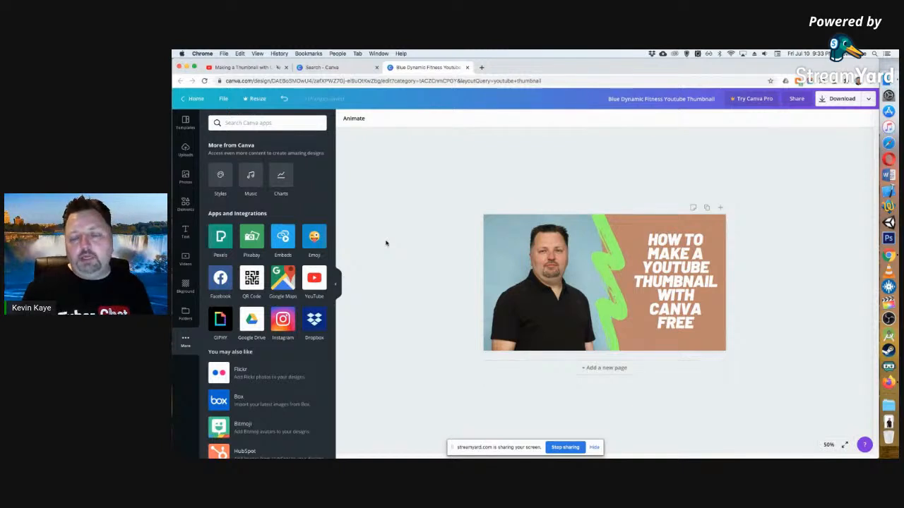
# Open the download settings, try JPG as the file type and dismiss what its quality setting opens.
pyautogui.click(839, 103)
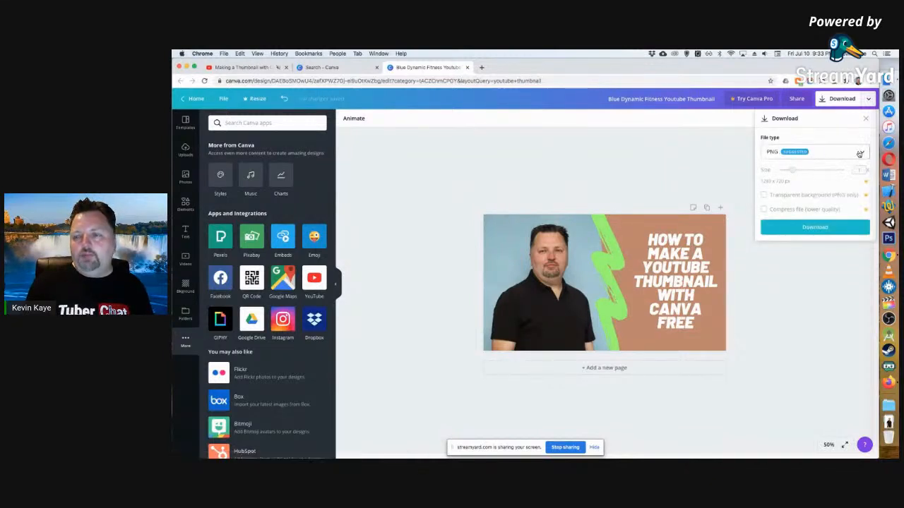
pyautogui.click(776, 153)
pyautogui.click(832, 179)
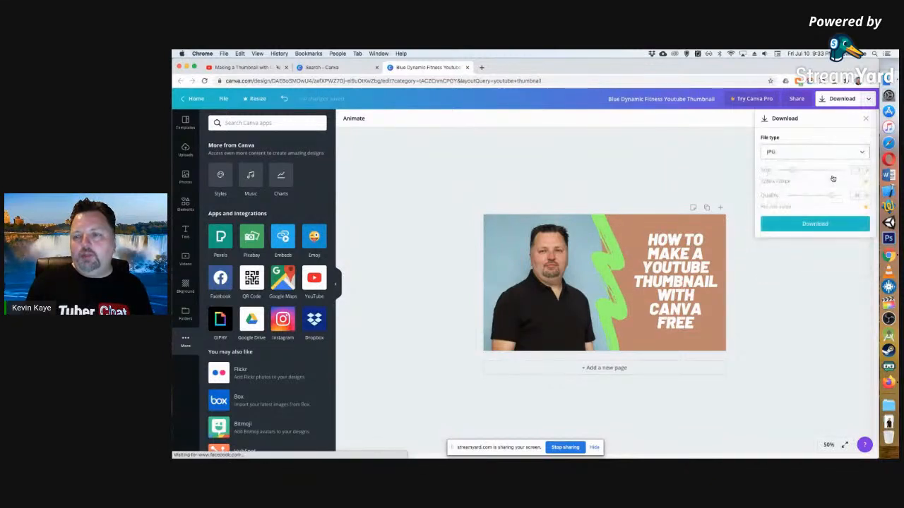
pyautogui.click(827, 154)
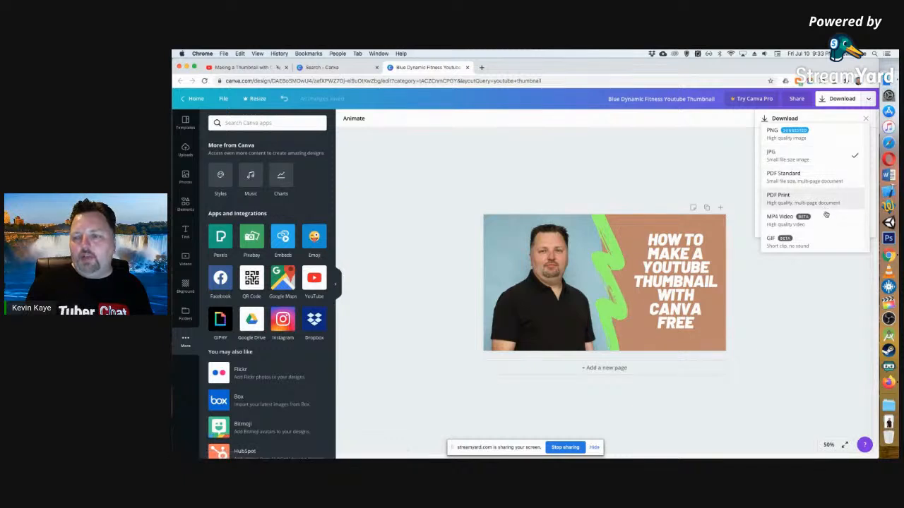
pyautogui.click(814, 159)
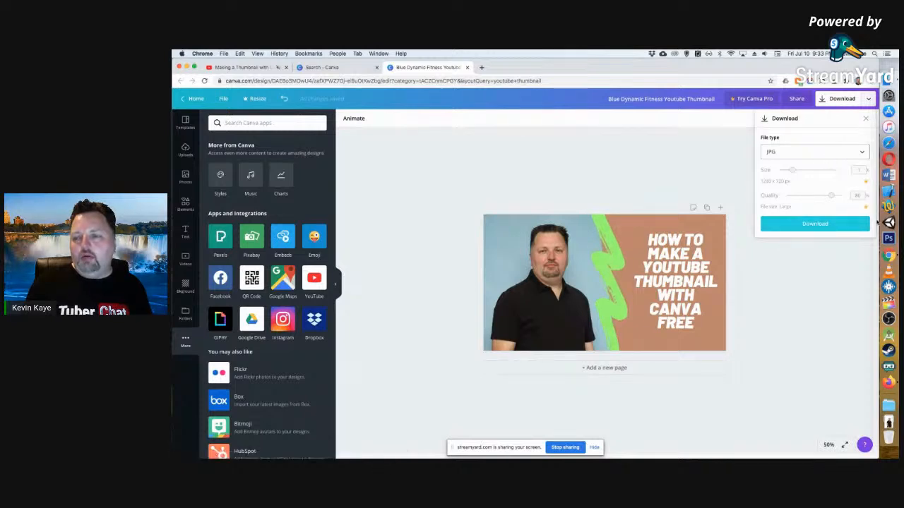
pyautogui.click(832, 195)
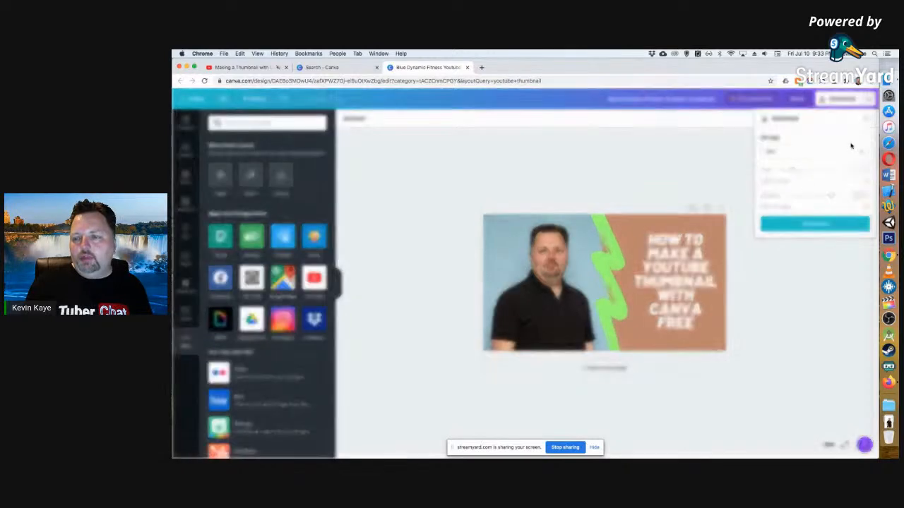
pyautogui.click(735, 167)
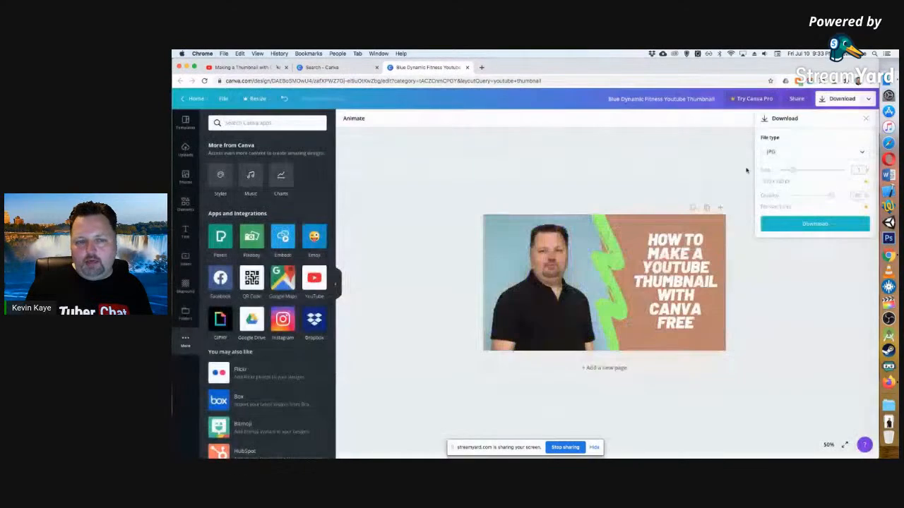
# Set the file type back to PNG and download the thumbnail.
pyautogui.click(821, 153)
pyautogui.click(824, 139)
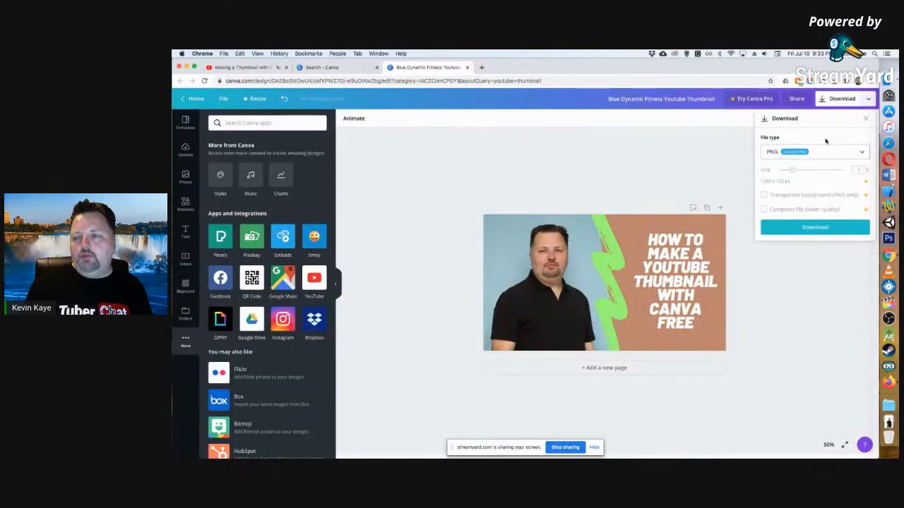
pyautogui.click(800, 227)
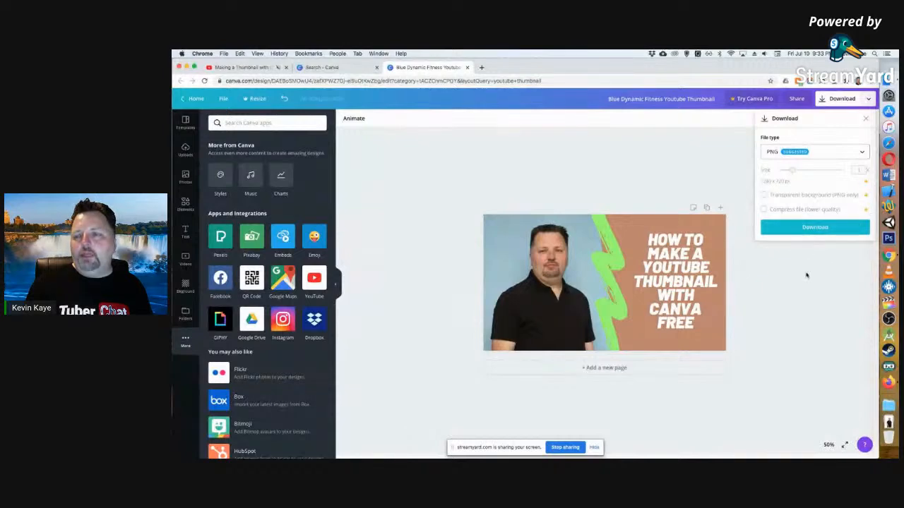
pyautogui.click(812, 227)
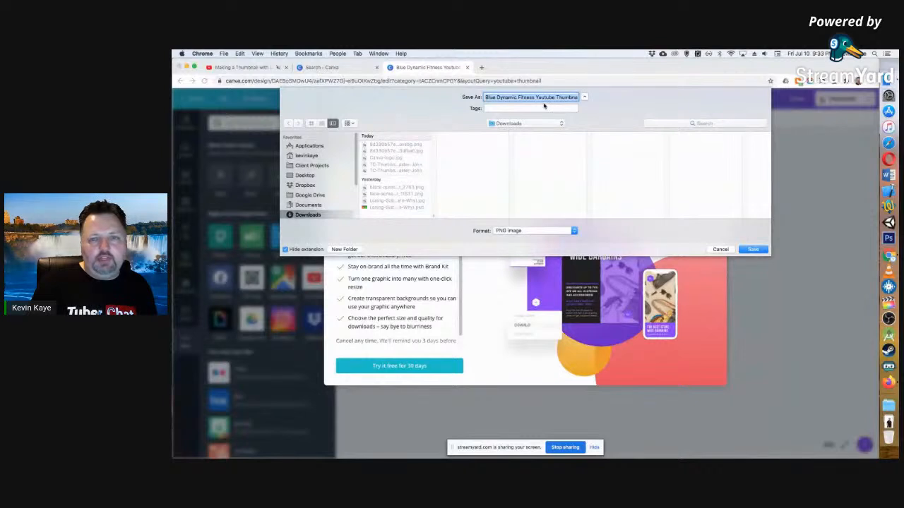
# Name the file "Tutorial Thumbnail" and save it as a PNG image in the Downloads folder.
pyautogui.click(498, 96)
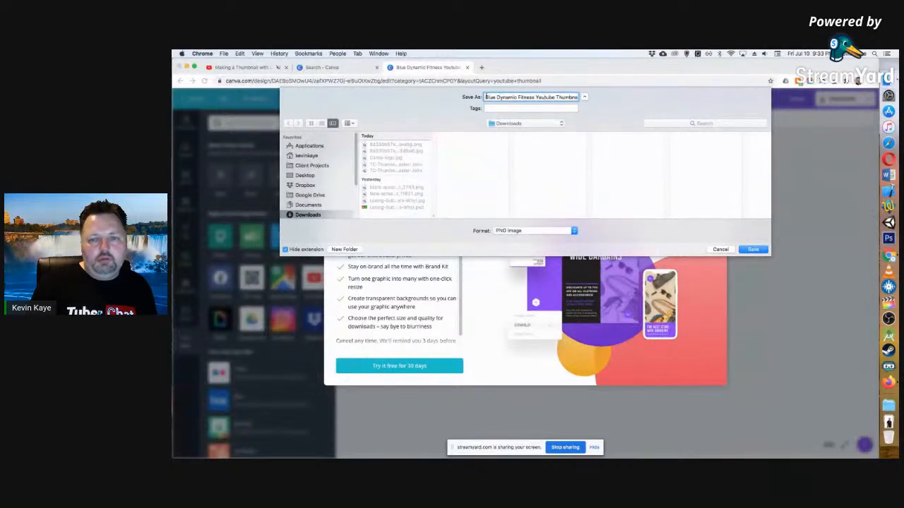
pyautogui.moveTo(486, 97); pyautogui.dragTo(666, 106)
pyautogui.write('Tu')
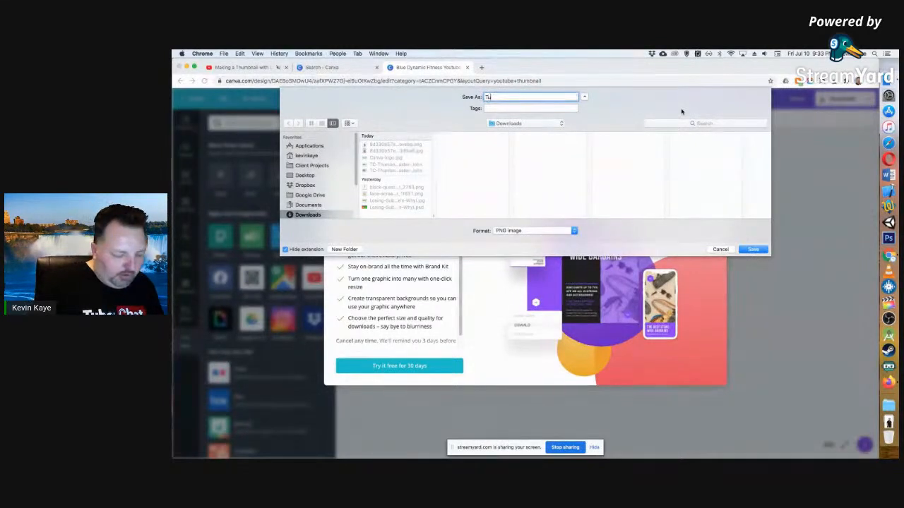
pyautogui.write('torial T')
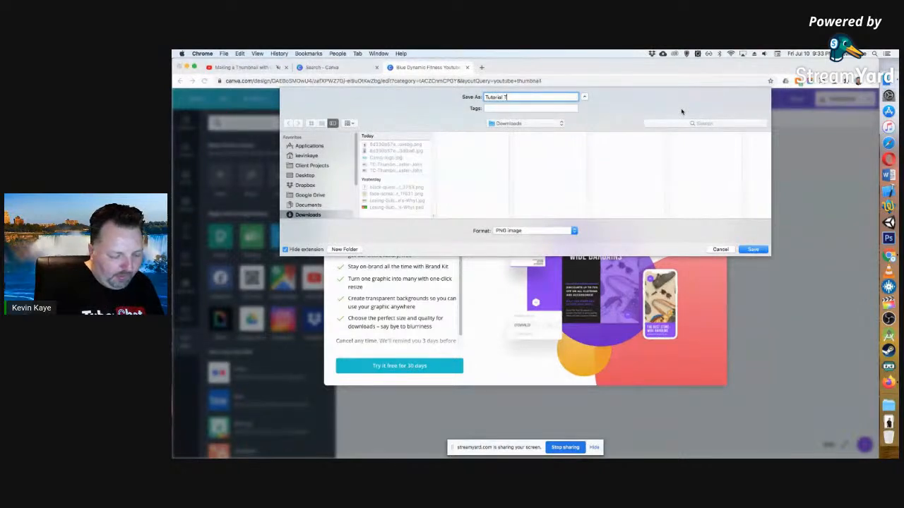
pyautogui.write('humbnail')
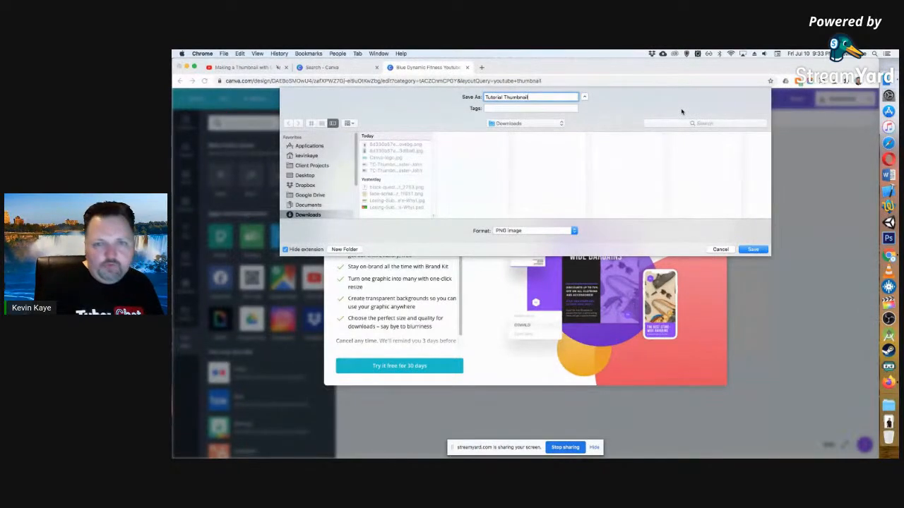
pyautogui.click(752, 250)
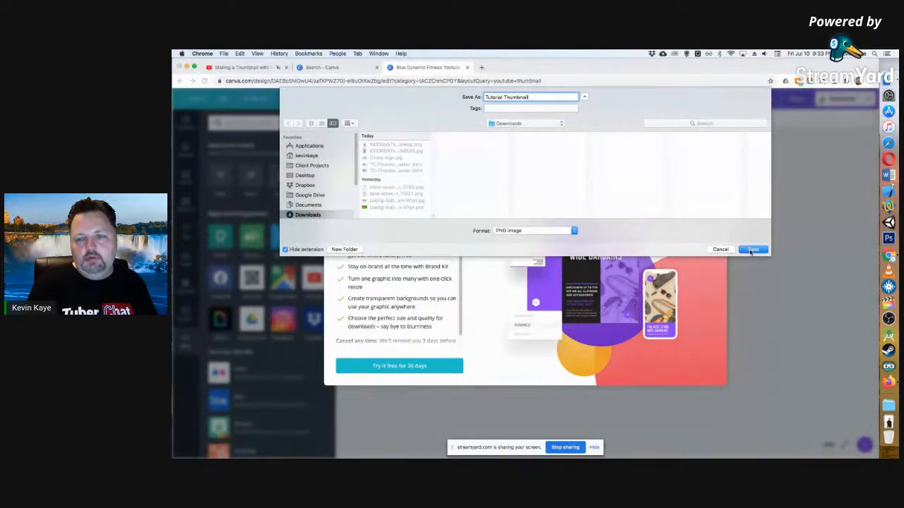
pyautogui.click(752, 250)
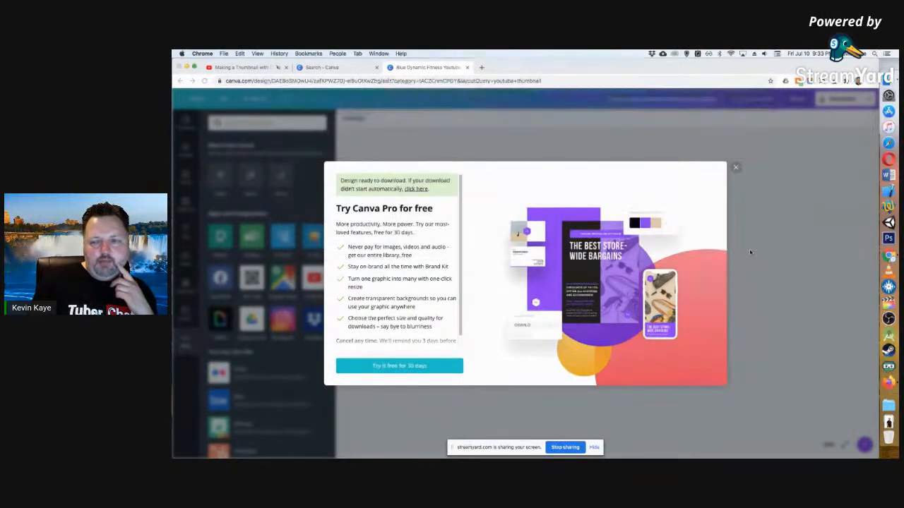
# Switch to Finder, preview the downloaded Tutorial Thumbnail.png, then close its window and the Canva Pro offer.
pyautogui.click(887, 84)
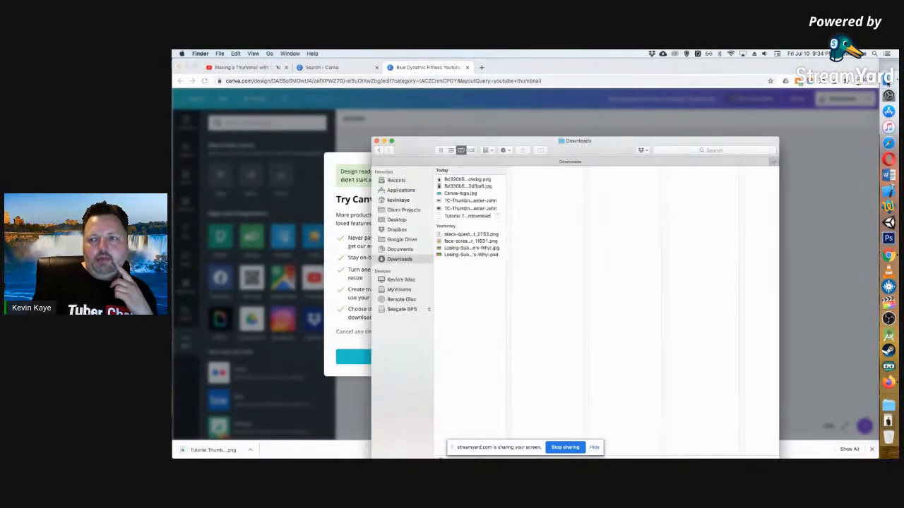
pyautogui.moveTo(595, 151); pyautogui.dragTo(537, 99)
pyautogui.click(399, 140)
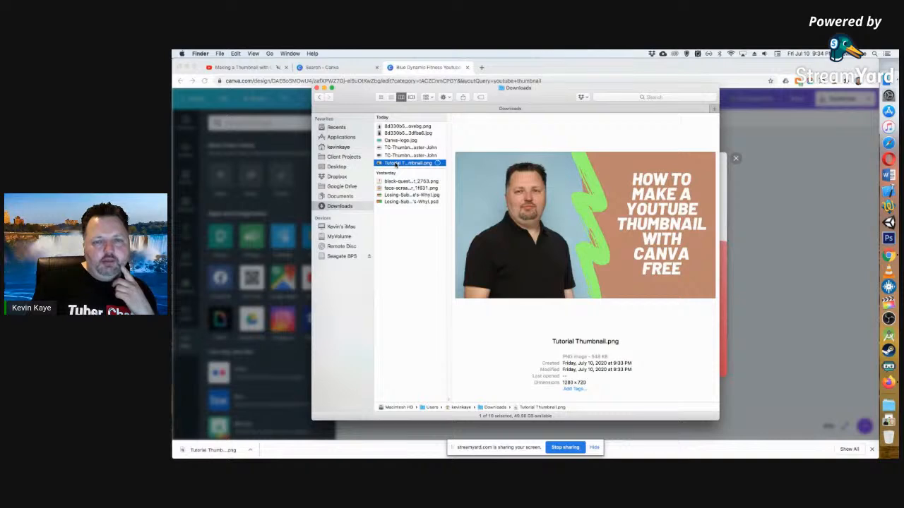
pyautogui.moveTo(754, 422); pyautogui.dragTo(727, 417)
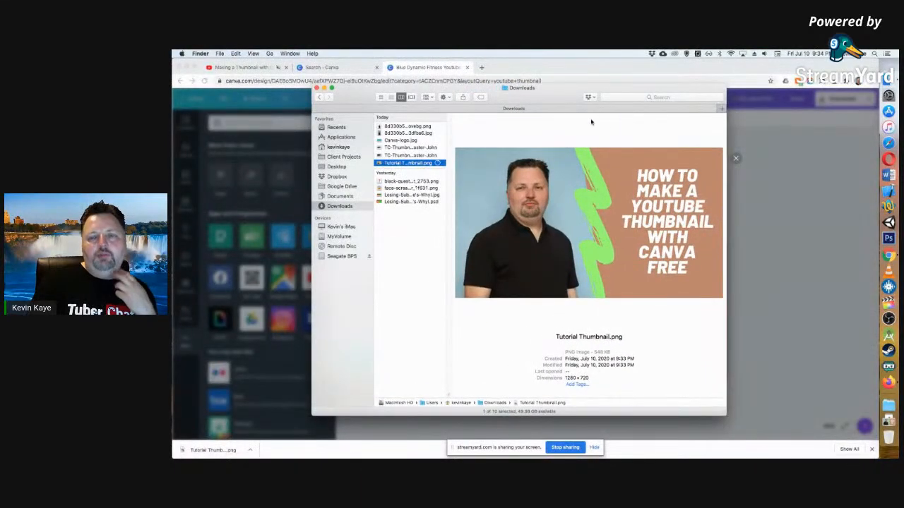
pyautogui.click(316, 88)
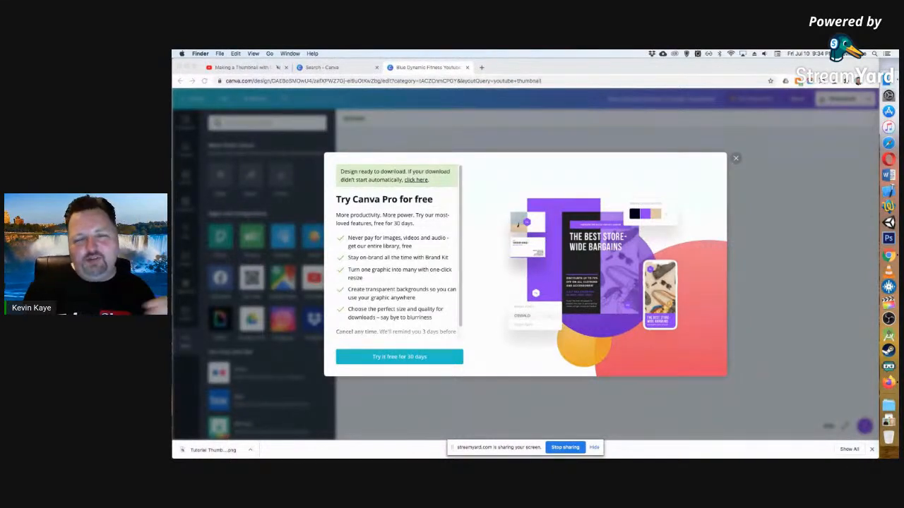
pyautogui.click(735, 158)
pyautogui.click(736, 159)
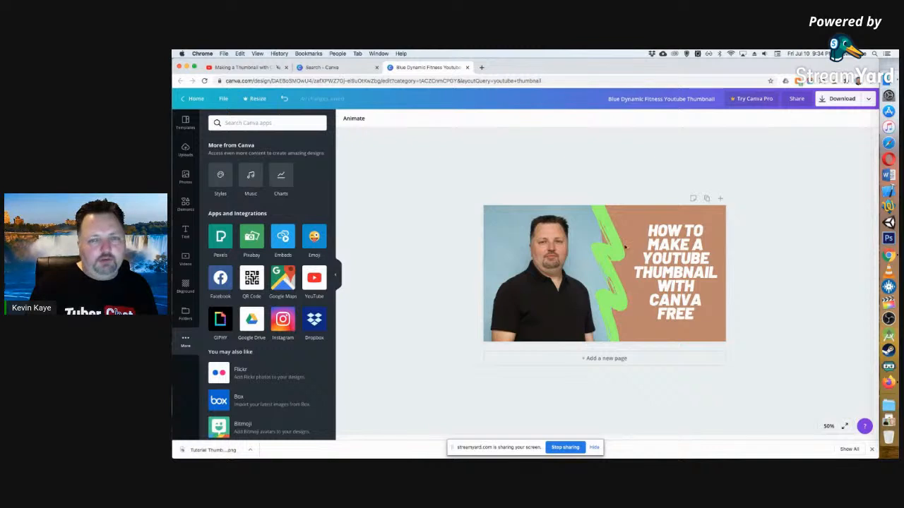
# Replace the whole headline text with "FREE YOUTUBE THUMBNAIL", one word per line.
pyautogui.click(829, 425)
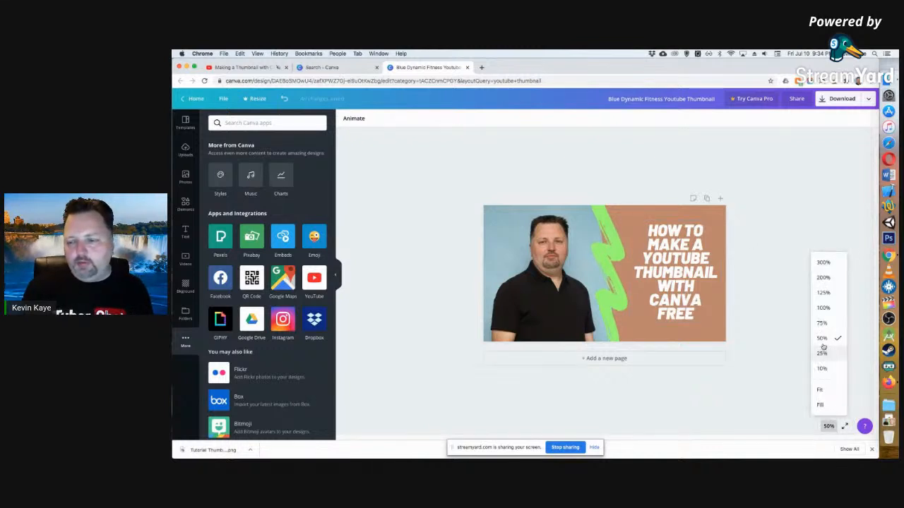
pyautogui.click(821, 323)
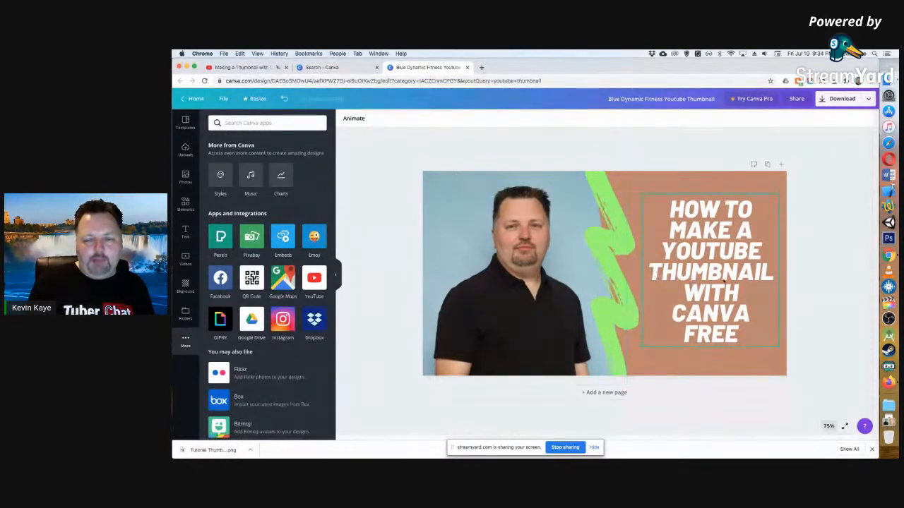
pyautogui.click(723, 281)
pyautogui.doubleClick(728, 294)
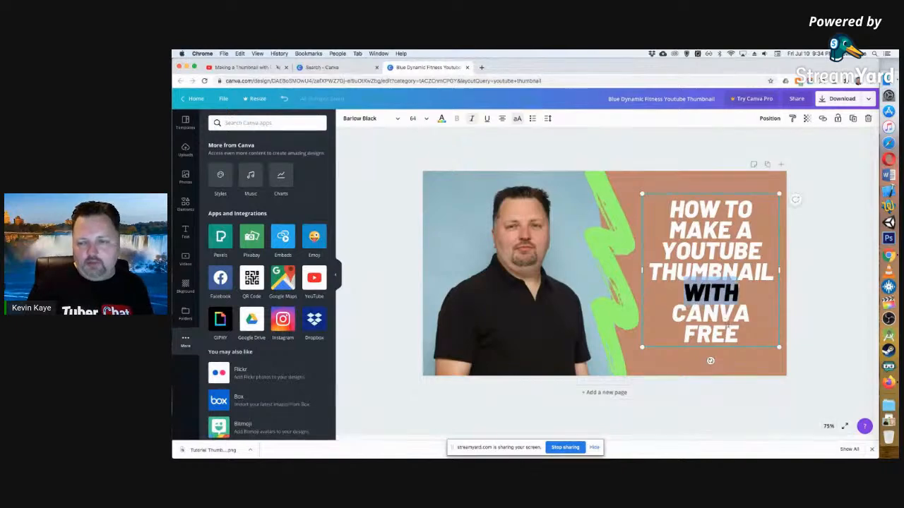
pyautogui.click(736, 335)
pyautogui.moveTo(738, 334); pyautogui.dragTo(691, 271)
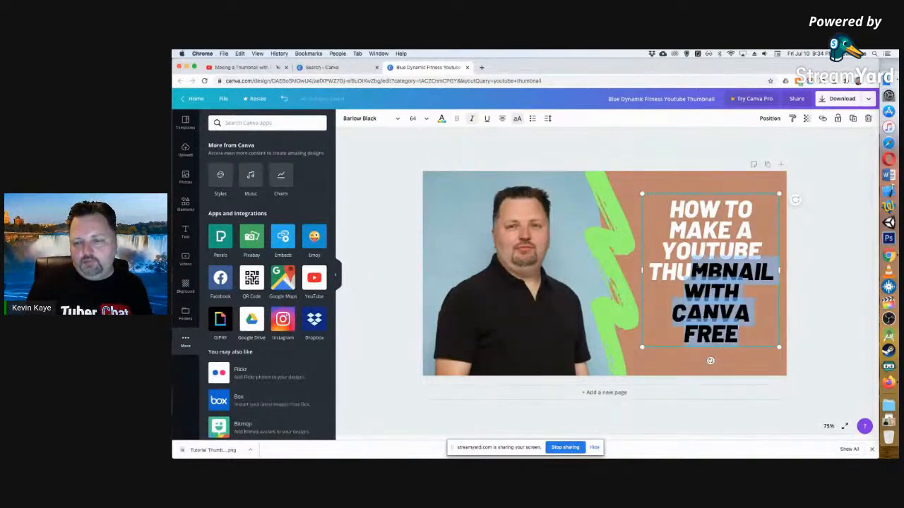
pyautogui.click(698, 274)
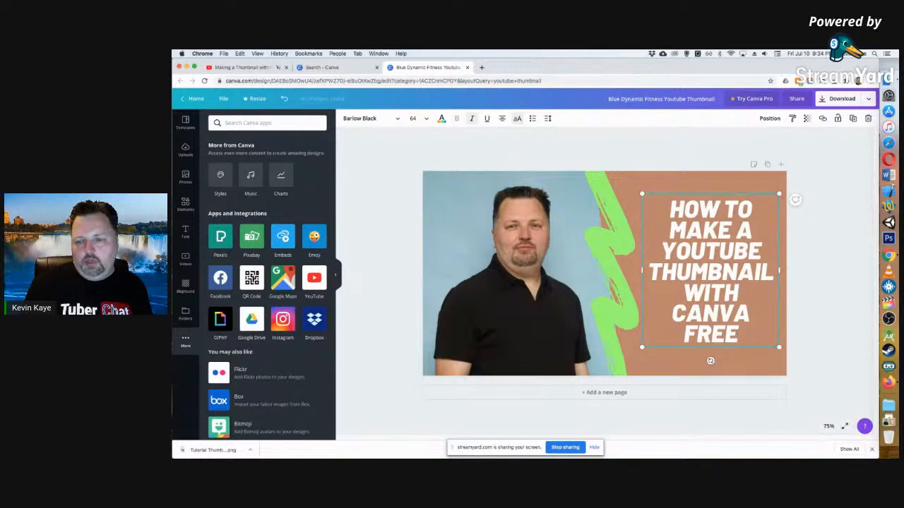
pyautogui.moveTo(753, 209); pyautogui.dragTo(669, 209)
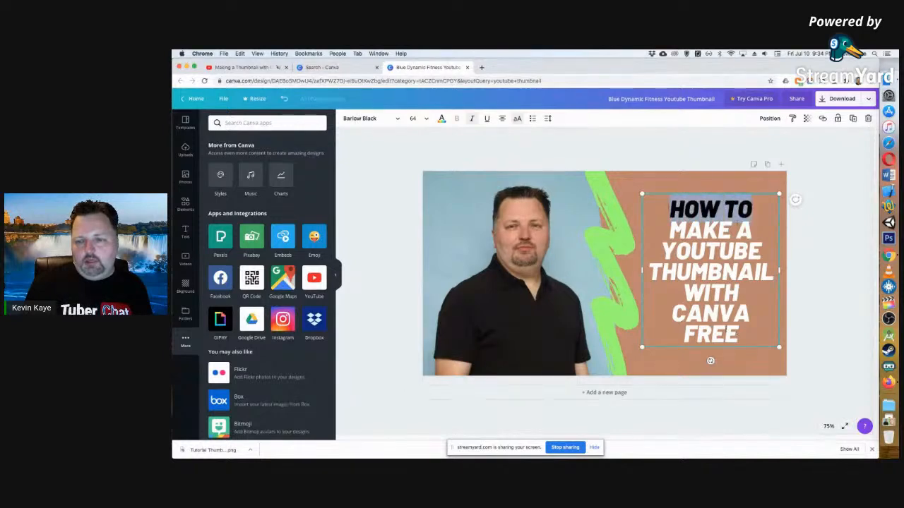
pyautogui.hotkey('ctrl', 'a')
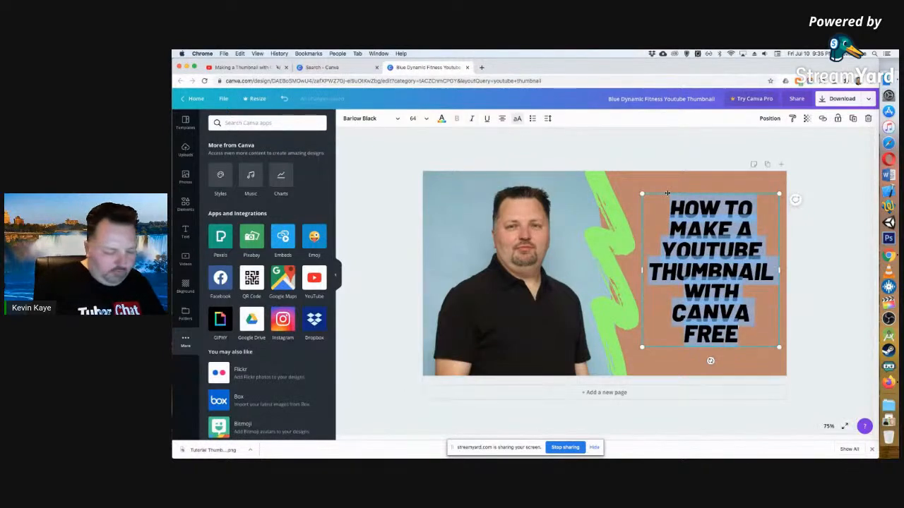
pyautogui.write('FREE YOUTUBE')
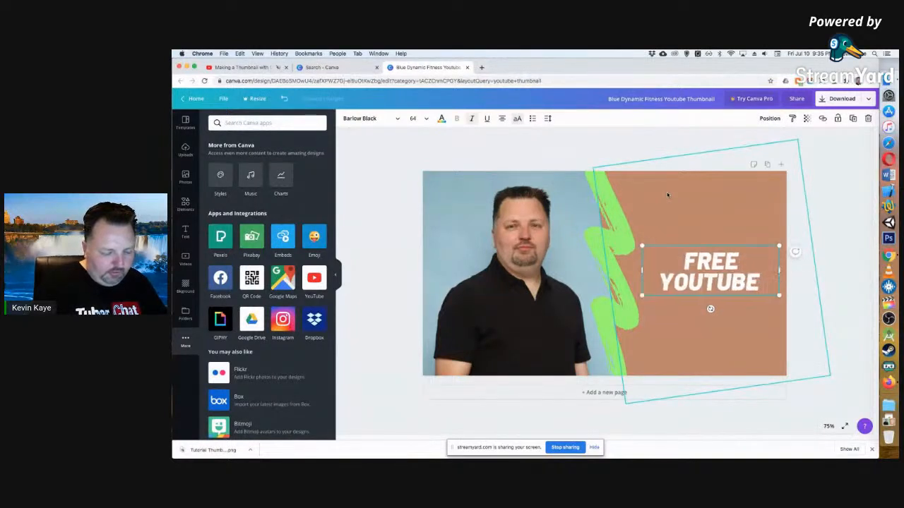
pyautogui.press('Return')
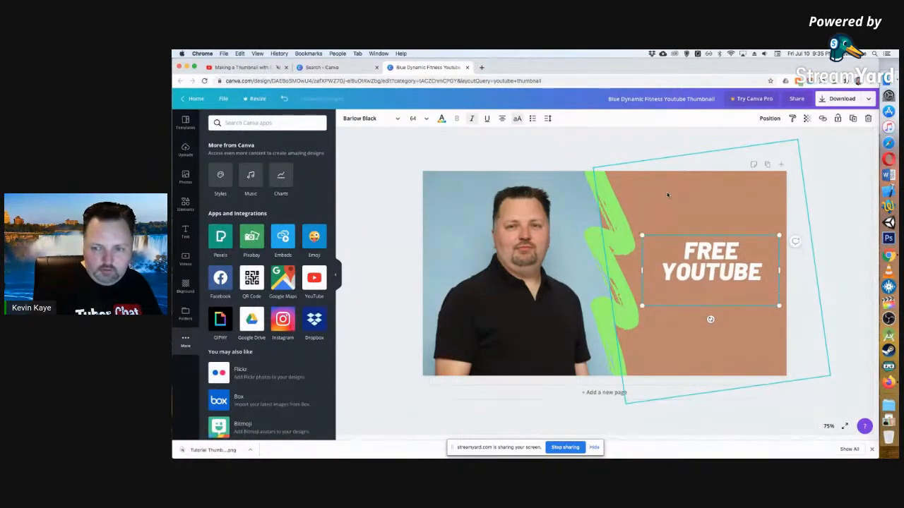
pyautogui.write('THUMBV')
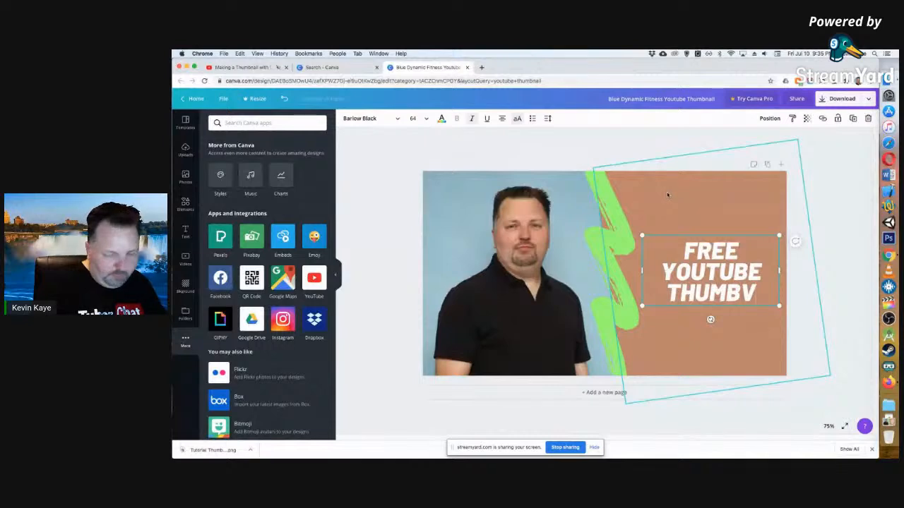
pyautogui.press('BackSpace')
pyautogui.write('NAIL')
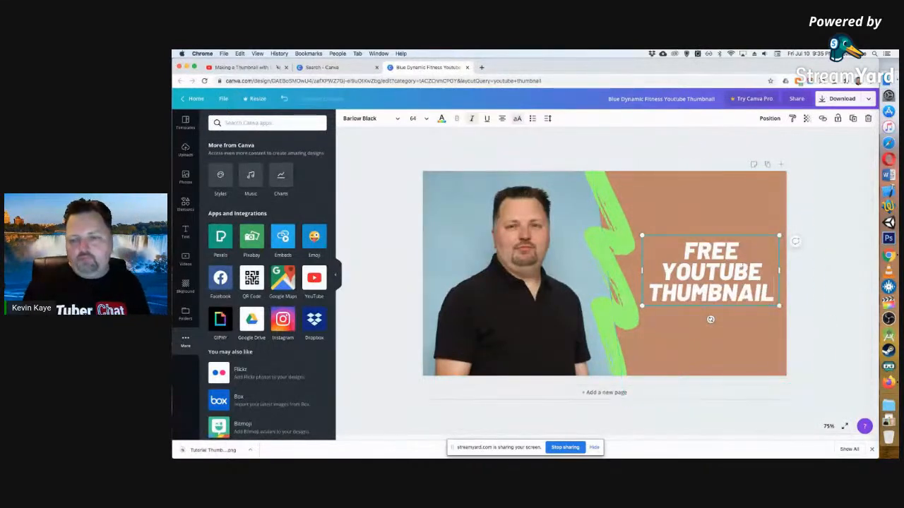
# Move the headline up into the upper part of the brown panel, keeping it horizontally centred there.
pyautogui.click(375, 140)
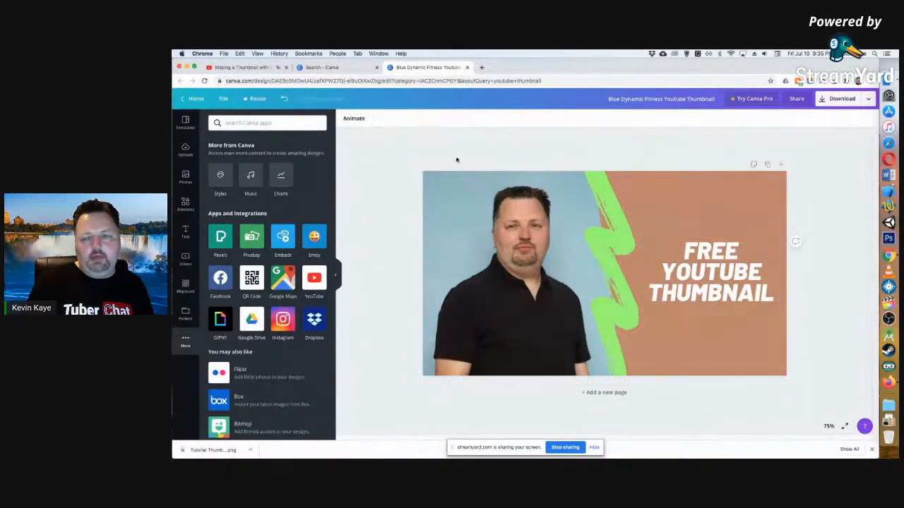
pyautogui.moveTo(713, 263); pyautogui.dragTo(713, 219)
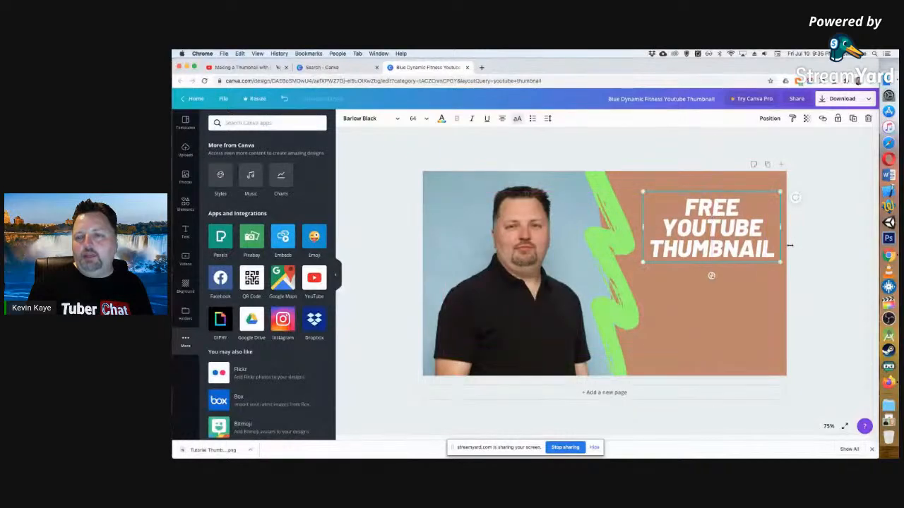
pyautogui.click(810, 252)
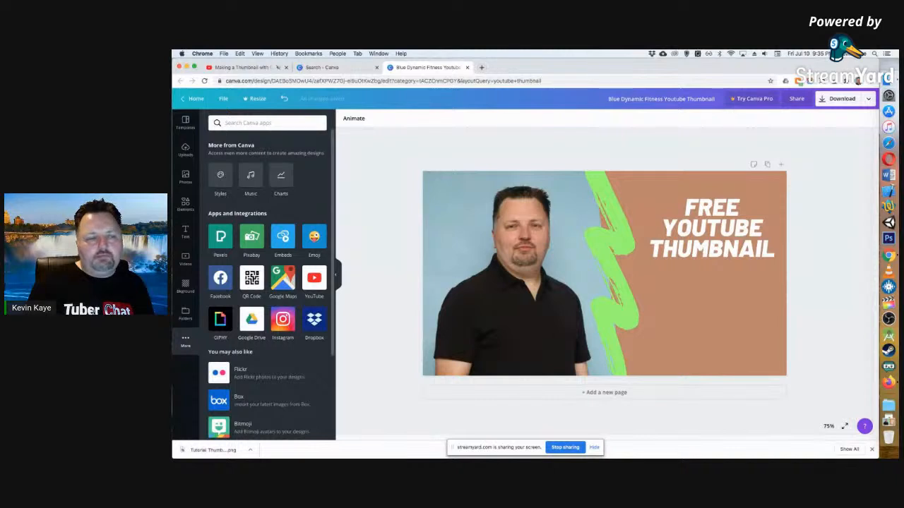
# Add the "Cheers to the New Year" text design, then place a second, large white copy low on the brown panel.
pyautogui.click(185, 232)
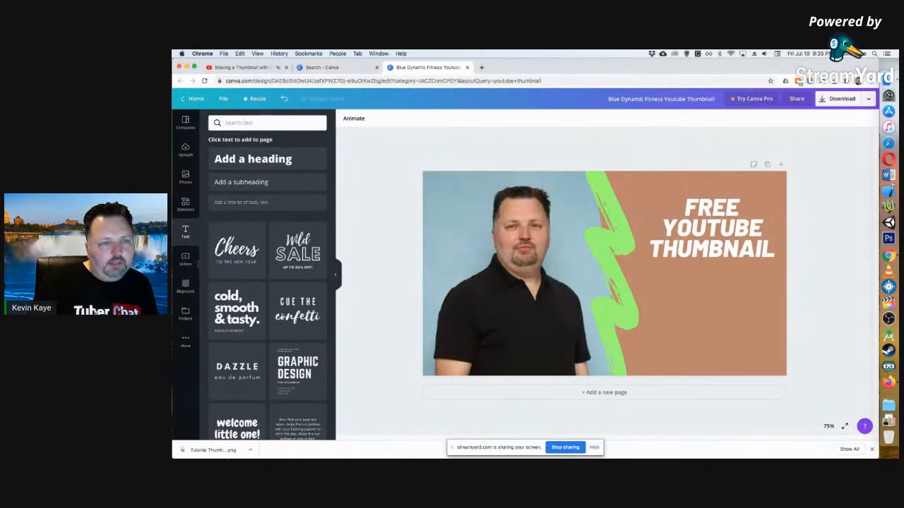
pyautogui.click(236, 251)
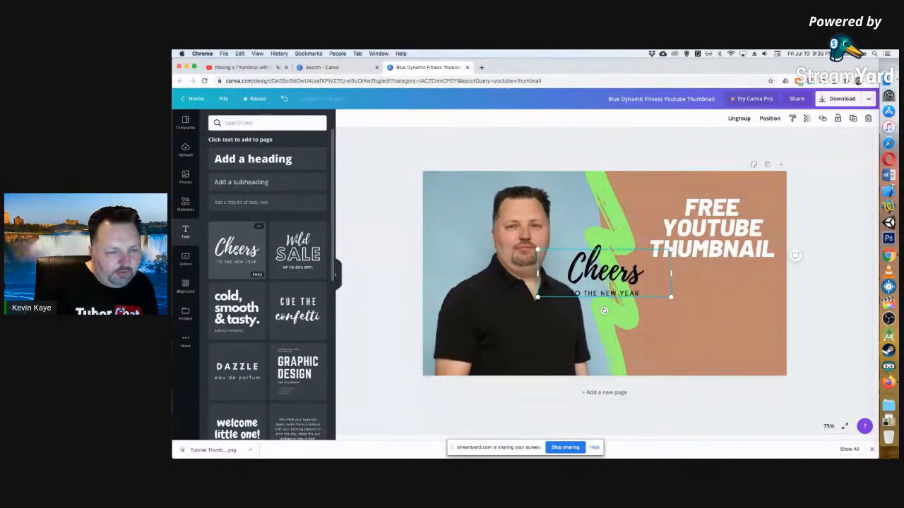
pyautogui.scroll(-2, 245, 258)
pyautogui.scroll(2, 246, 258)
pyautogui.moveTo(237, 251); pyautogui.dragTo(766, 332)
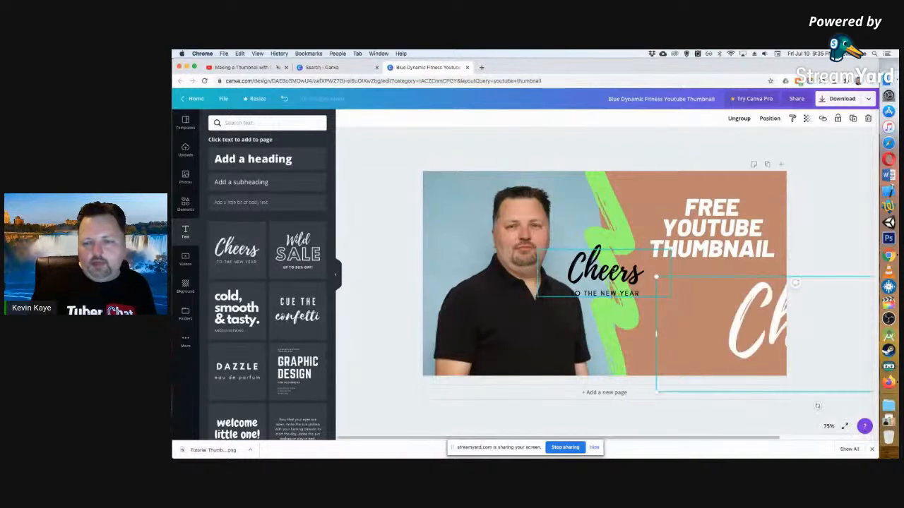
# Remove the small black "Cheers to the New Year" text from the middle of the thumbnail.
pyautogui.click(618, 281)
pyautogui.click(619, 293)
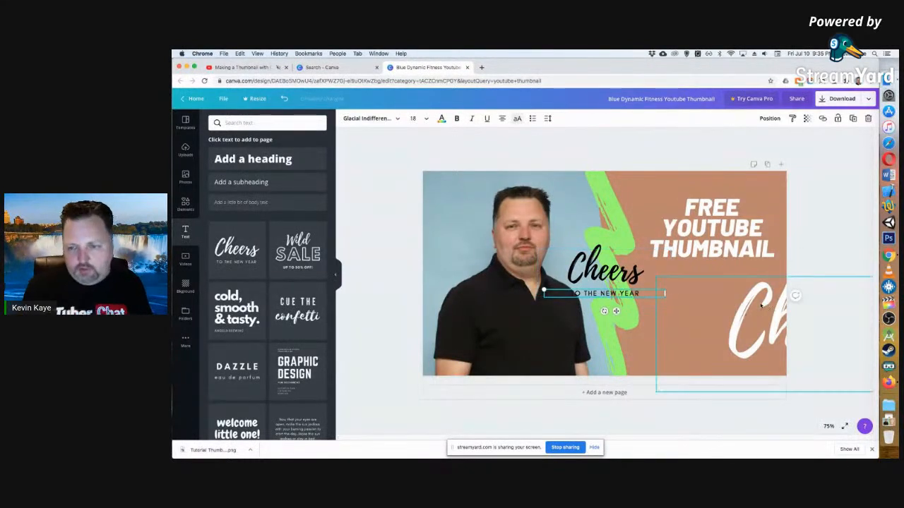
pyautogui.press('Delete')
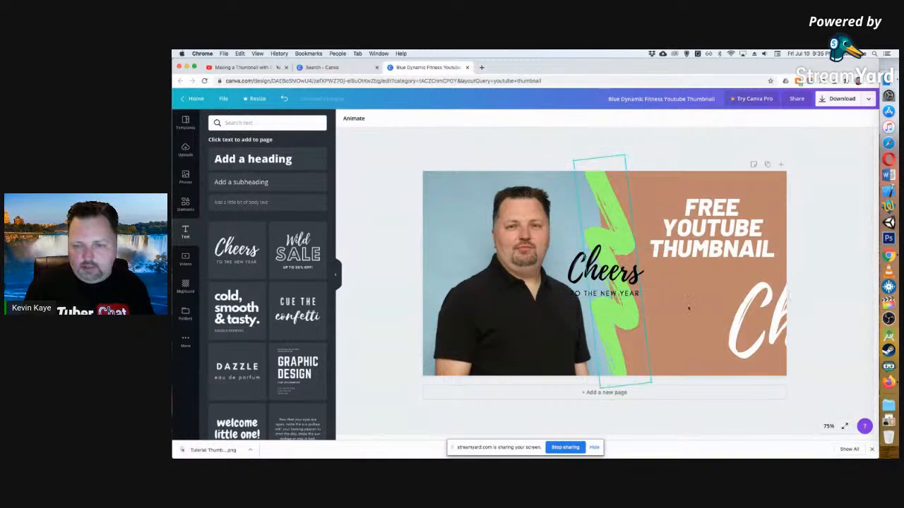
pyautogui.click(587, 269)
pyautogui.press('Delete')
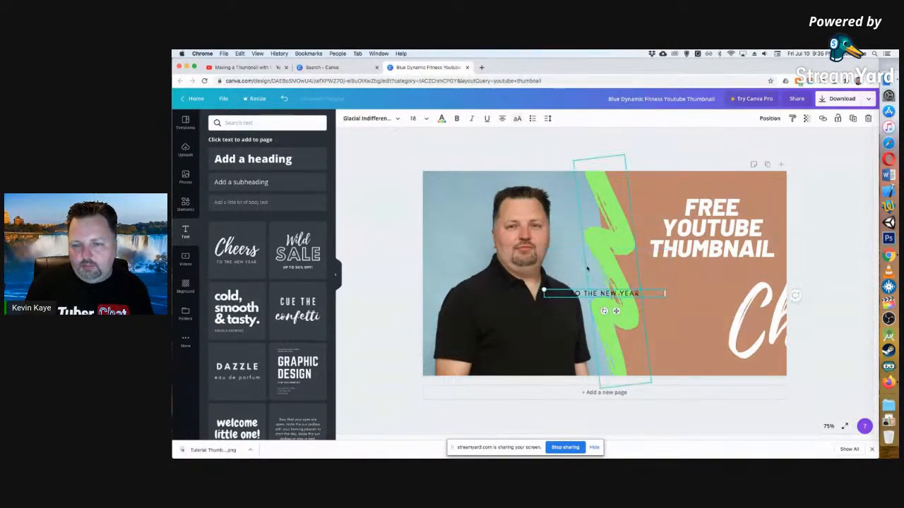
pyautogui.press('BackSpace')
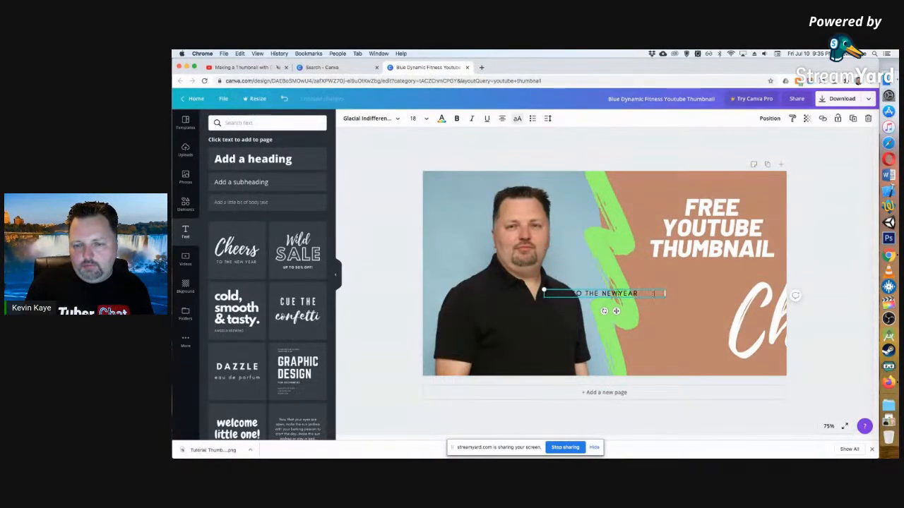
pyautogui.press('BackSpace')
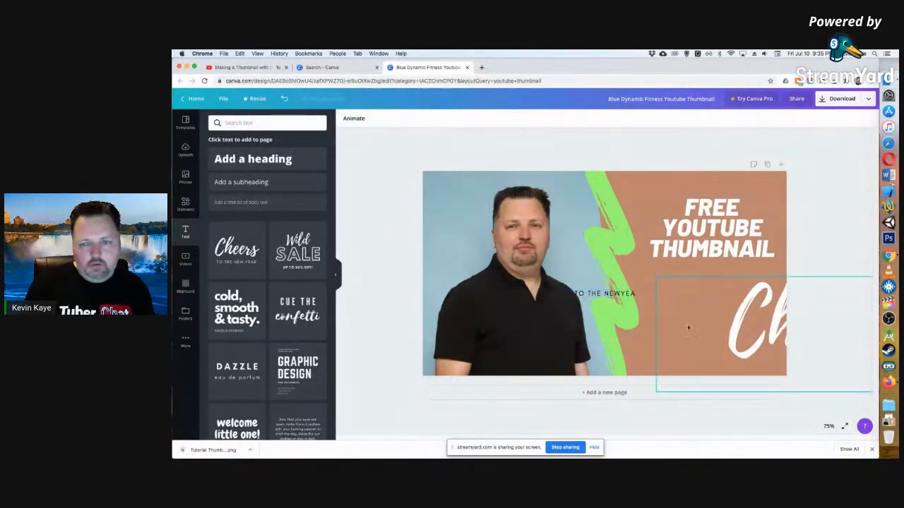
pyautogui.click(625, 296)
pyautogui.press('super+z')
pyautogui.press('super+z')
pyautogui.press('super+z')
pyautogui.press('super+z')
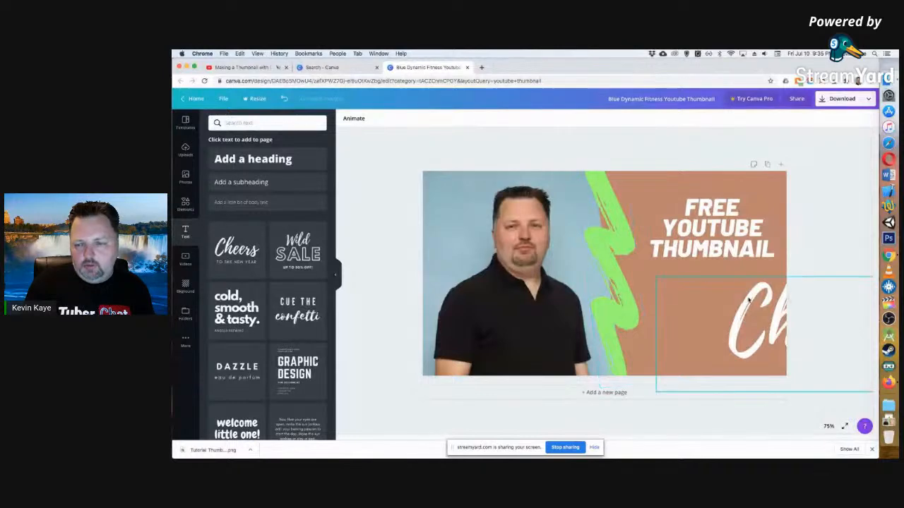
# Delete the caption line of the large white text design and move "Cheers" fully onto the thumbnail below the headline.
pyautogui.click(706, 345)
pyautogui.press('Delete')
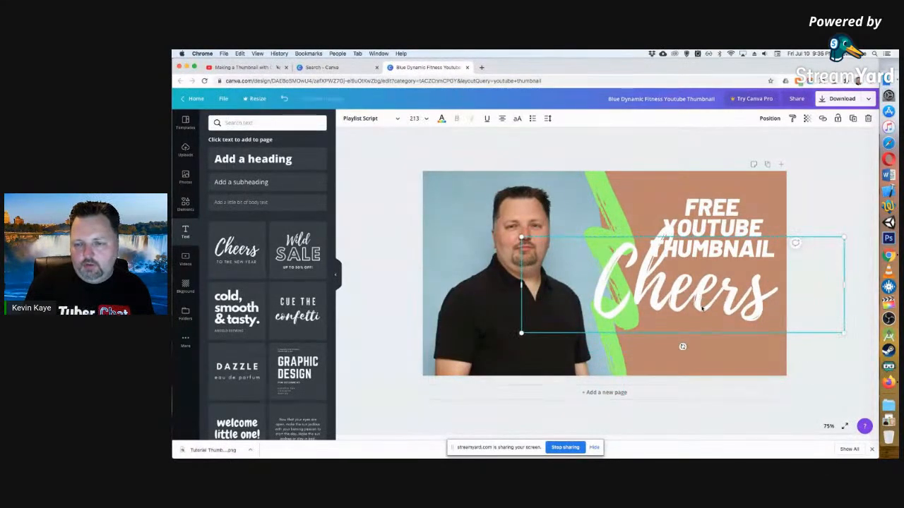
pyautogui.moveTo(699, 300); pyautogui.dragTo(704, 321)
# Change the large script word "Cheers" to "Canva".
pyautogui.doubleClick(703, 321)
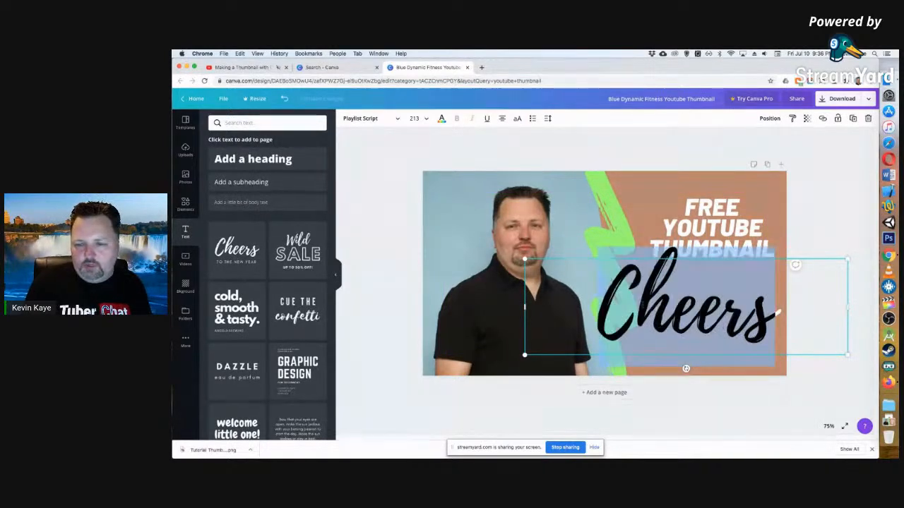
pyautogui.click(639, 305)
pyautogui.moveTo(639, 305); pyautogui.dragTo(777, 309)
pyautogui.write('anva')
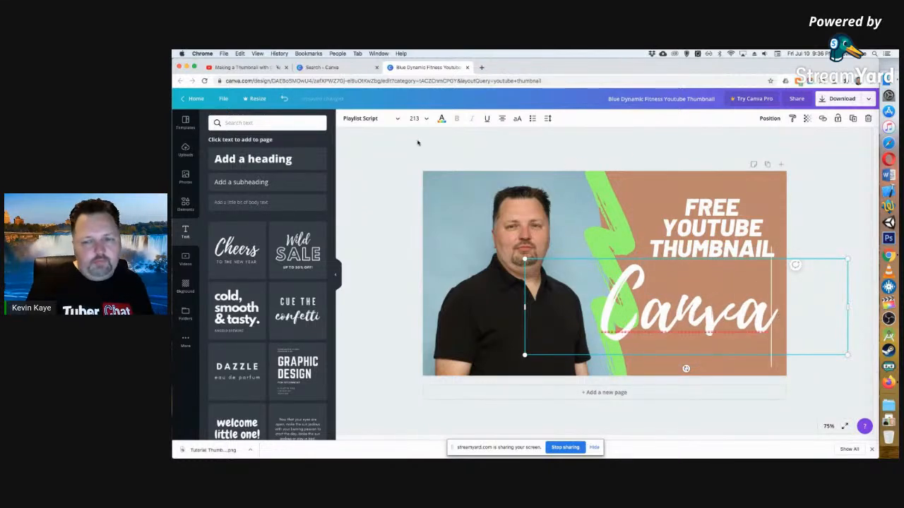
pyautogui.click(451, 159)
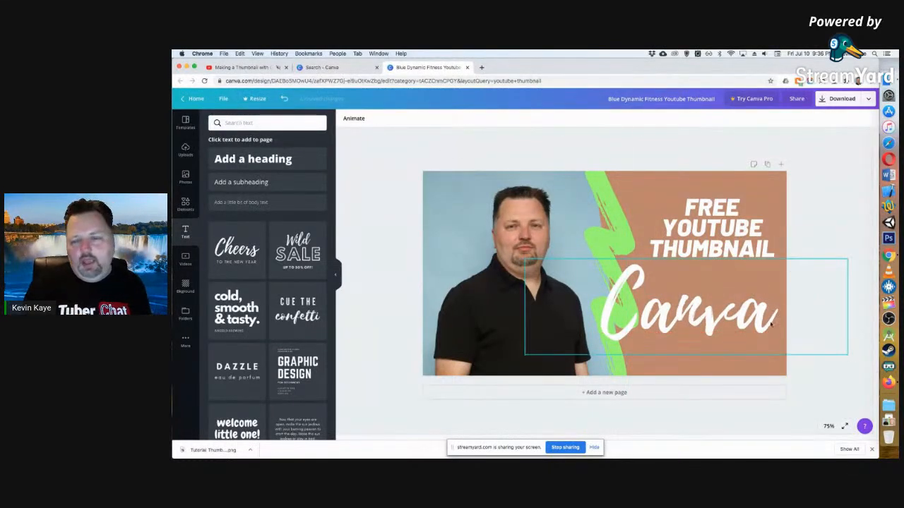
# Shrink the "Canva" text to about the headline's width and place it below the headline within the brown panel.
pyautogui.click(535, 272)
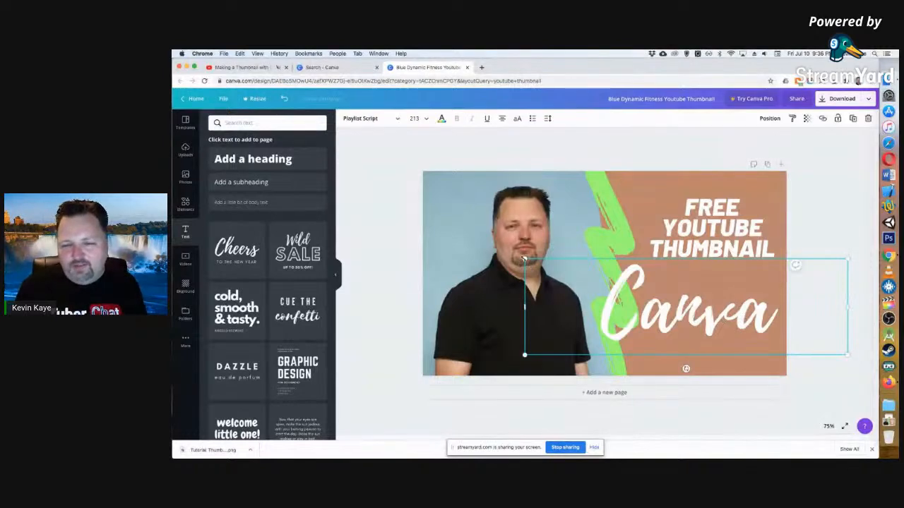
pyautogui.moveTo(524, 260); pyautogui.dragTo(586, 278)
pyautogui.moveTo(846, 278); pyautogui.dragTo(801, 292)
pyautogui.moveTo(686, 330)
pyautogui.mouseDown()
pyautogui.moveTo(707, 323)
pyautogui.moveTo(698, 320)
pyautogui.mouseUp()
pyautogui.click(816, 246)
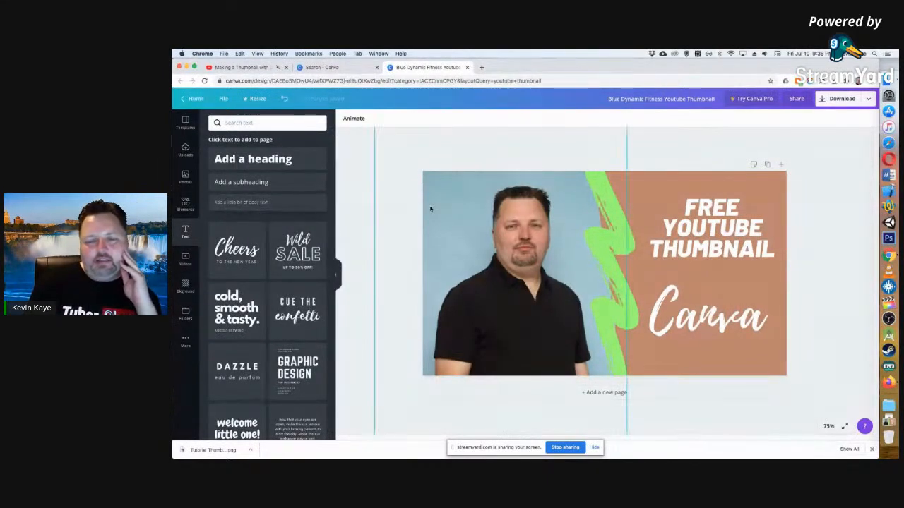
pyautogui.click(802, 314)
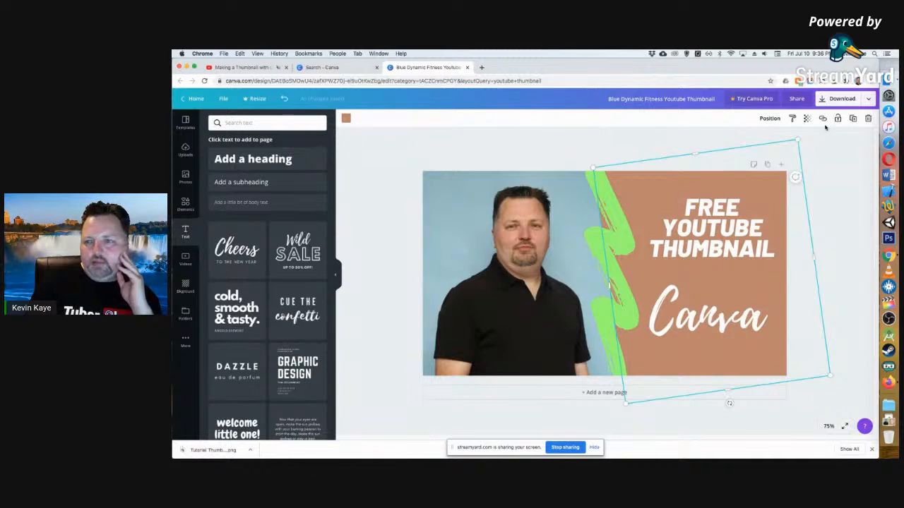
pyautogui.click(768, 164)
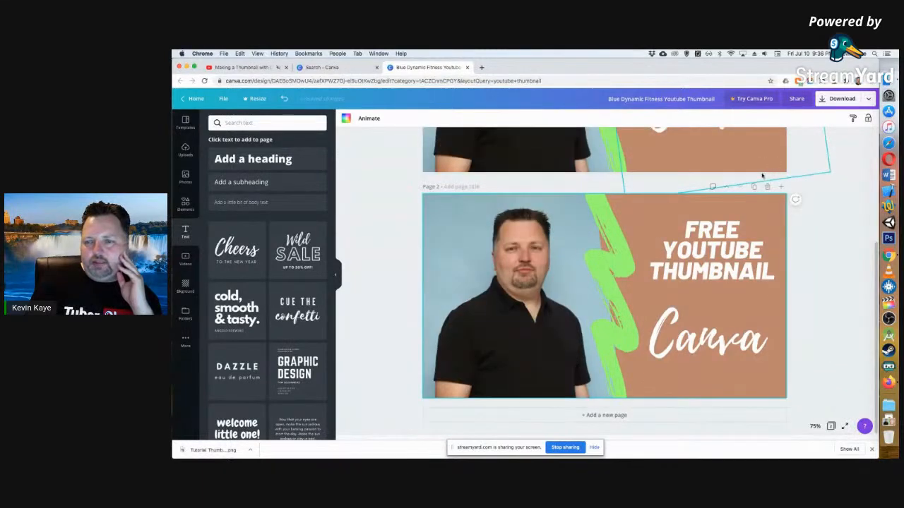
pyautogui.scroll(3, 819, 247)
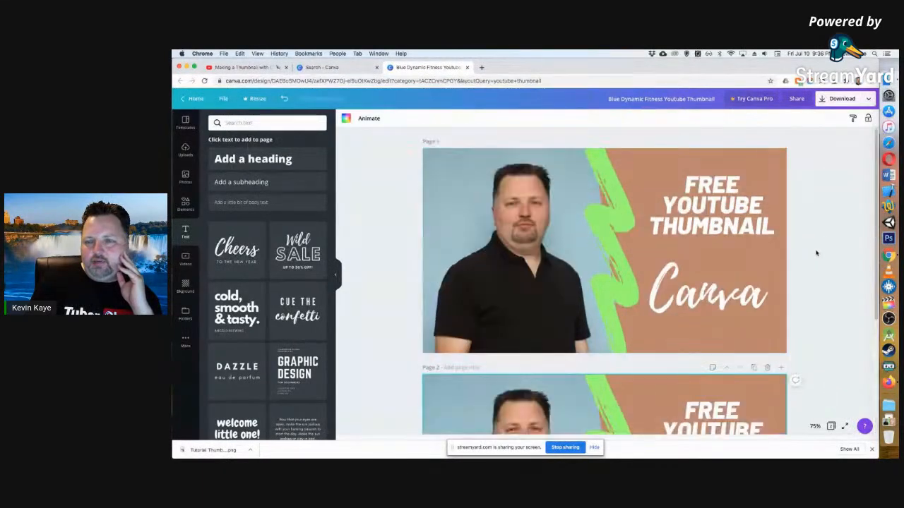
pyautogui.click(766, 368)
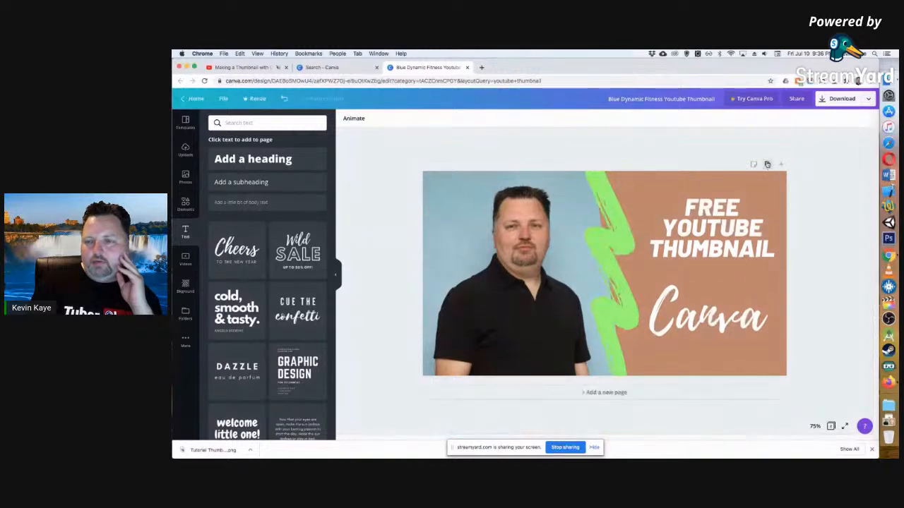
# Duplicate the brown panel behind the headline by copying and pasting it, allowing clipboard access for the site.
pyautogui.click(647, 276)
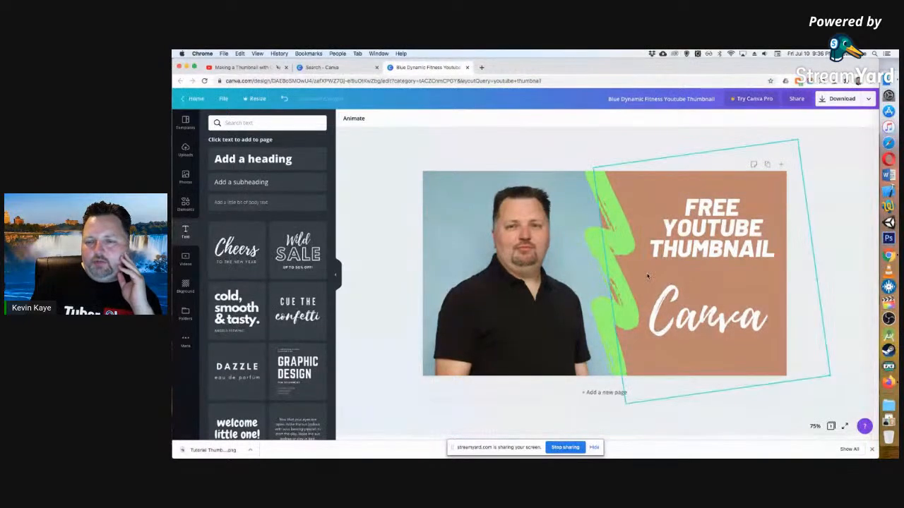
pyautogui.rightClick(687, 270)
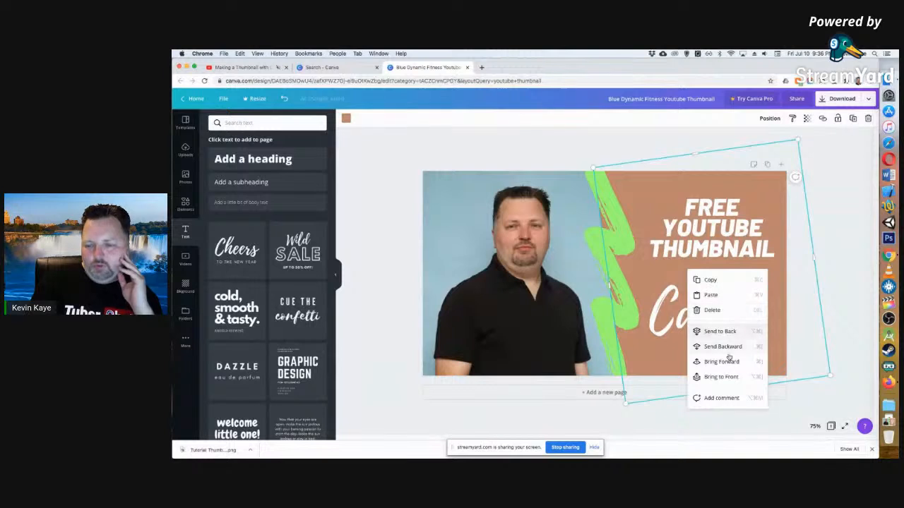
pyautogui.click(739, 281)
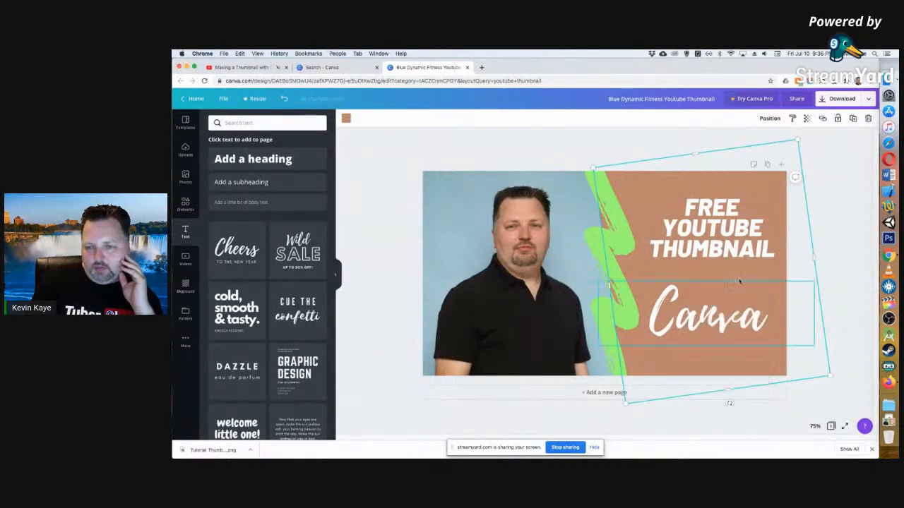
pyautogui.rightClick(706, 269)
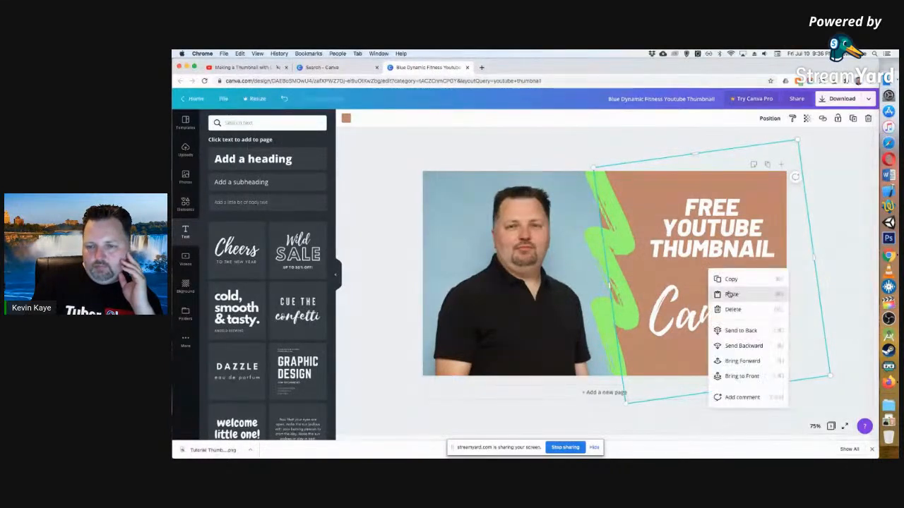
pyautogui.click(730, 291)
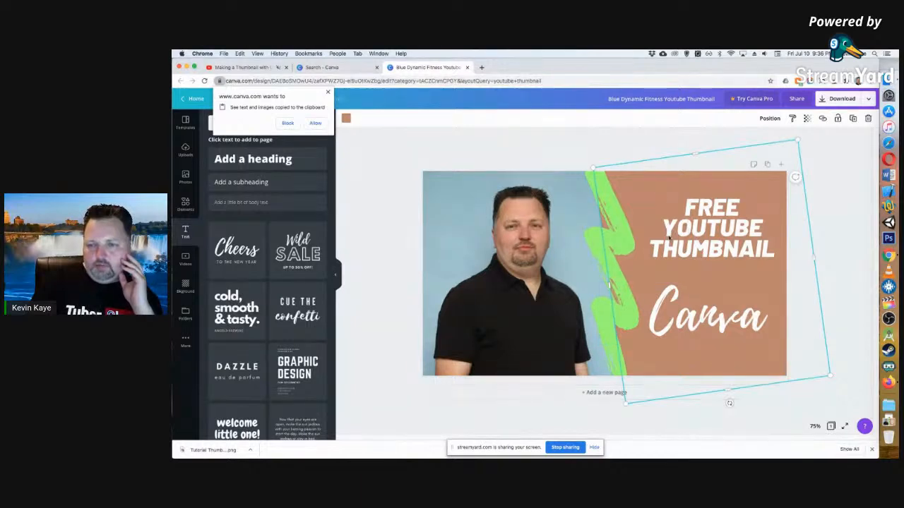
pyautogui.click(315, 124)
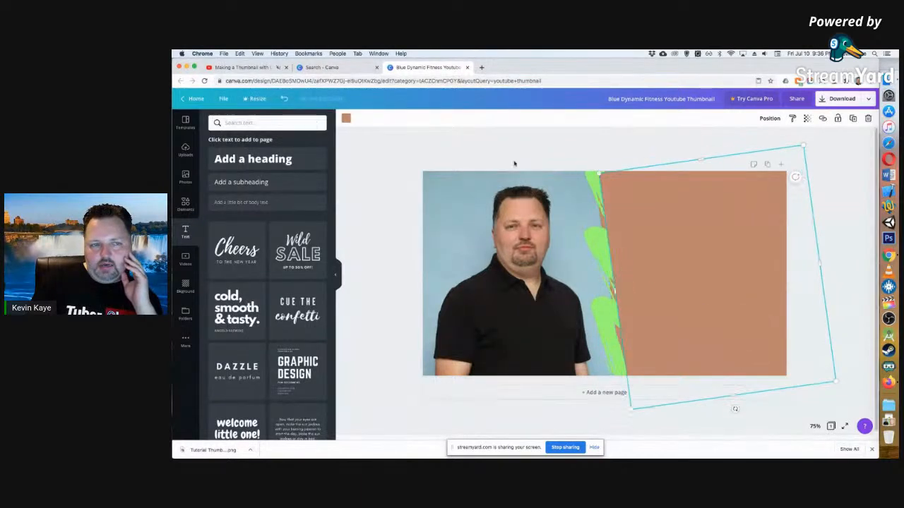
# Move the brown panel copy down to the thumbnail's lower half and send it backward behind the "Canva" text.
pyautogui.moveTo(654, 200); pyautogui.dragTo(666, 307)
pyautogui.rightClick(666, 307)
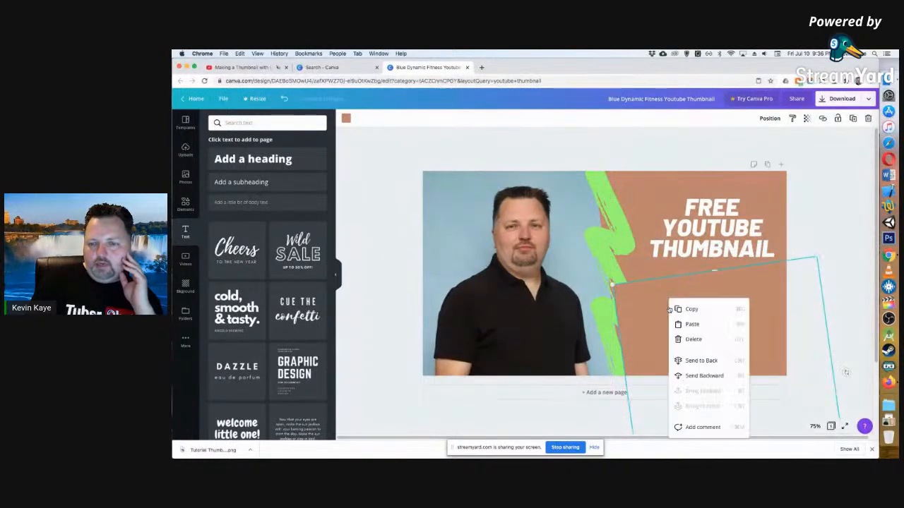
pyautogui.click(704, 376)
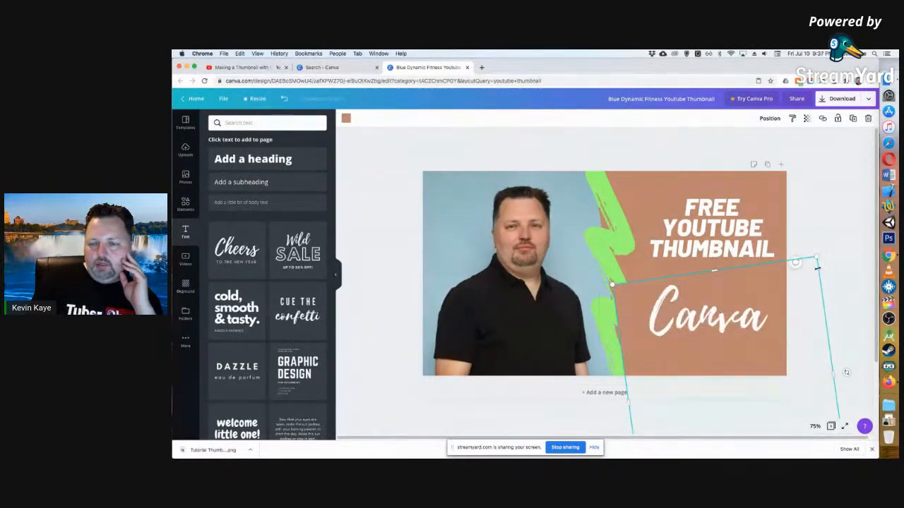
# Enlarge the brown panel copy slightly, straighten it to 0°, and position its upper edge between the headline and "Canva".
pyautogui.click(756, 283)
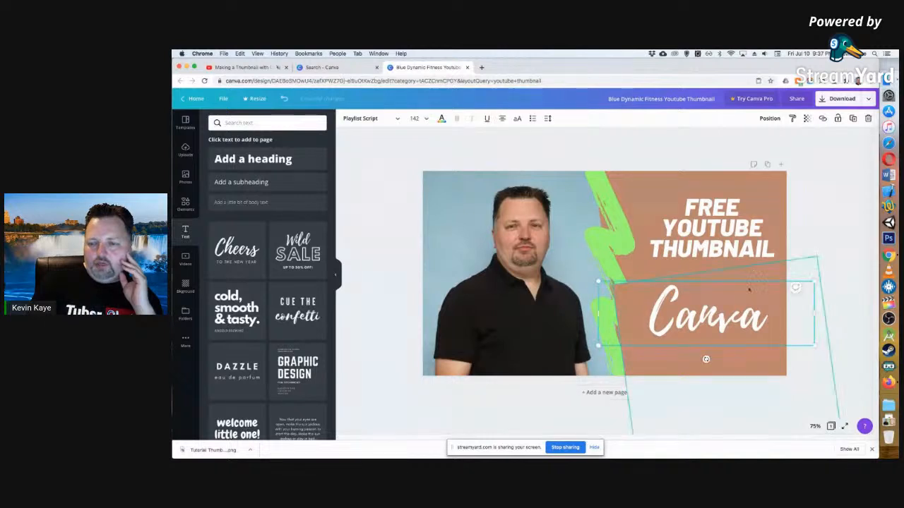
pyautogui.click(732, 359)
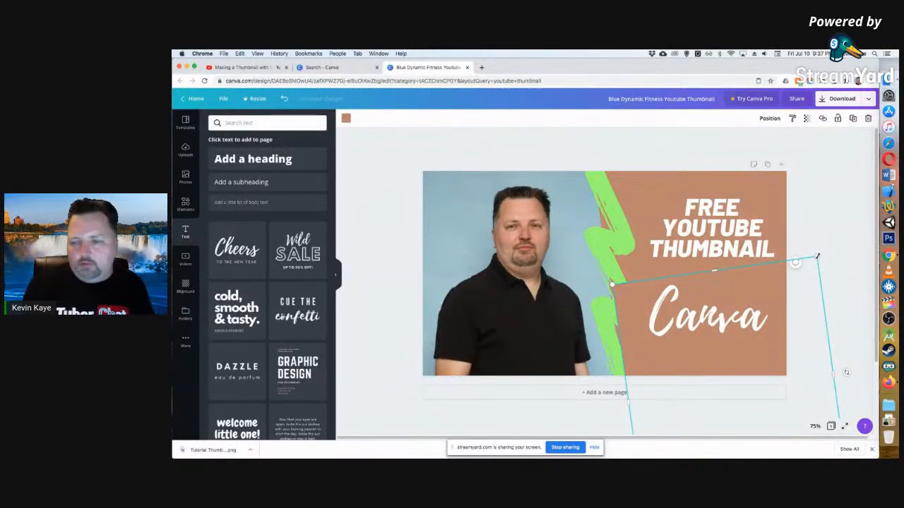
pyautogui.moveTo(820, 256); pyautogui.dragTo(795, 247)
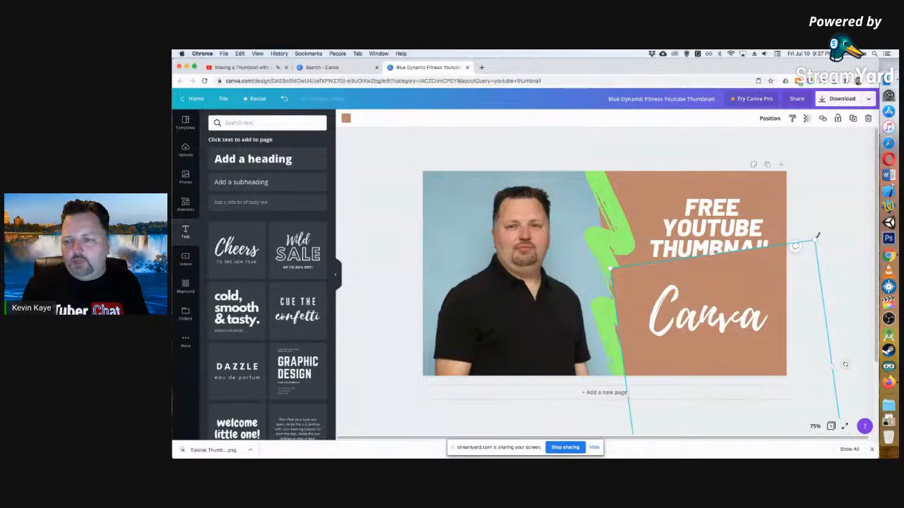
pyautogui.moveTo(843, 363); pyautogui.dragTo(849, 377)
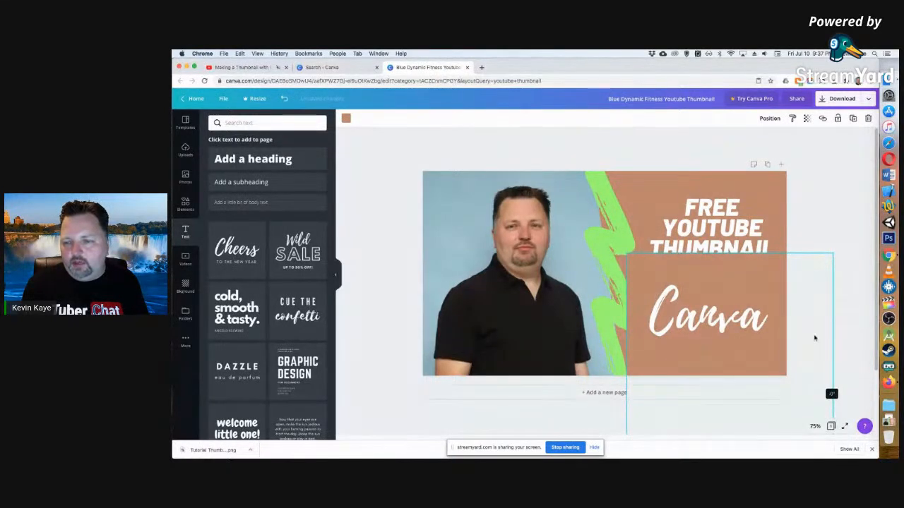
pyautogui.moveTo(814, 338); pyautogui.dragTo(812, 335)
pyautogui.moveTo(758, 272); pyautogui.dragTo(735, 288)
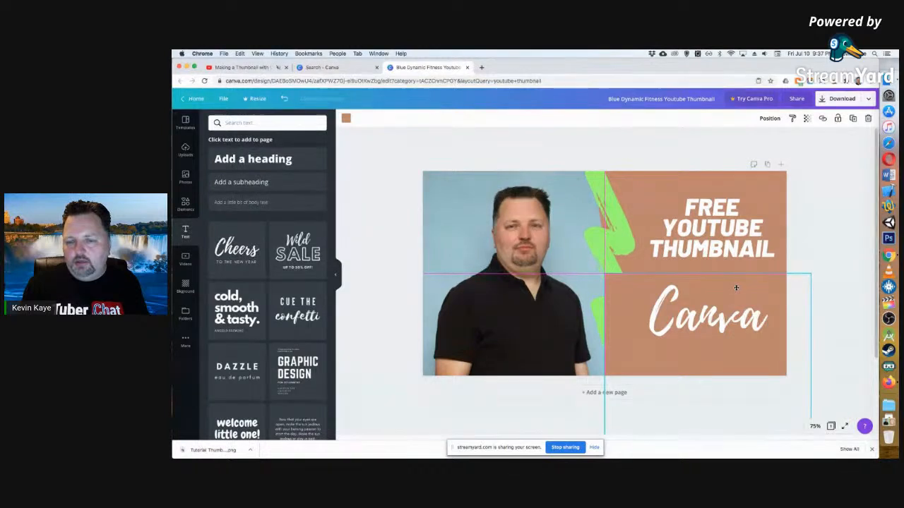
pyautogui.click(736, 287)
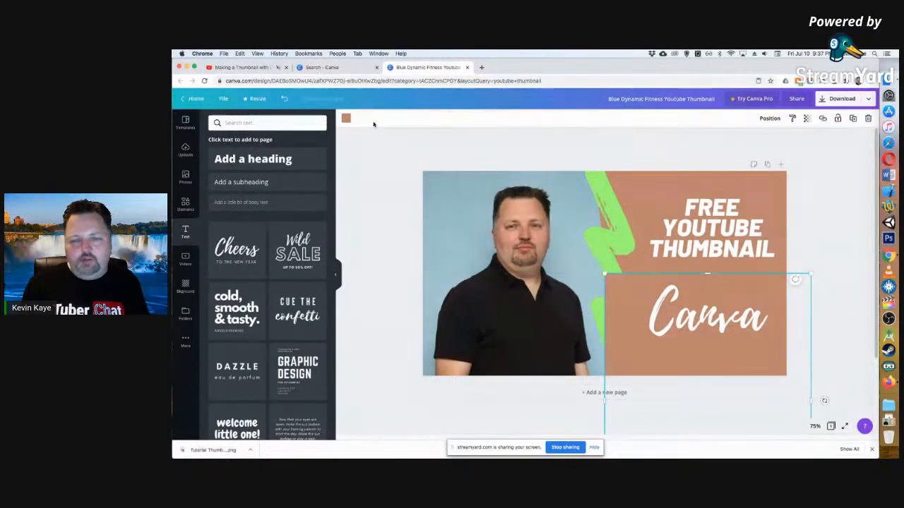
# Try slate blue, green and orange fills on the lower panel, and settle on bright medium blue.
pyautogui.click(346, 119)
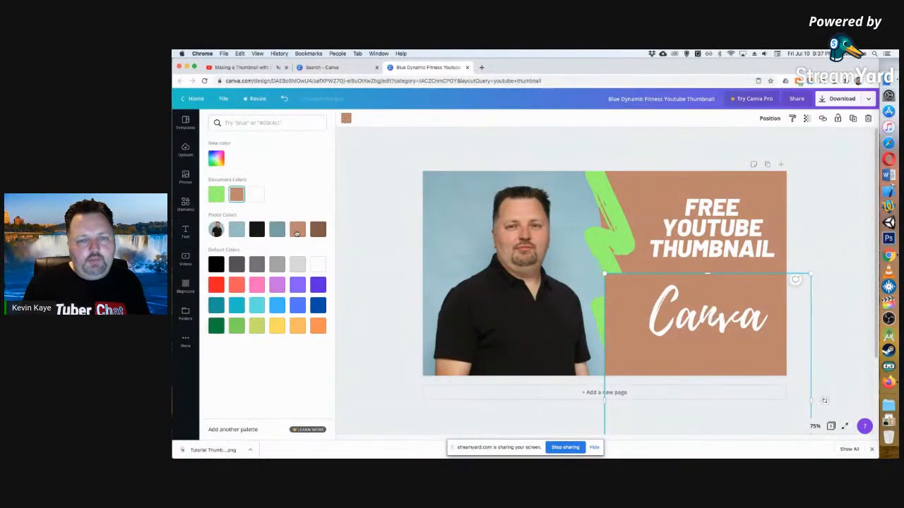
pyautogui.click(277, 230)
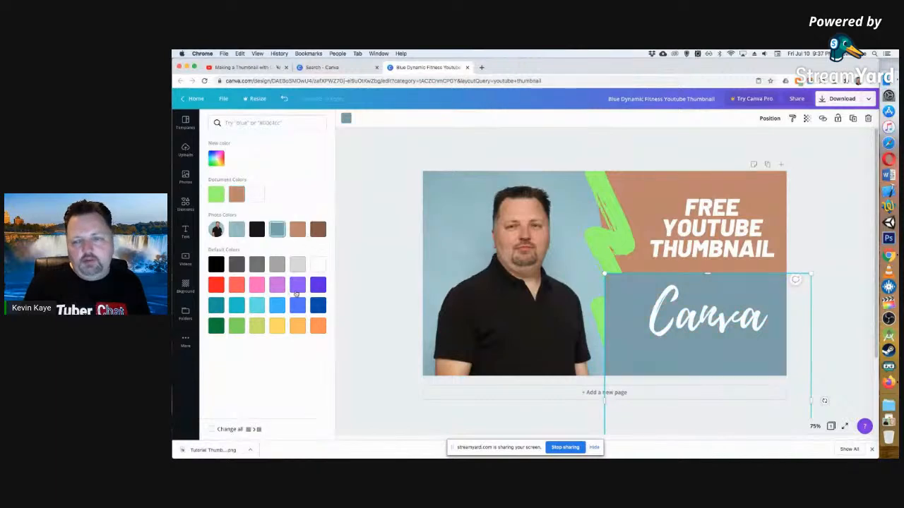
pyautogui.click(237, 326)
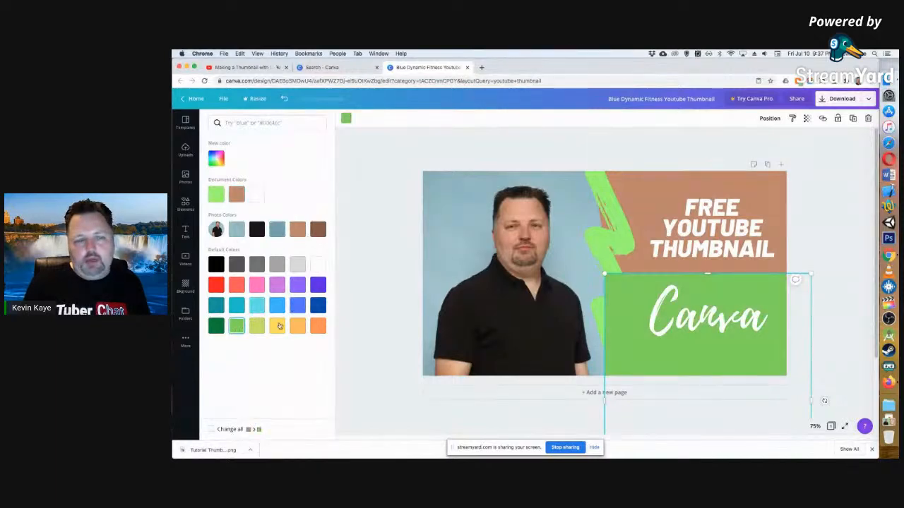
pyautogui.click(318, 326)
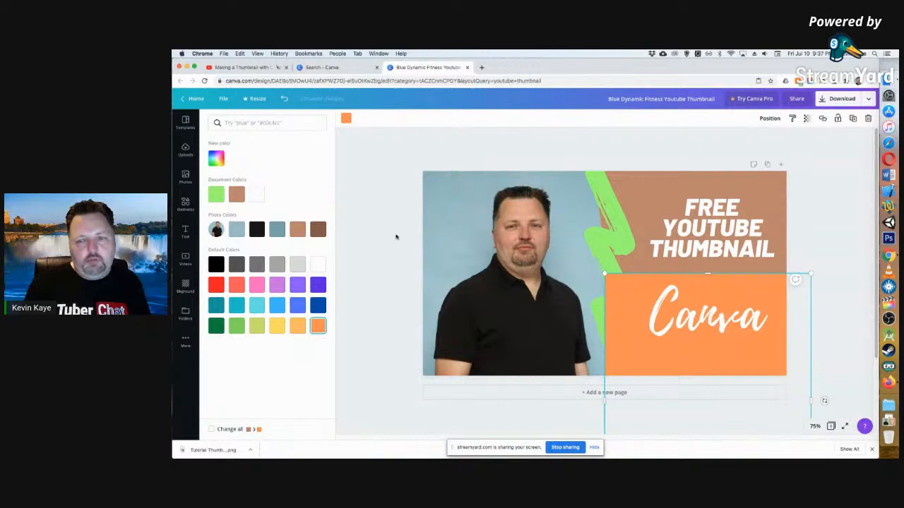
pyautogui.click(277, 230)
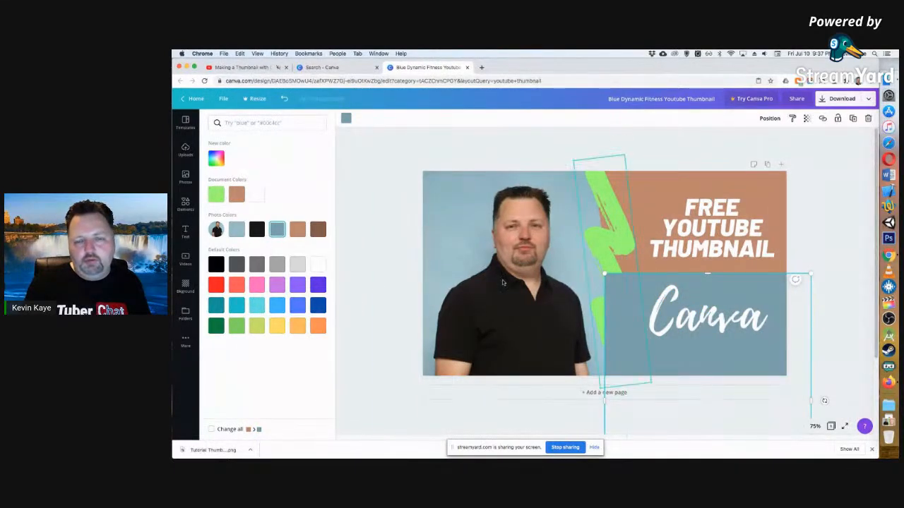
pyautogui.click(297, 305)
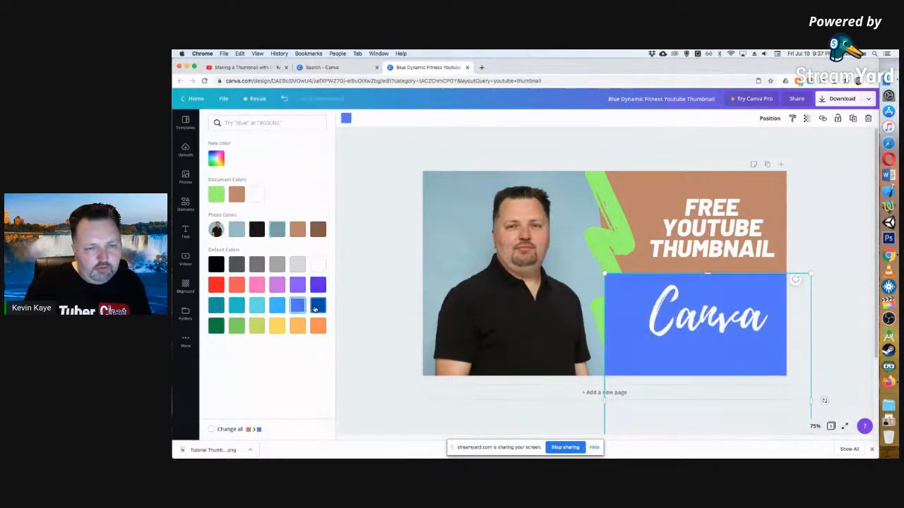
pyautogui.click(384, 237)
# Send the blue panel backward so that it lies behind the green brush stroke.
pyautogui.rightClick(748, 296)
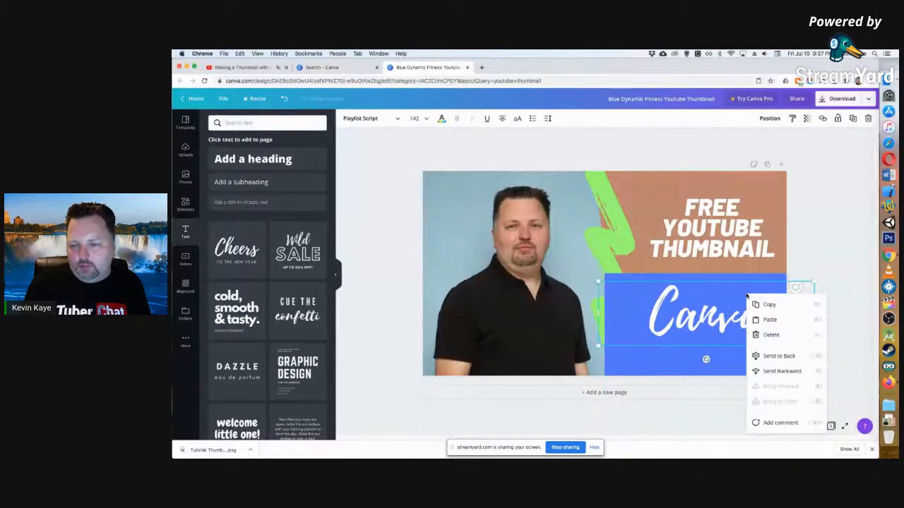
pyautogui.rightClick(639, 304)
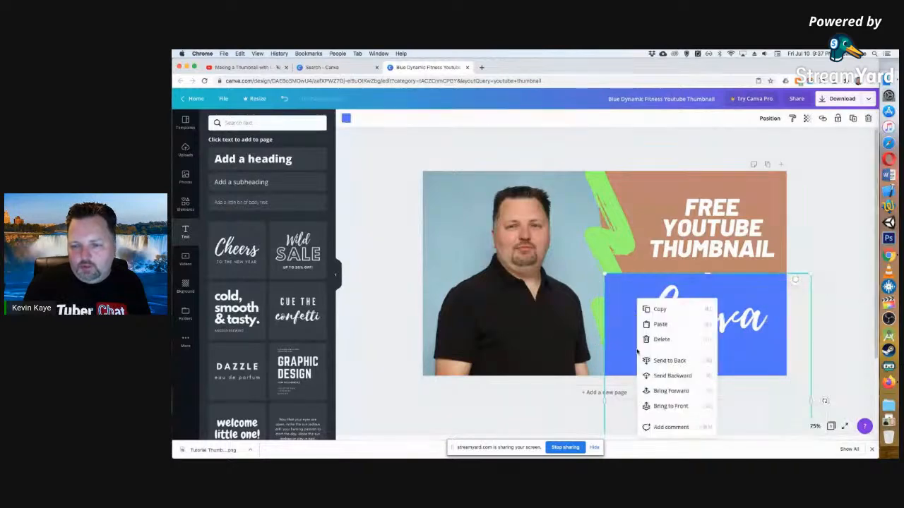
pyautogui.click(672, 376)
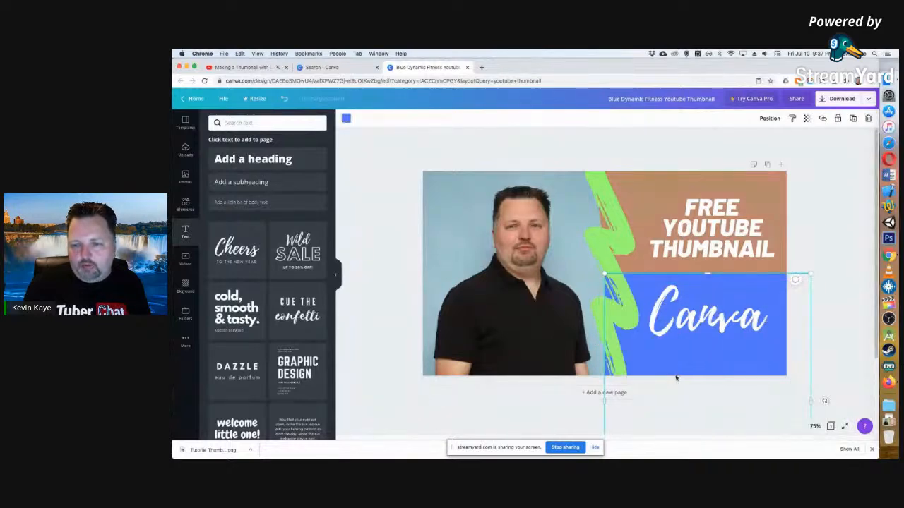
pyautogui.click(821, 218)
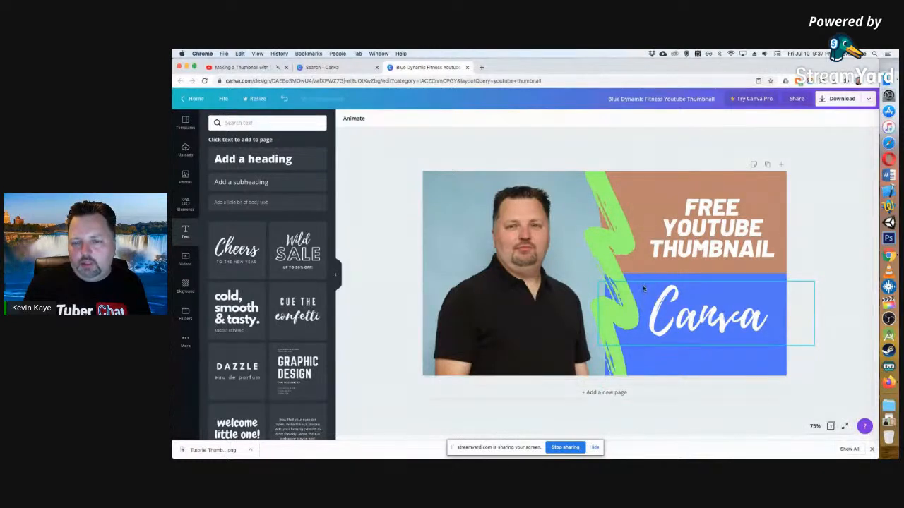
# Nudge the green brush stroke slightly left and the blue panel slightly right so the stroke covers the panel's left edge.
pyautogui.click(637, 376)
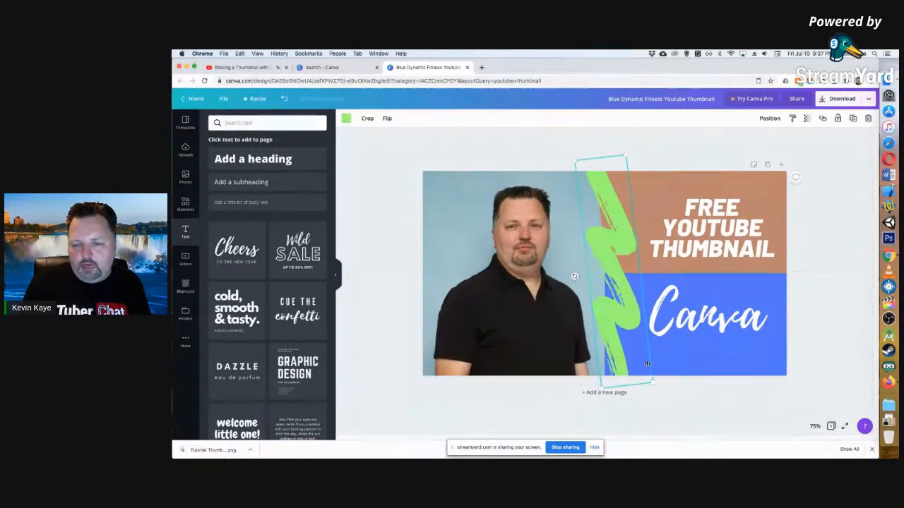
pyautogui.moveTo(622, 358); pyautogui.dragTo(616, 357)
pyautogui.click(716, 361)
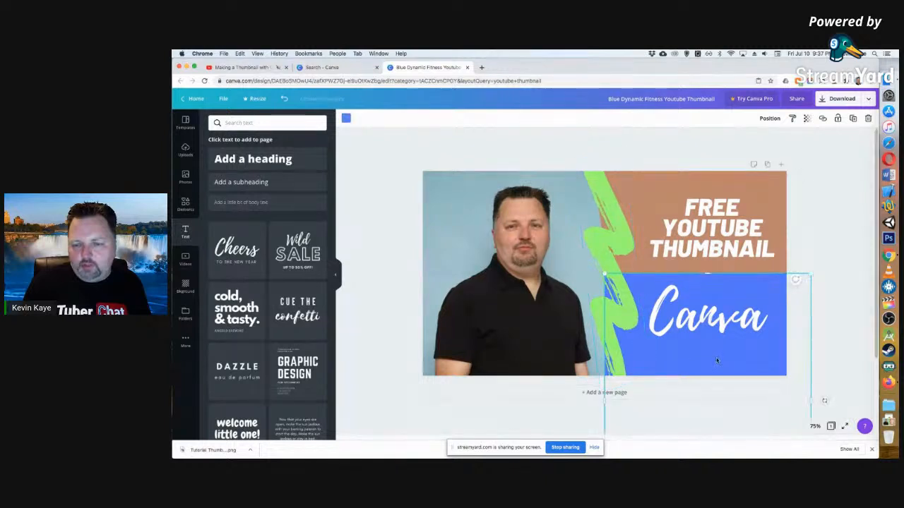
pyautogui.click(859, 250)
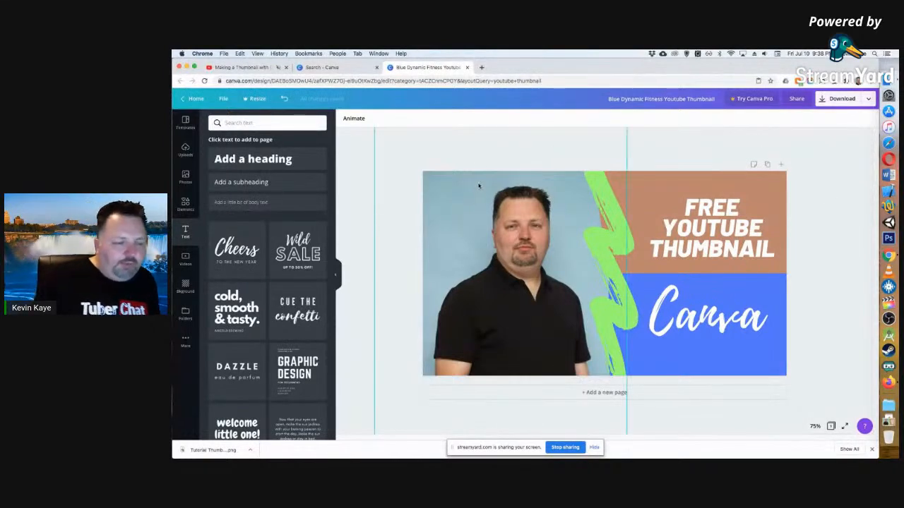
# Close the thumbnail design and browse the "youtube thumbnail" template results for other layouts.
pyautogui.click(467, 67)
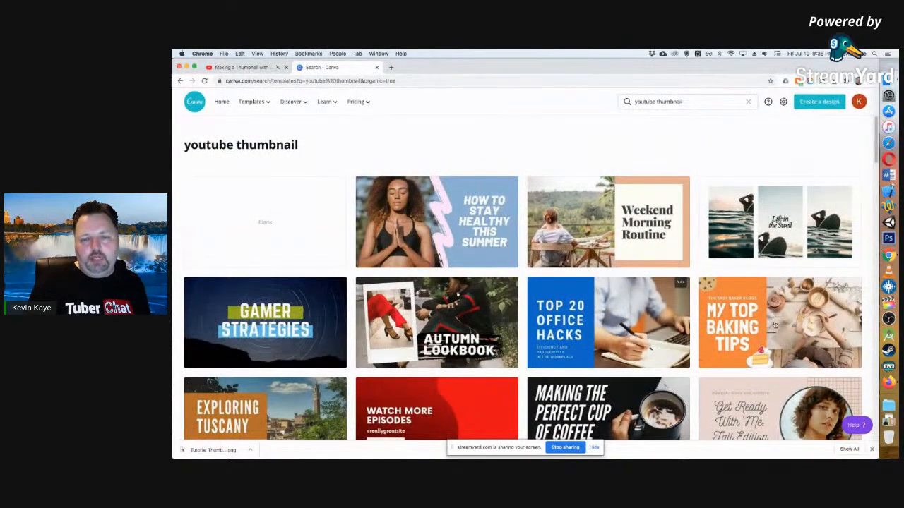
pyautogui.scroll(-3, 614, 262)
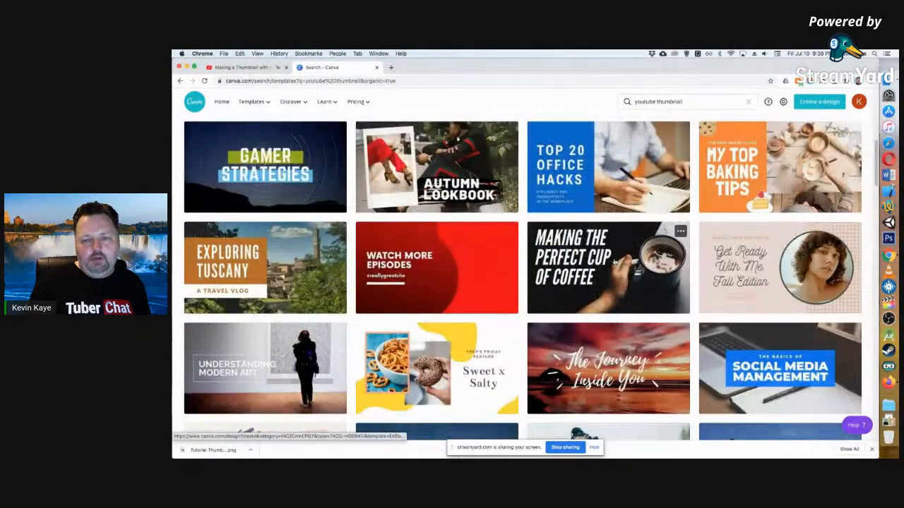
pyautogui.scroll(-3, 632, 267)
pyautogui.scroll(-15, 633, 268)
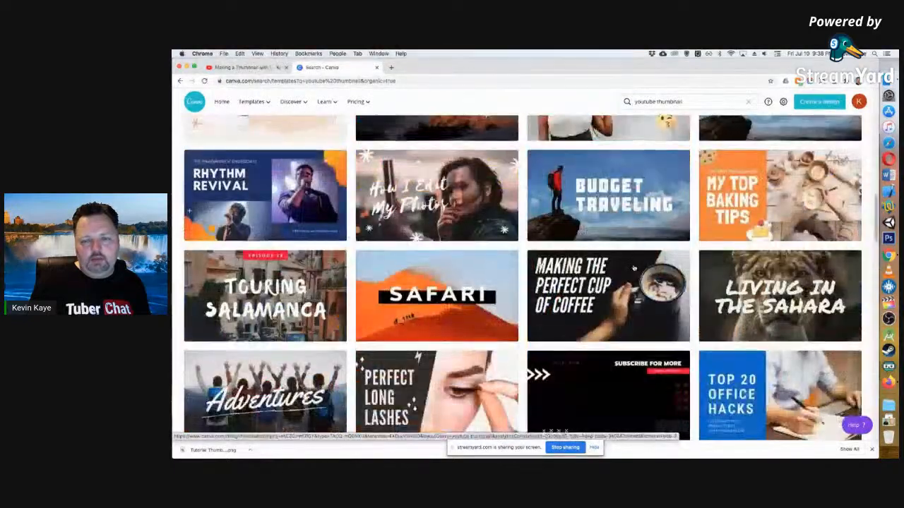
pyautogui.scroll(-9, 634, 269)
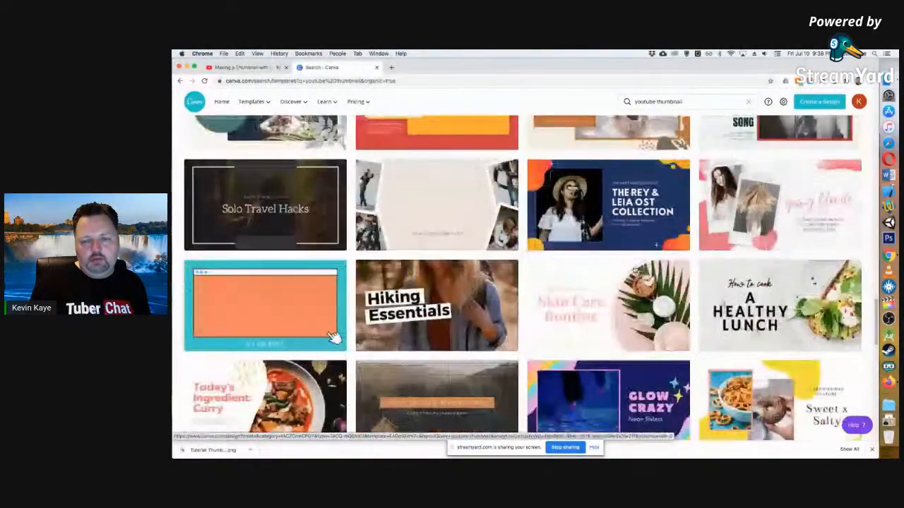
pyautogui.scroll(-7, 634, 269)
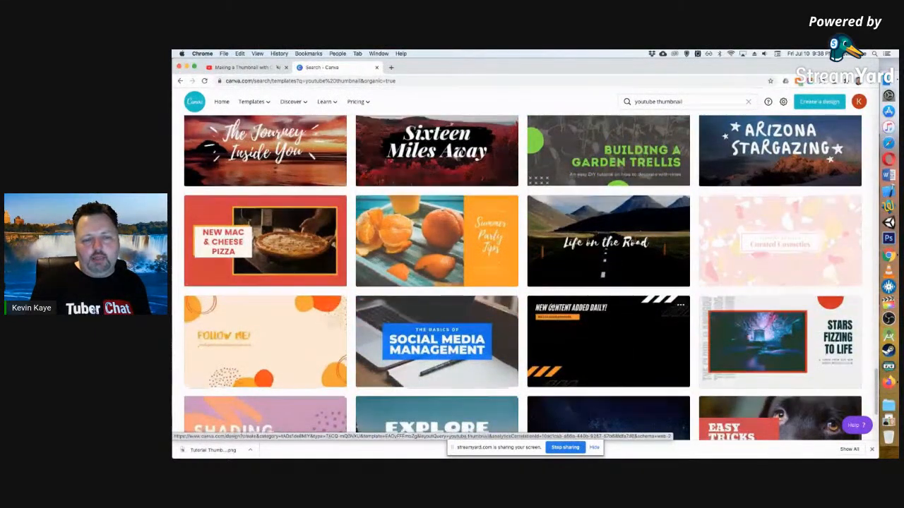
pyautogui.scroll(-6, 635, 288)
pyautogui.scroll(7, 605, 277)
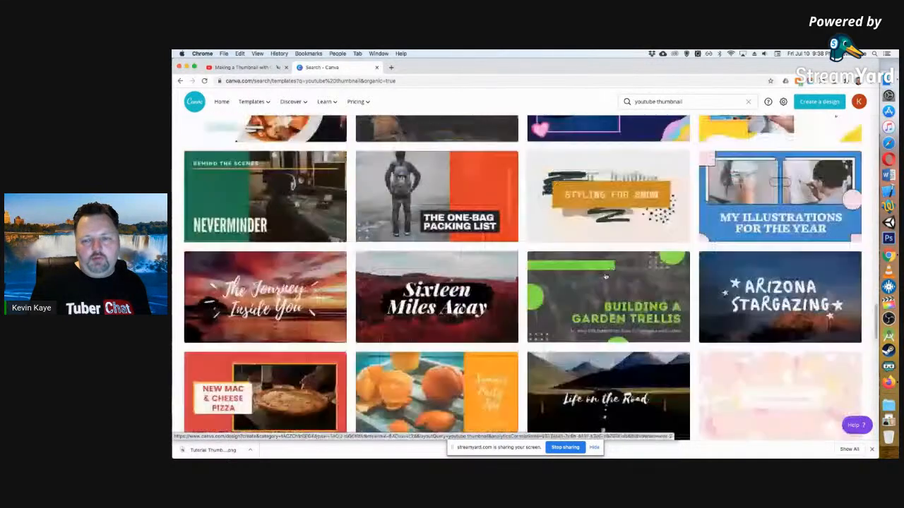
pyautogui.scroll(10, 605, 276)
pyautogui.scroll(10, 605, 276)
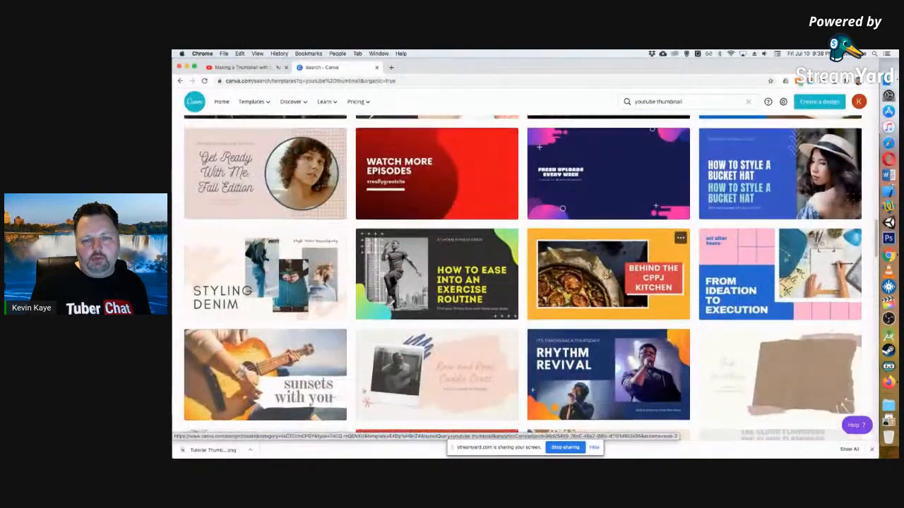
pyautogui.scroll(3, 605, 276)
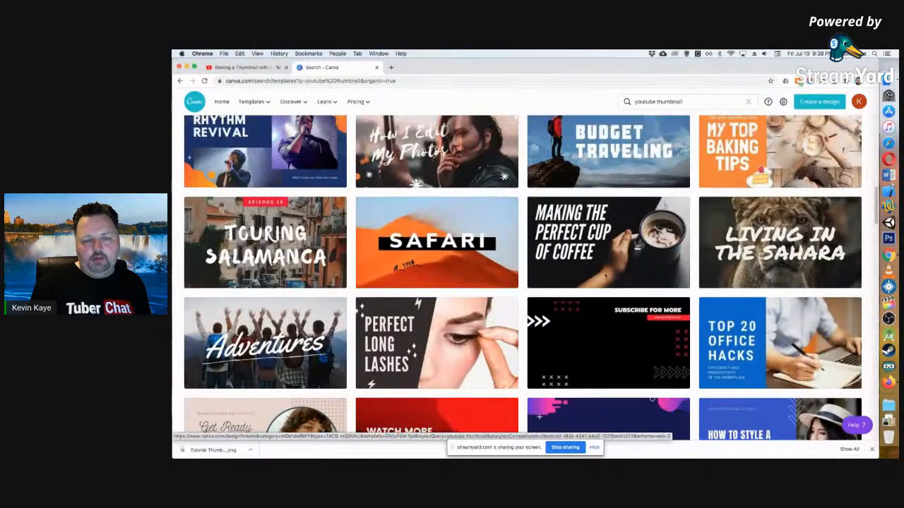
pyautogui.scroll(10, 605, 276)
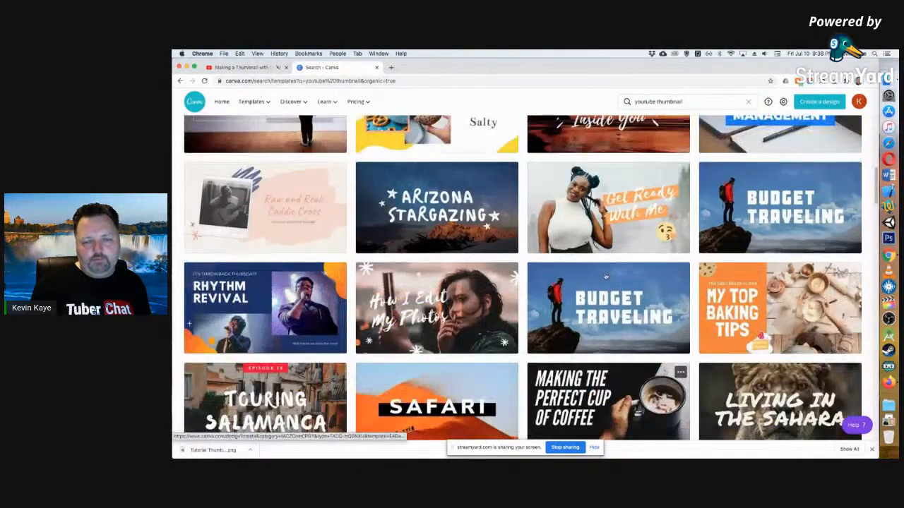